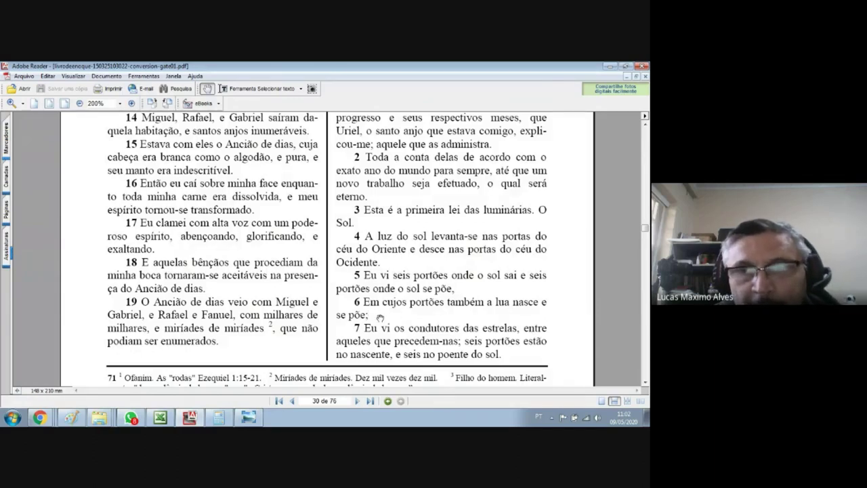
# Switch to the Bible Hub browser window, search Google for stonehenge in a new tab and browse the image results.
pyautogui.scroll(-1, 362, 338)
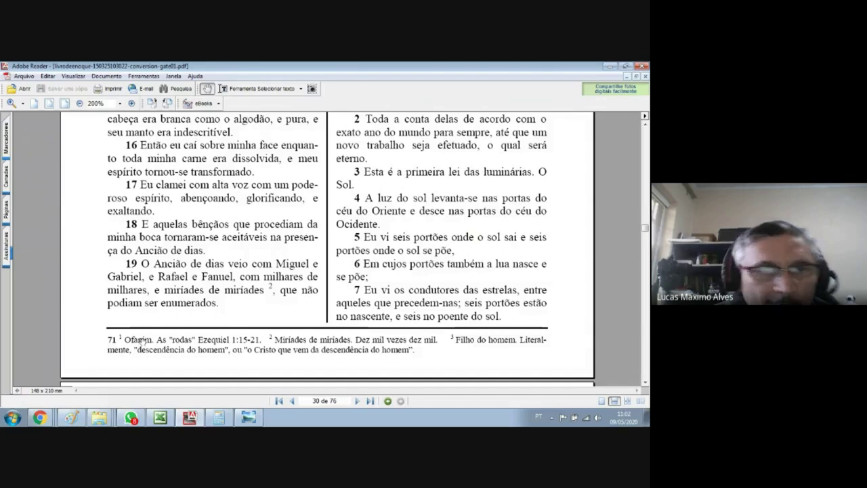
pyautogui.click(39, 417)
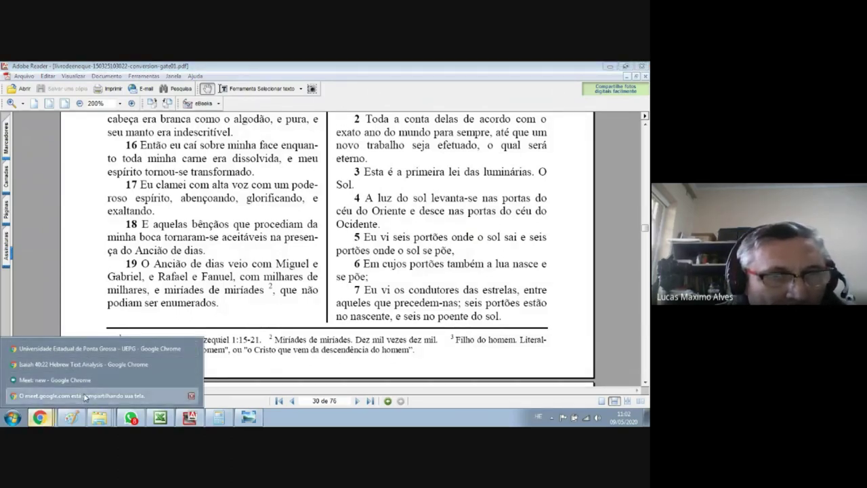
pyautogui.click(85, 398)
pyautogui.click(36, 418)
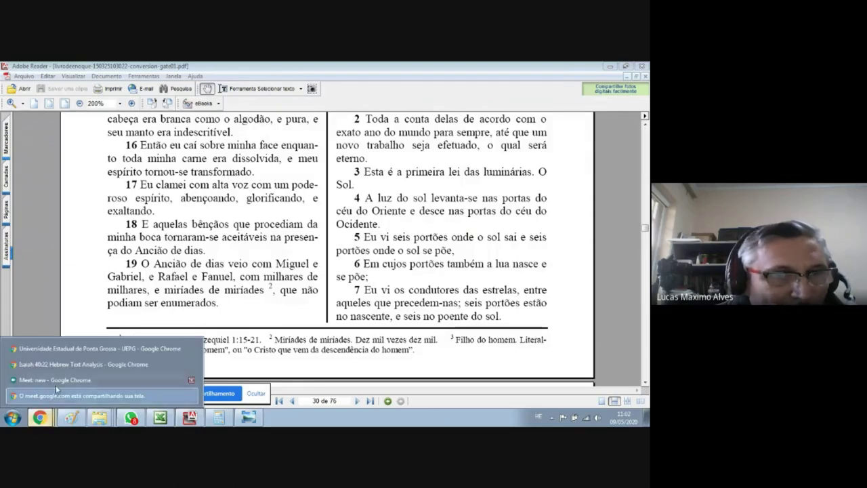
pyautogui.click(57, 390)
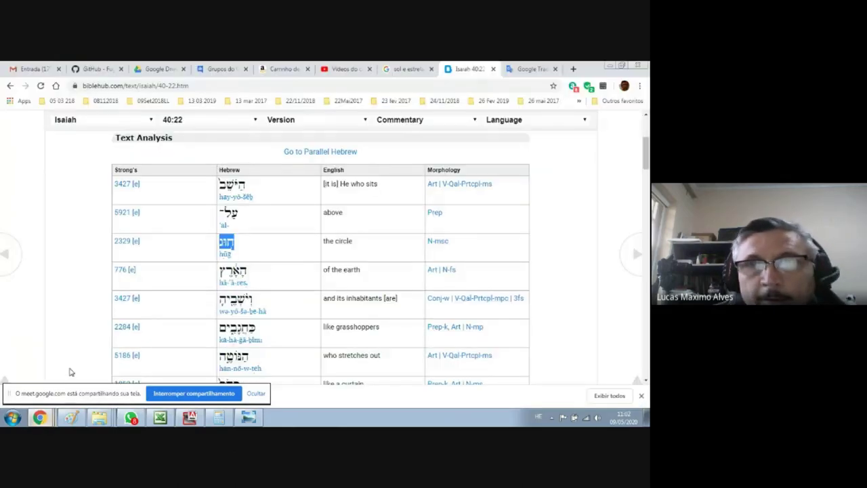
pyautogui.hotkey('ctrl', 't')
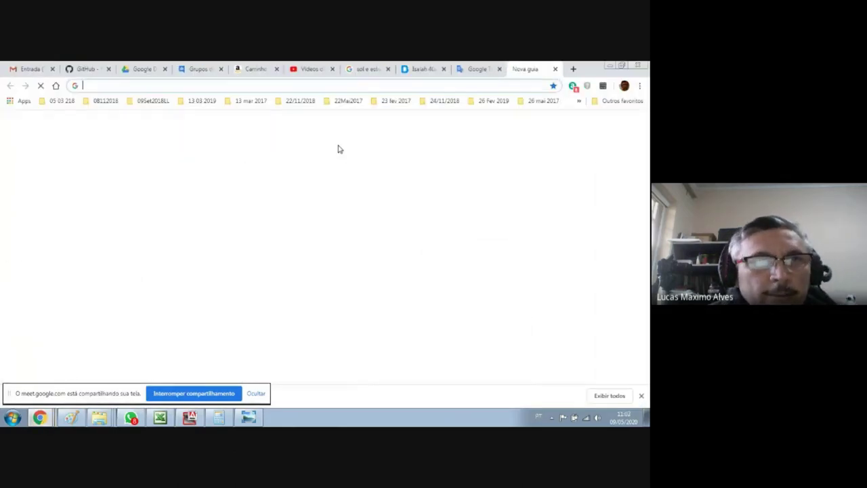
pyautogui.write('stone h')
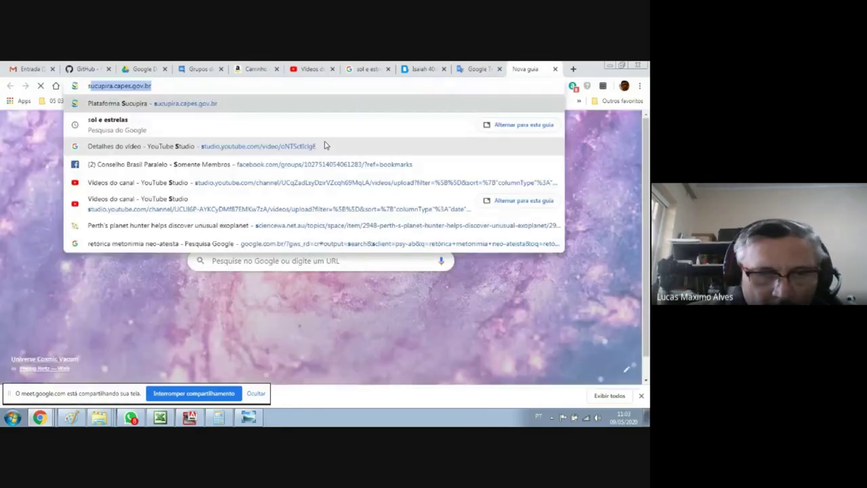
pyautogui.write('e')
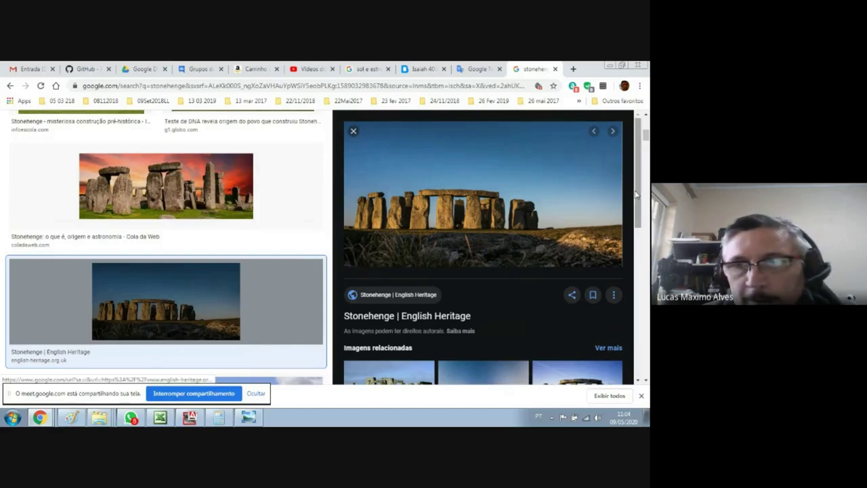
pyautogui.scroll(-2, 640, 230)
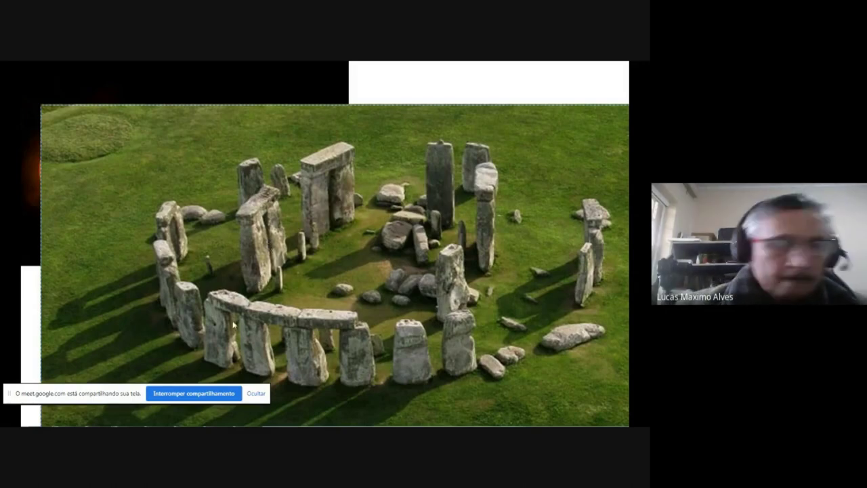
# Leave the full-screen view of the Stonehenge picture in Paint and open the Save As dialog for the image.
pyautogui.click(276, 293)
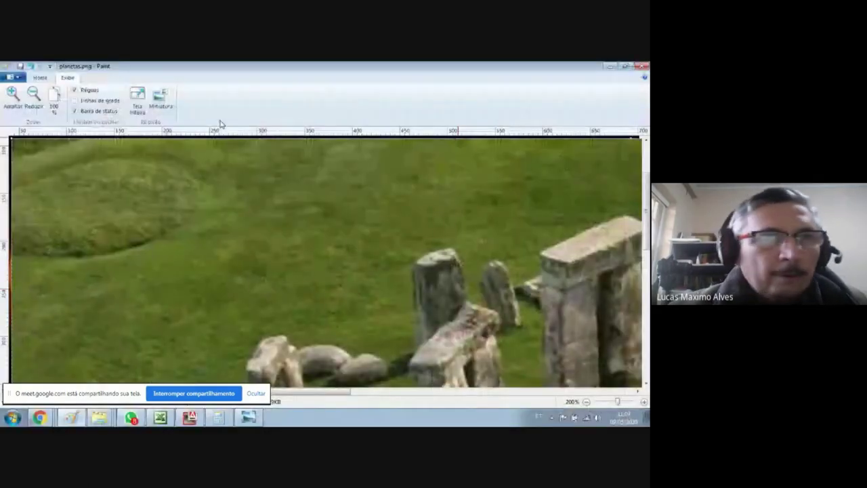
pyautogui.click(10, 77)
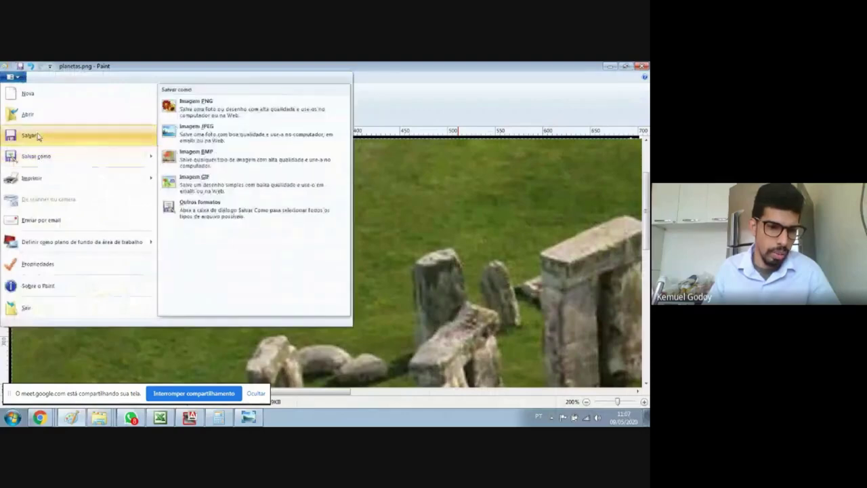
pyautogui.press('Escape')
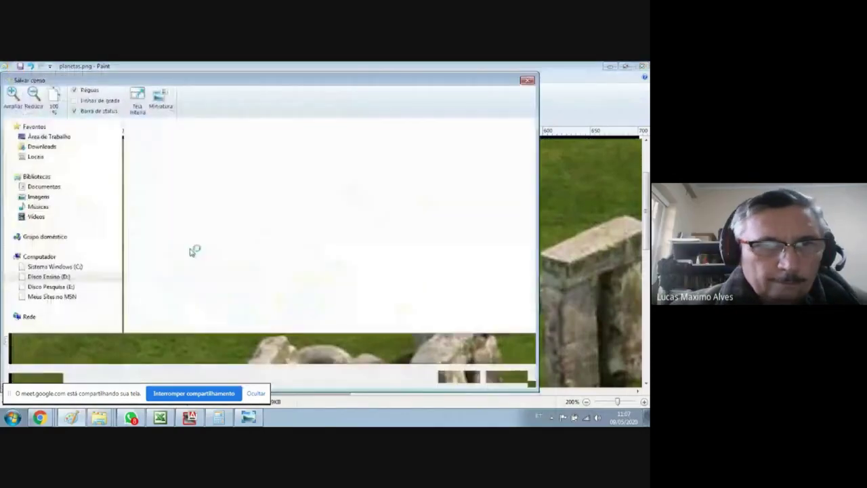
pyautogui.click(84, 344)
pyautogui.doubleClick(81, 344)
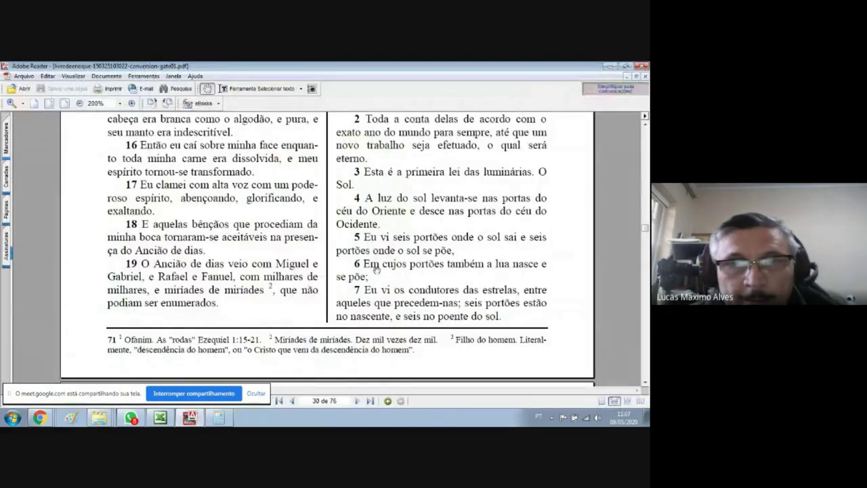
# Read the sun and gates verses of 1º Enoque 72 across pages 30 and 31 of the Book of Enoch PDF.
pyautogui.scroll(-1, 380, 283)
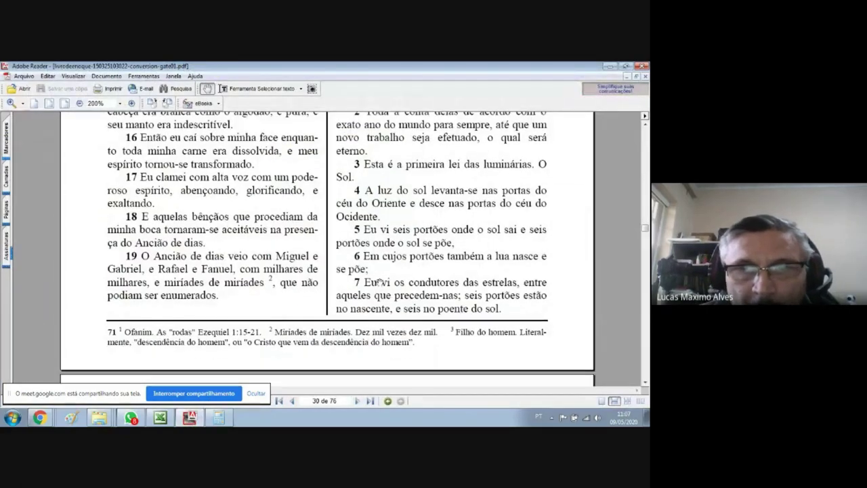
pyautogui.scroll(-4, 379, 283)
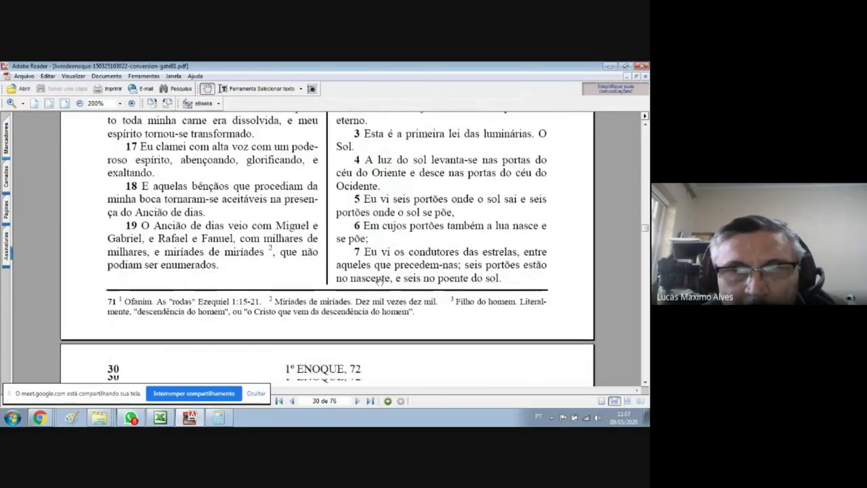
pyautogui.scroll(-1, 379, 280)
pyautogui.scroll(-15, 379, 282)
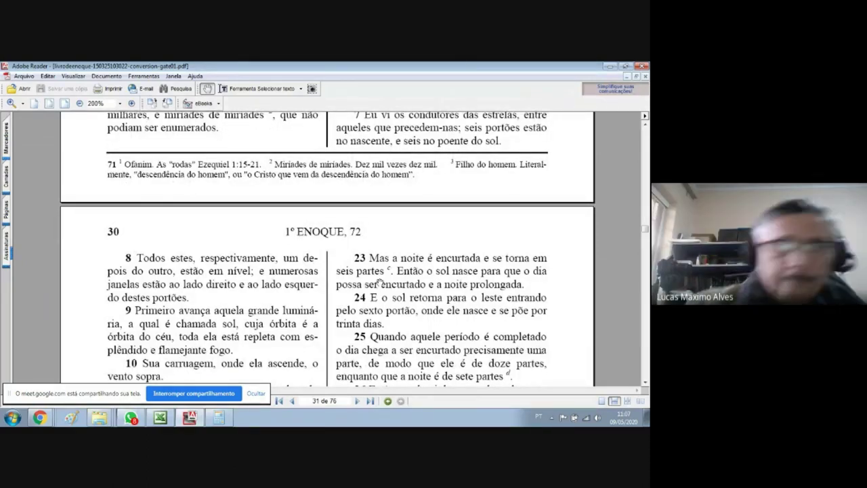
pyautogui.scroll(-4, 379, 282)
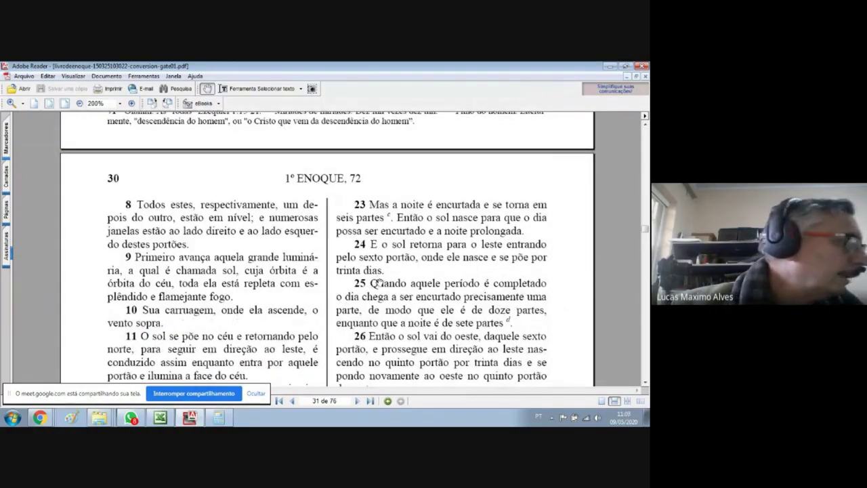
pyautogui.scroll(-1, 378, 283)
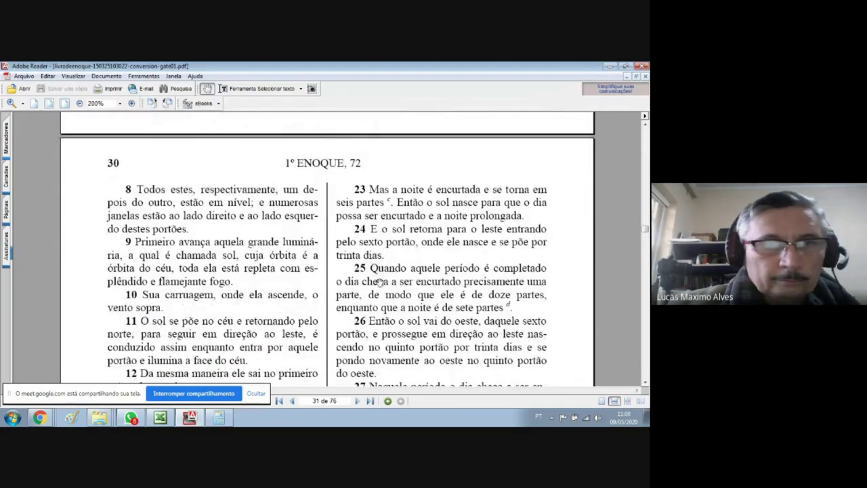
pyautogui.scroll(15, 379, 282)
pyautogui.scroll(-5, 379, 282)
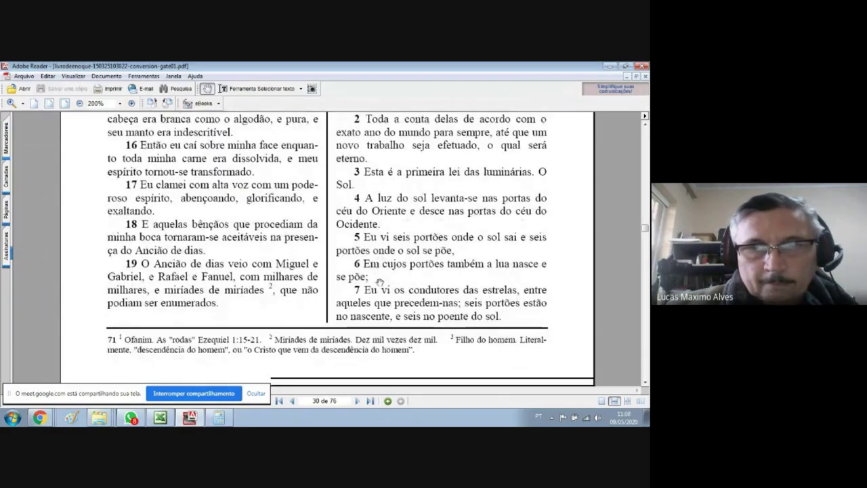
pyautogui.scroll(-20, 379, 282)
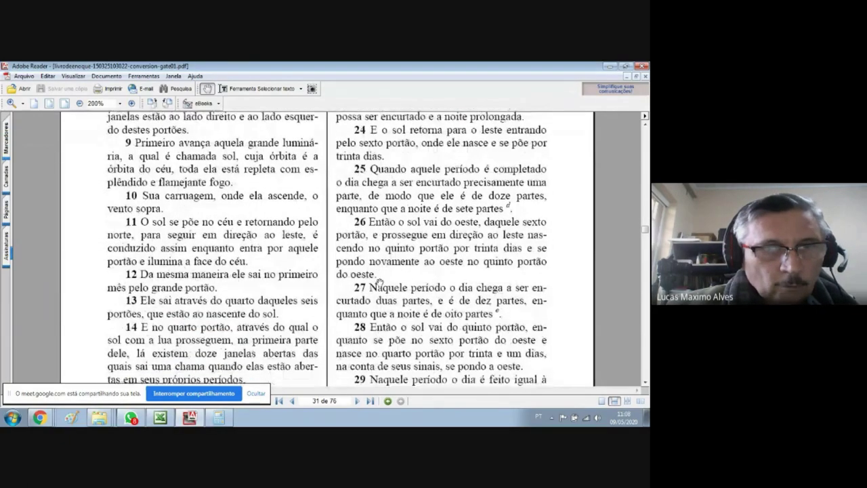
pyautogui.scroll(-2, 379, 283)
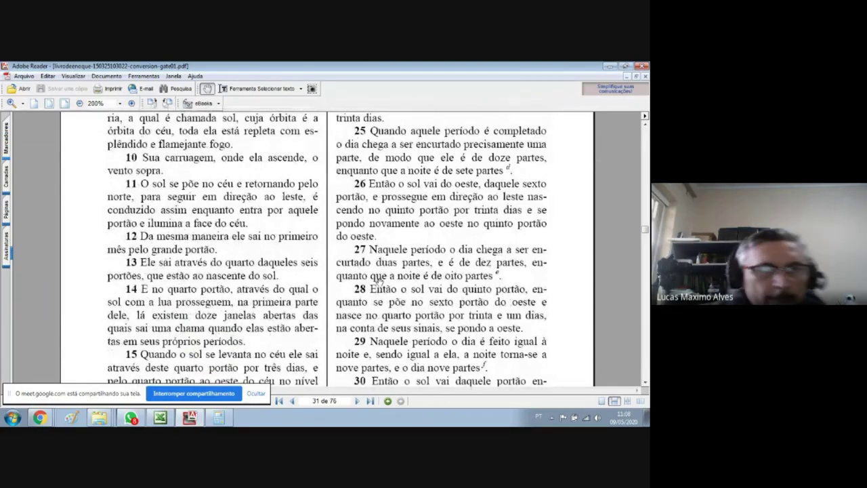
pyautogui.scroll(-2, 378, 280)
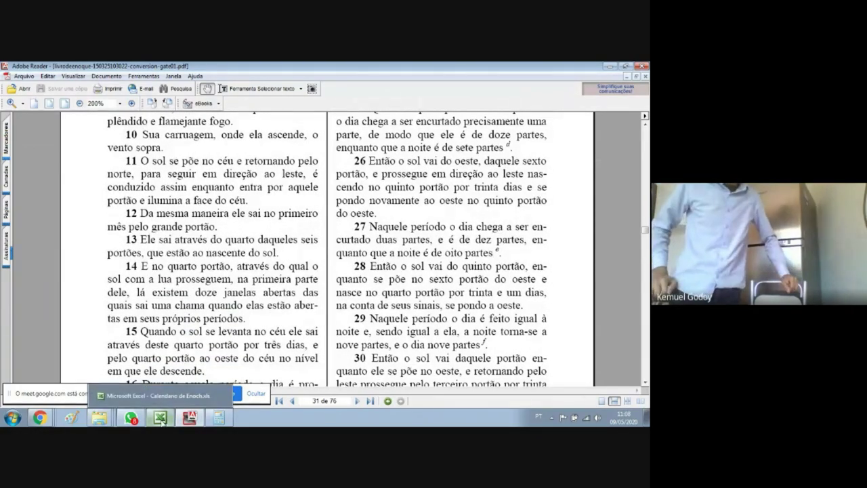
# Switch to the Google Meet call window to check on the participants.
pyautogui.click(41, 418)
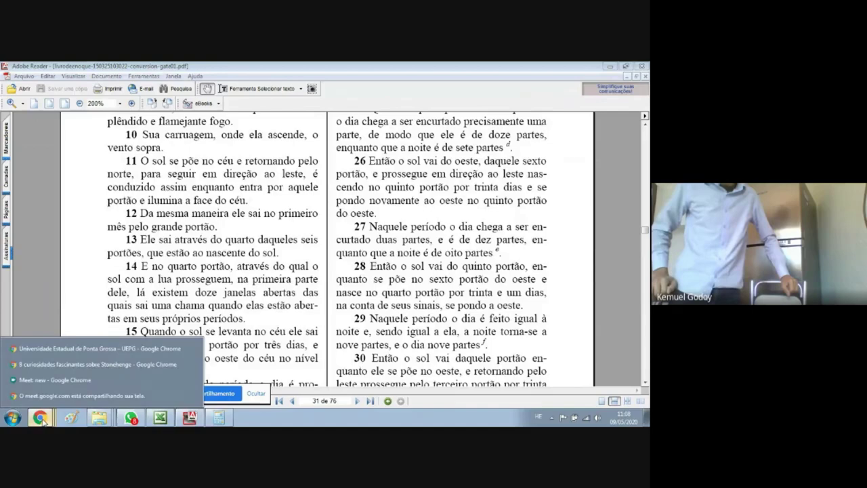
pyautogui.click(74, 380)
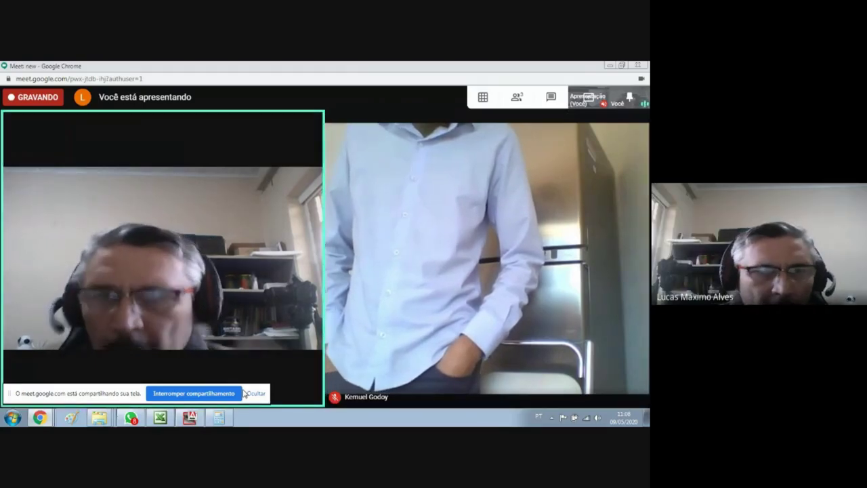
pyautogui.moveTo(156, 355)
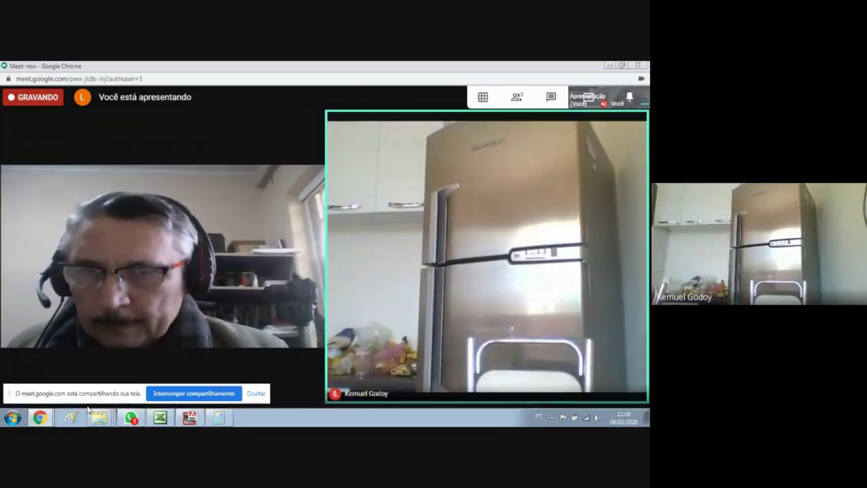
# Switch to the Calendario de Enoch.xls workbook in Excel, show sheet Plan1 and set its zoom to 100%.
pyautogui.click(160, 418)
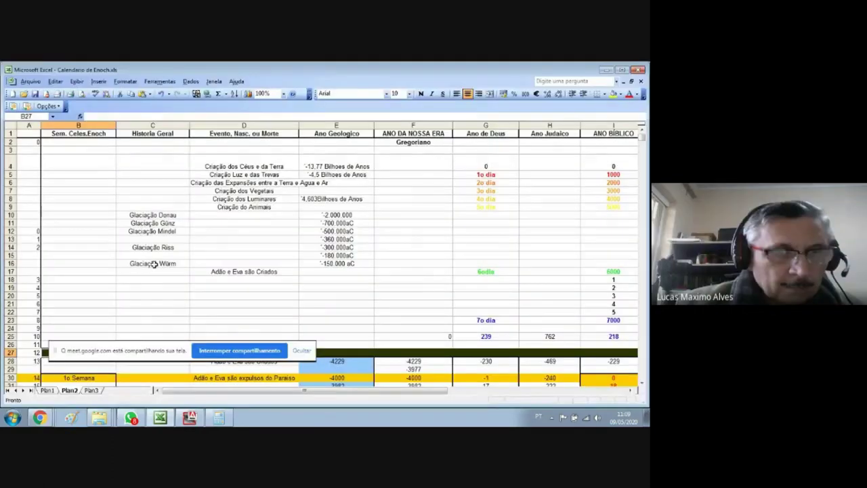
pyautogui.click(46, 391)
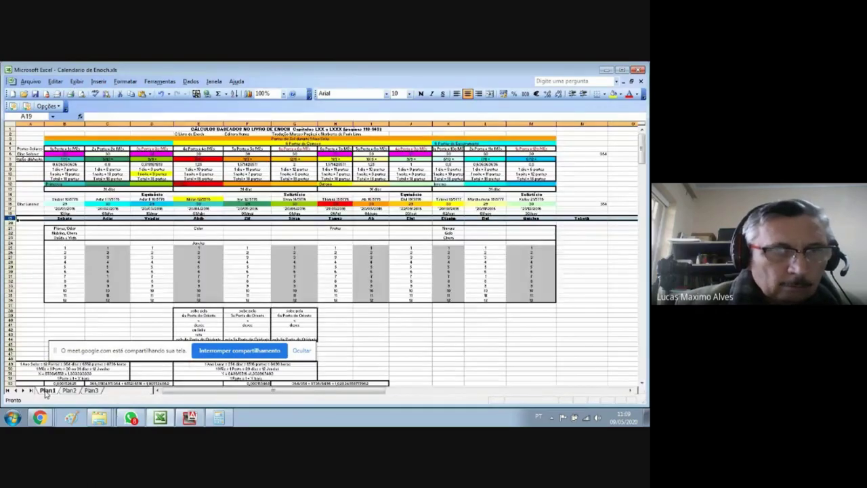
pyautogui.click(283, 94)
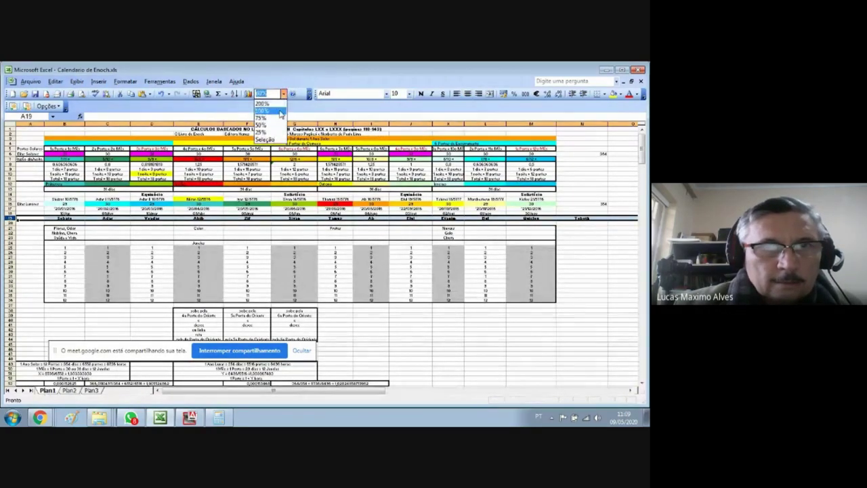
pyautogui.click(280, 111)
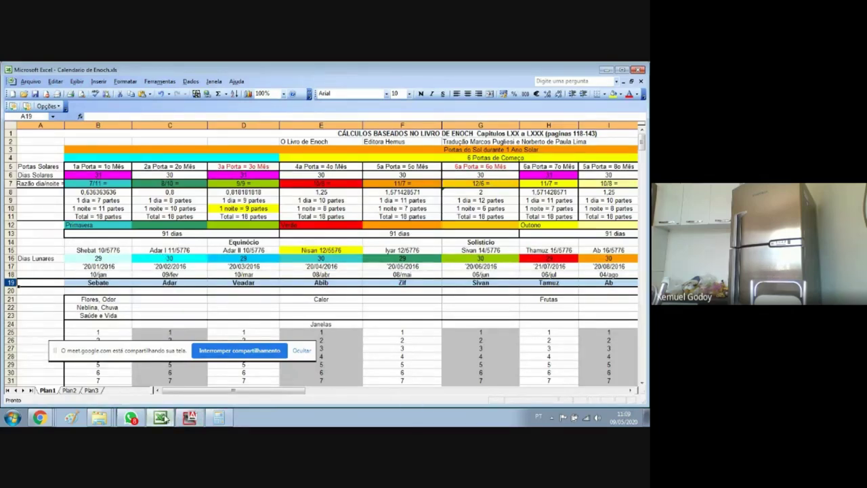
# Open Portas do Sol 2.png from the D:\Terra Plana folder in the photo viewer and move the screen-sharing bar clear of the diagram.
pyautogui.rightClick(99, 418)
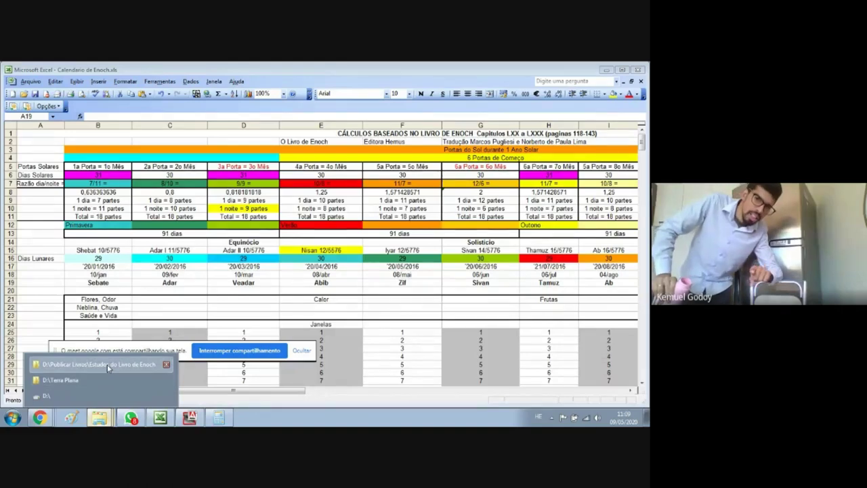
pyautogui.click(108, 366)
pyautogui.moveTo(102, 418)
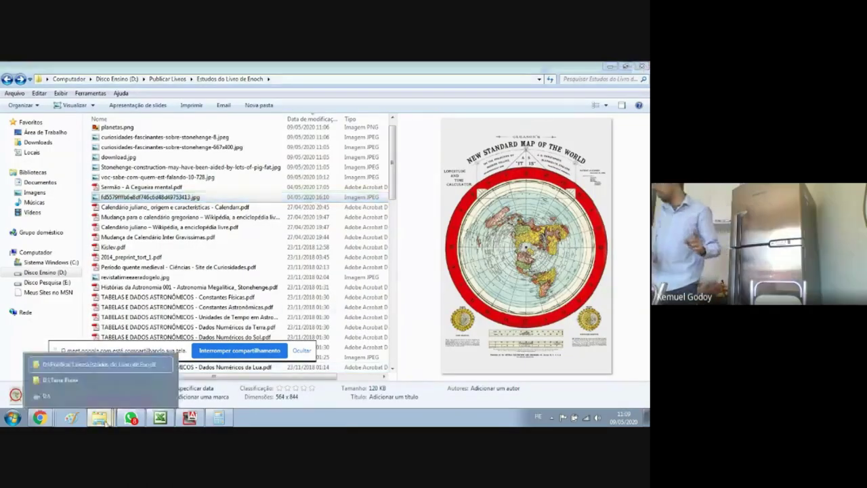
pyautogui.click(87, 378)
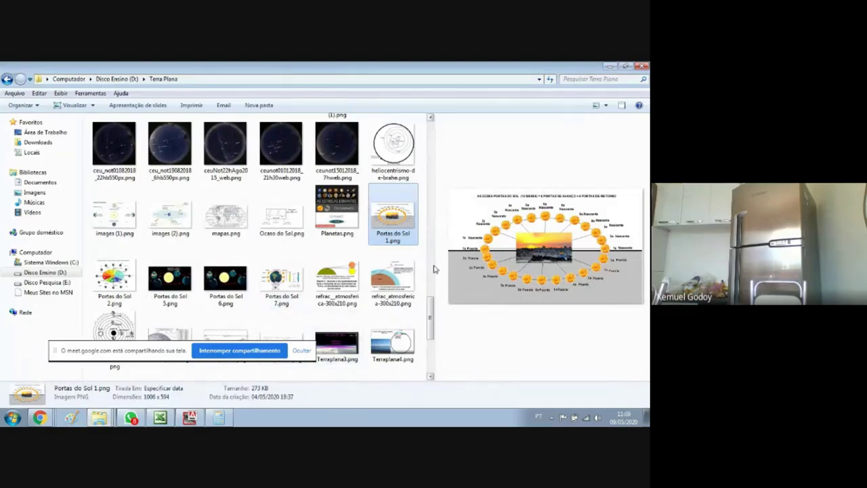
pyautogui.click(132, 278)
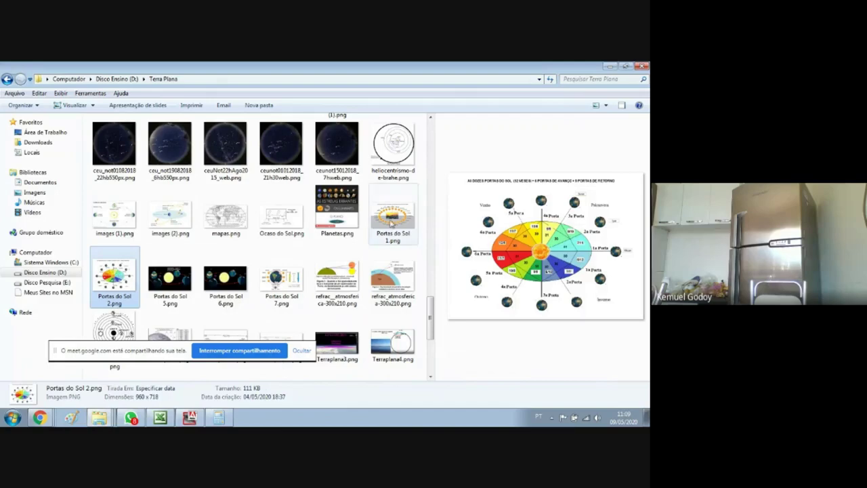
pyautogui.doubleClick(105, 283)
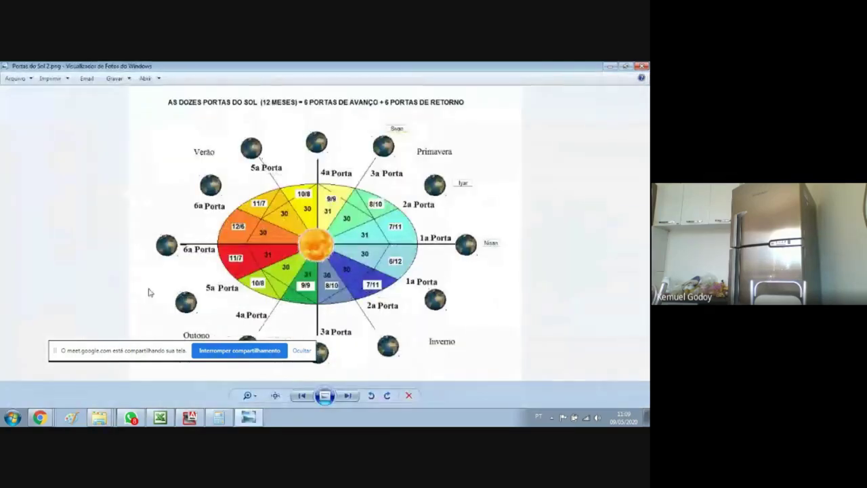
pyautogui.moveTo(128, 364); pyautogui.dragTo(113, 391)
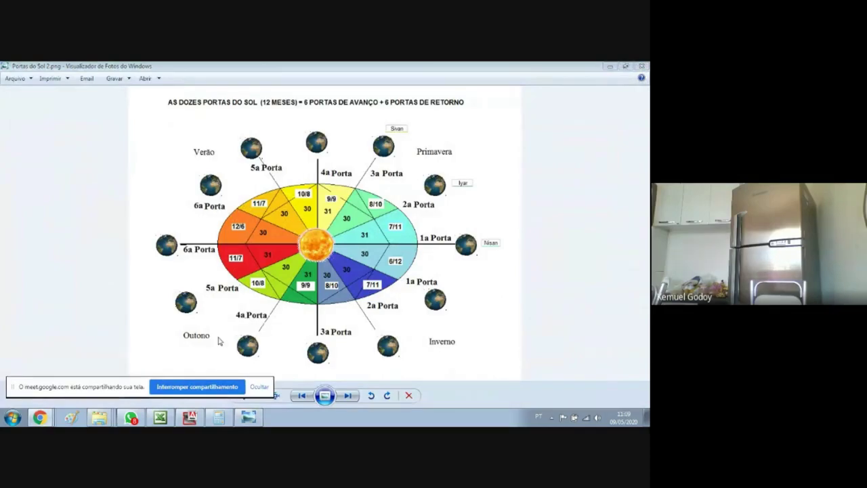
# Switch to the Calendario de Enoch.xls workbook and compare the day and night parts of the 1st and 4th gates.
pyautogui.click(160, 418)
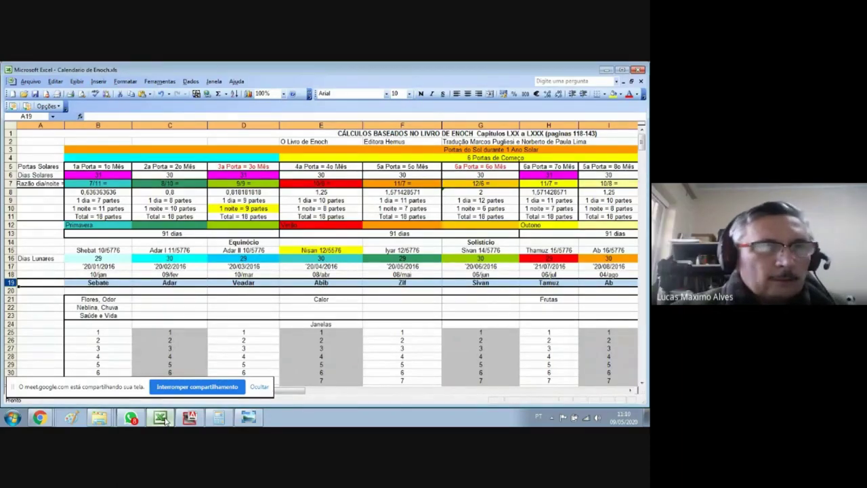
pyautogui.click(327, 198)
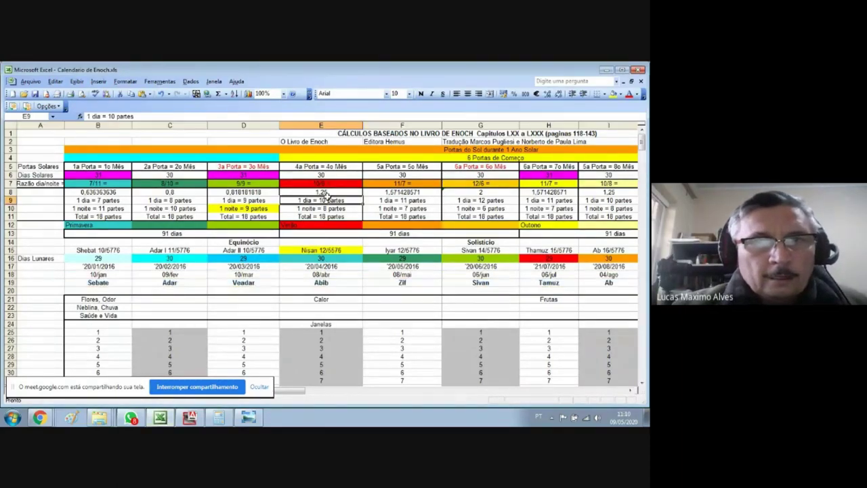
pyautogui.click(98, 201)
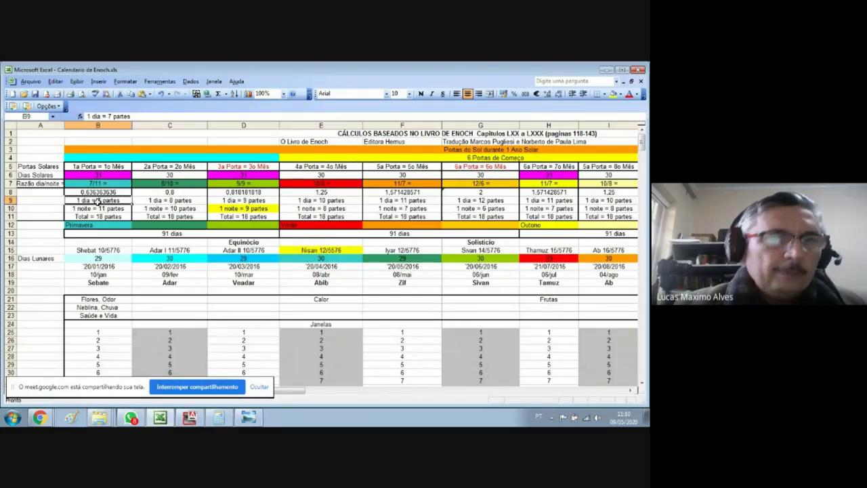
pyautogui.click(315, 217)
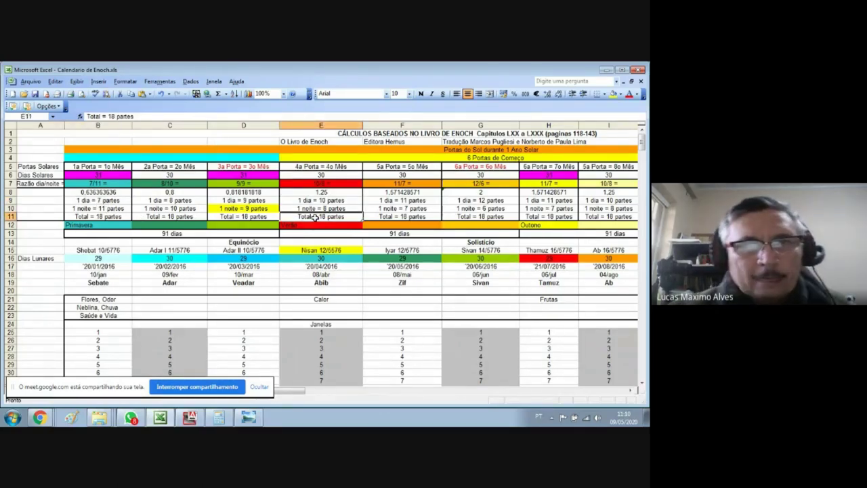
pyautogui.click(315, 201)
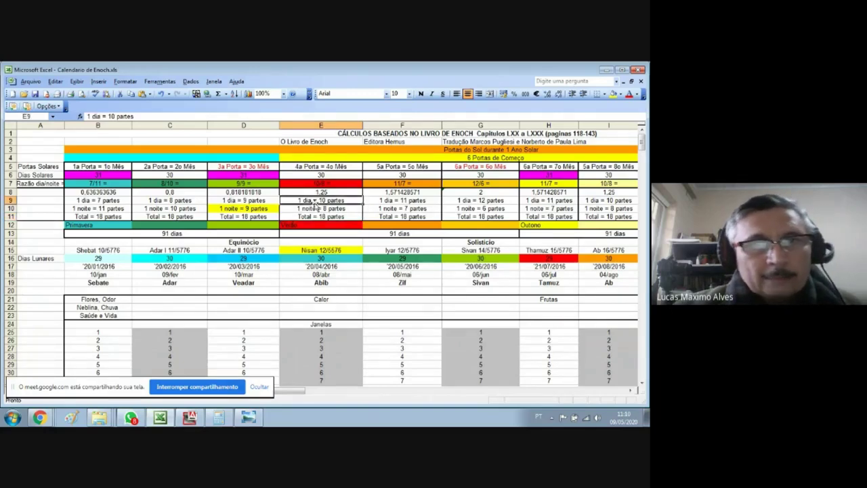
# Go down the 4th gate's column from its day parts to the month name Abib in E19.
pyautogui.press('Down')
pyautogui.press('Down')
pyautogui.press('Down')
pyautogui.press('Down')
pyautogui.press('Down')
pyautogui.press('Down')
pyautogui.press('Down')
pyautogui.press('Down')
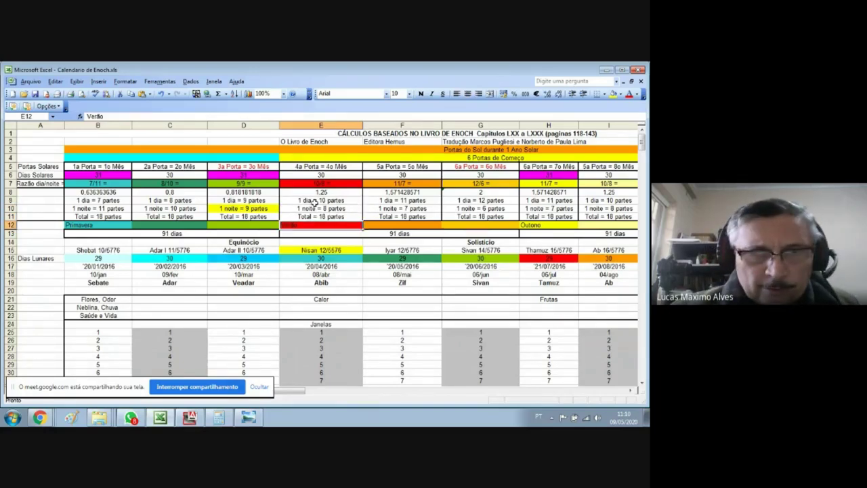
pyautogui.press('Down')
pyautogui.press('Down')
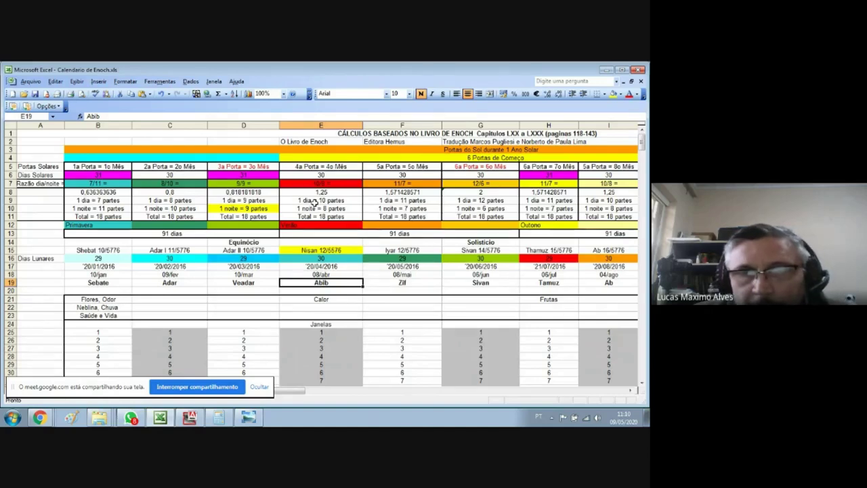
# Follow the month names in row 19 from Abib across to Quisleu.
pyautogui.press('Right')
pyautogui.press('Right')
pyautogui.press('Right')
pyautogui.press('Right')
pyautogui.press('Right')
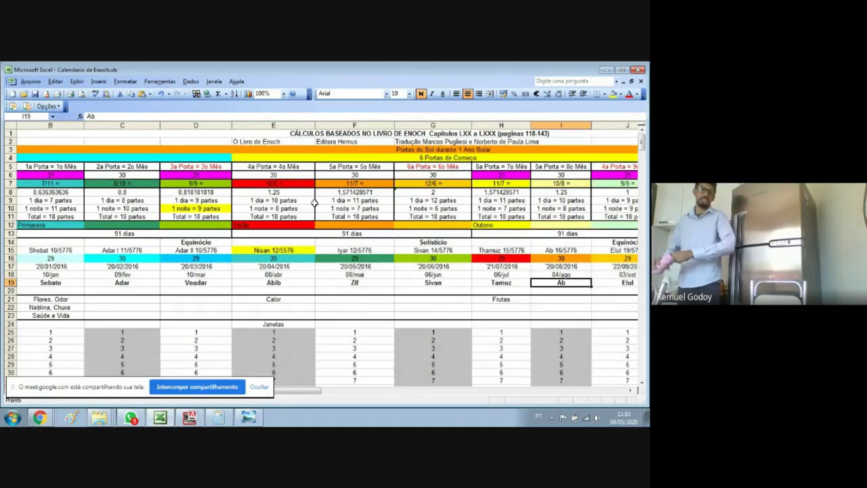
pyautogui.press('Right')
pyautogui.press('Right')
pyautogui.press('Right')
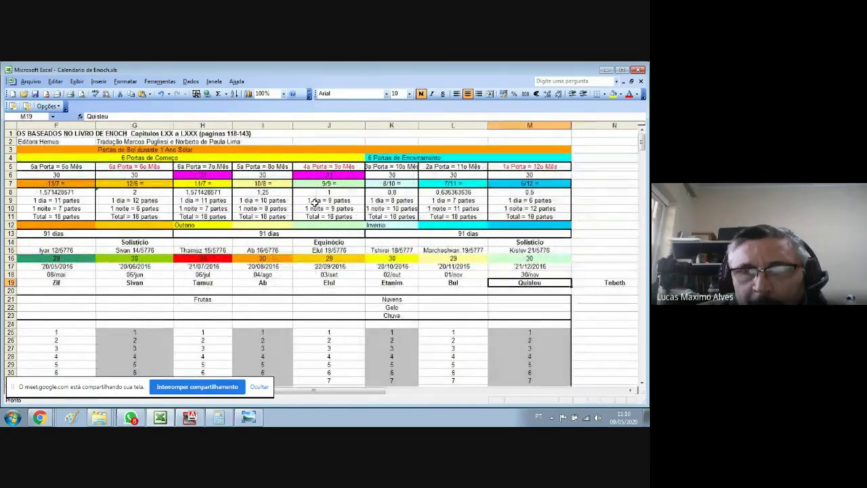
# Return along row 19 to the month Abib under the 4th gate.
pyautogui.press('Home')
pyautogui.press('Right')
pyautogui.press('Right')
pyautogui.press('Right')
pyautogui.press('Right')
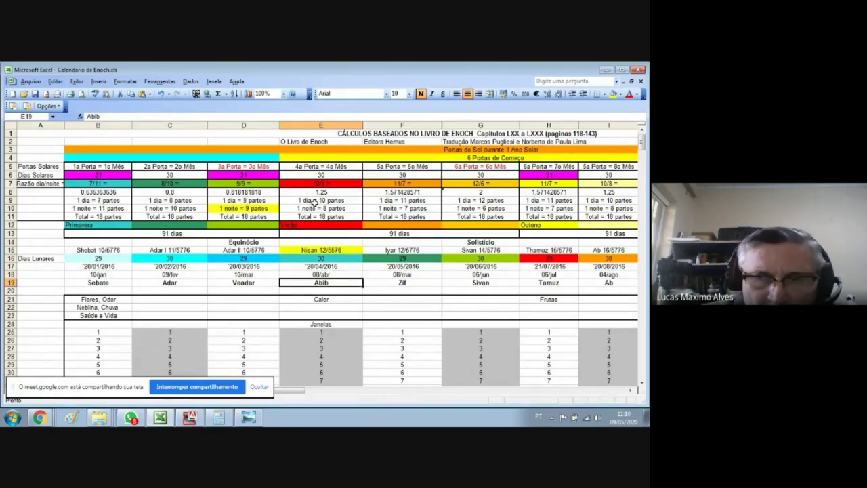
# Compare the month name Abib with the Nisan entry in E15 and check its date in E17.
pyautogui.press('Up')
pyautogui.press('Up')
pyautogui.press('Up')
pyautogui.press('Up')
pyautogui.press('Down')
pyautogui.press('Down')
pyautogui.press('Down')
pyautogui.press('Down')
pyautogui.press('Up')
pyautogui.press('Up')
pyautogui.press('Up')
pyautogui.press('Up')
pyautogui.press('Down')
pyautogui.press('Down')
pyautogui.press('Down')
pyautogui.press('Down')
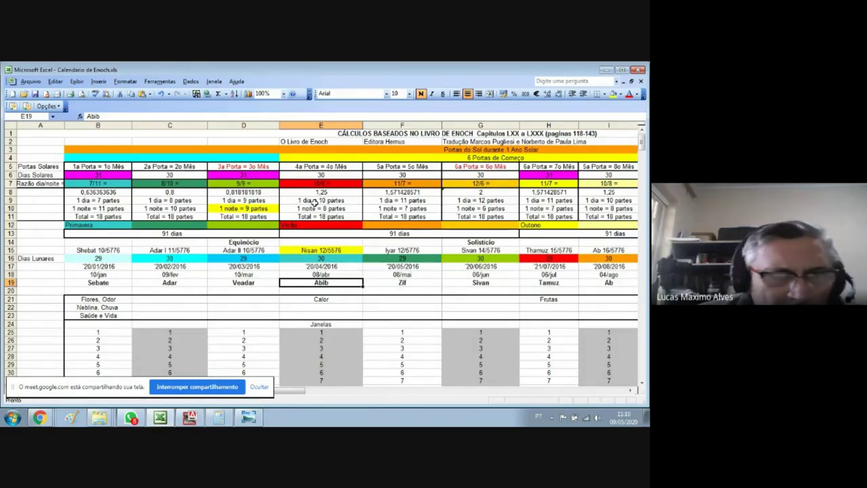
pyautogui.press('Up')
pyautogui.press('Up')
pyautogui.press('Up')
pyautogui.press('Up')
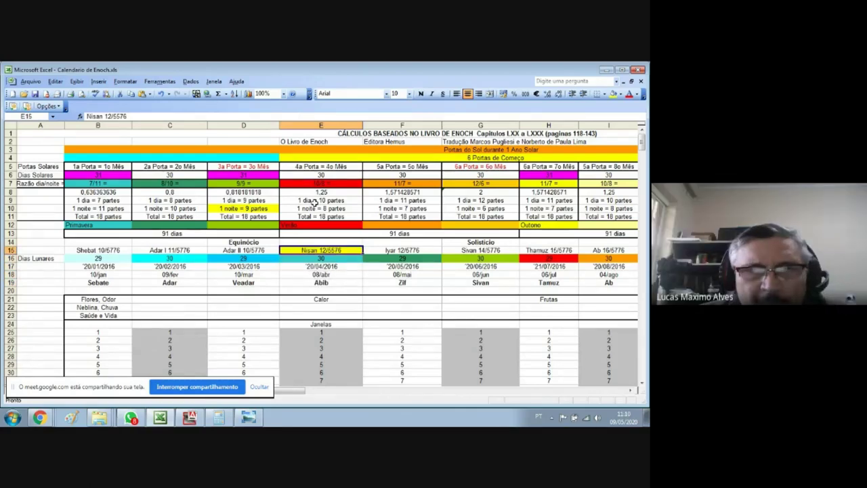
pyautogui.press('Down')
pyautogui.press('Down')
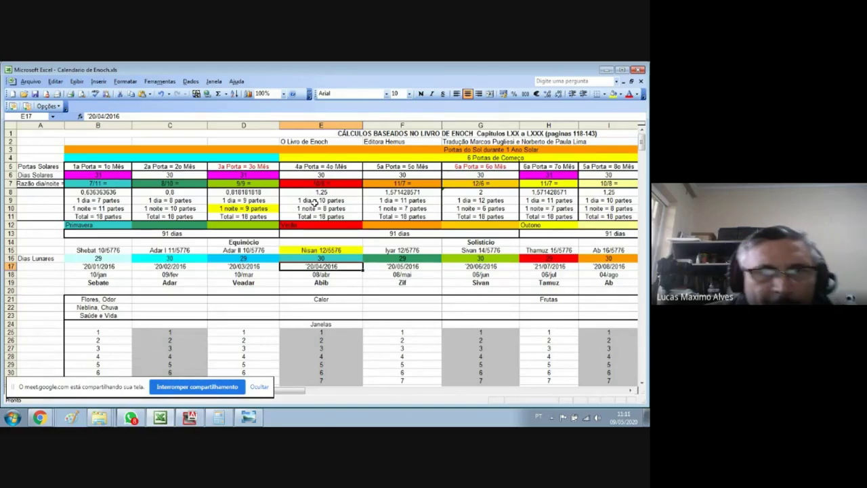
# Examine the 1st gate's day parts, night parts and total in B9 to B11.
pyautogui.click(105, 202)
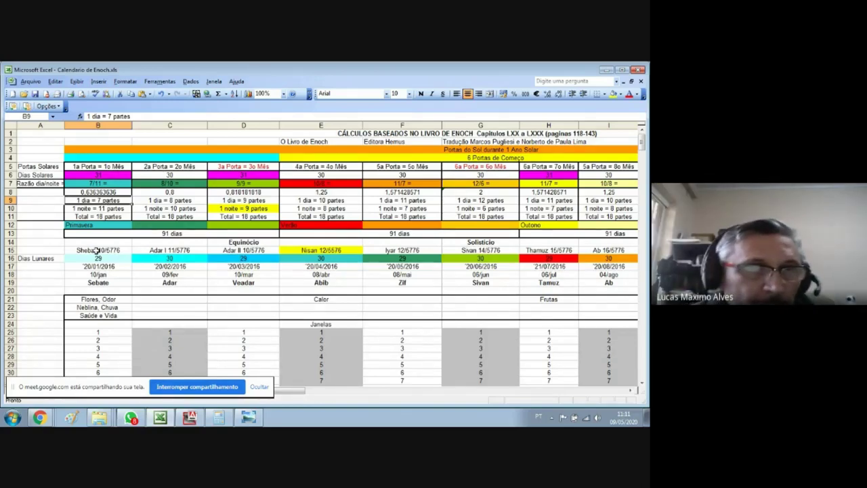
pyautogui.click(111, 210)
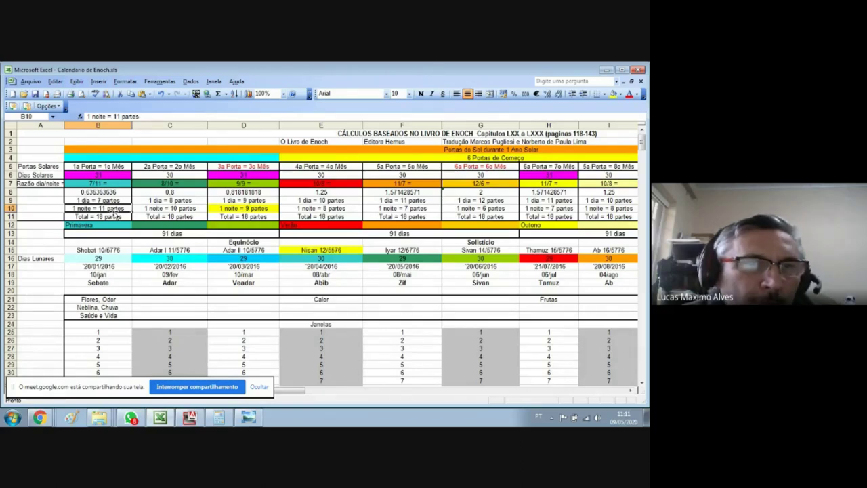
pyautogui.press('Up')
pyautogui.press('Down')
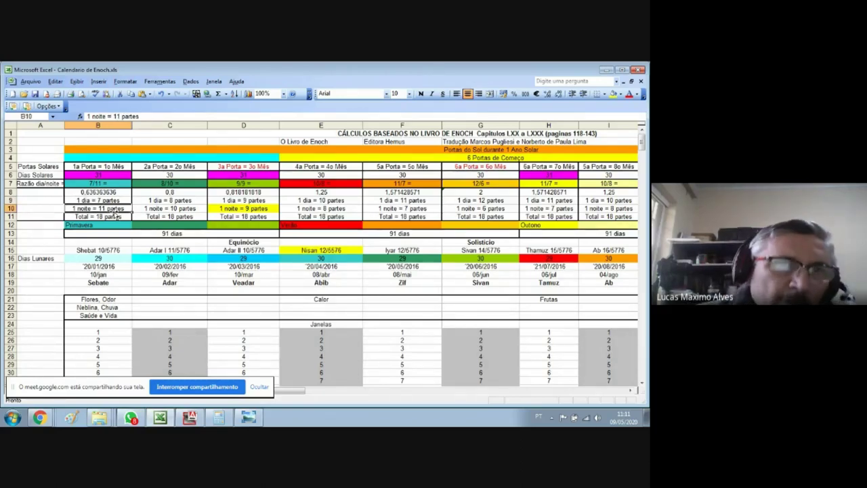
pyautogui.press('Down')
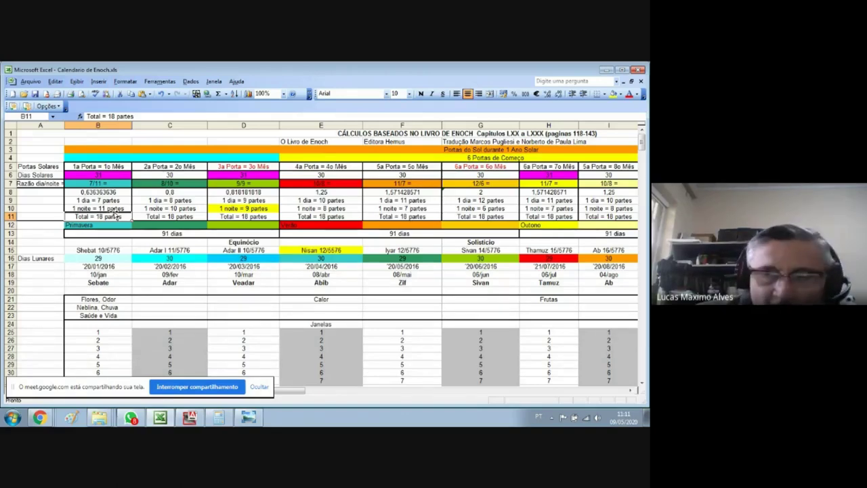
pyautogui.press('Left')
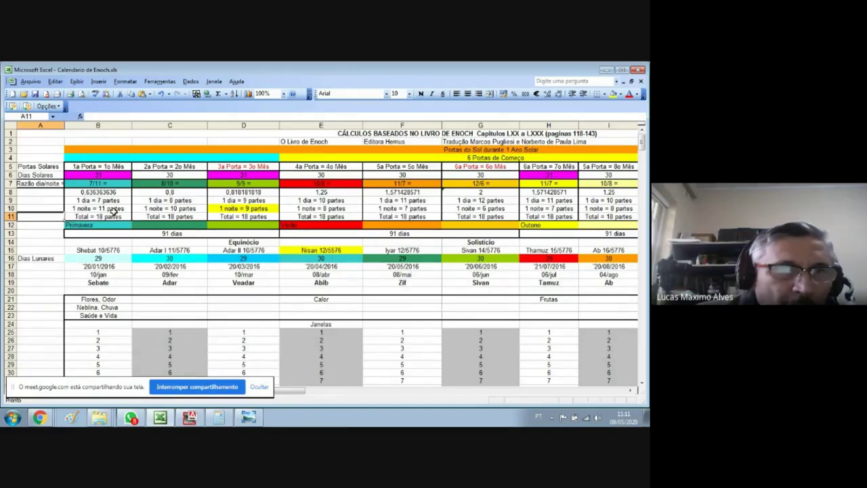
pyautogui.press('Down')
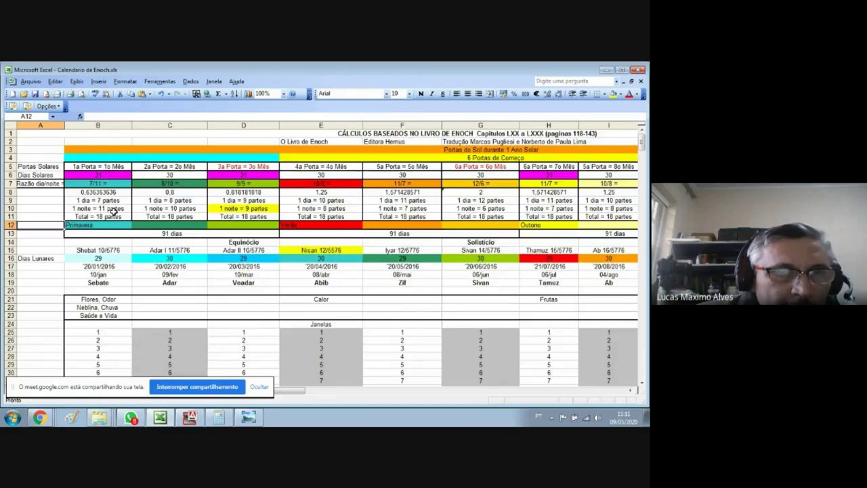
# Examine the solar year equivalences and the part-to-hour conversion in rows 49 to 52.
pyautogui.press('pagedown')
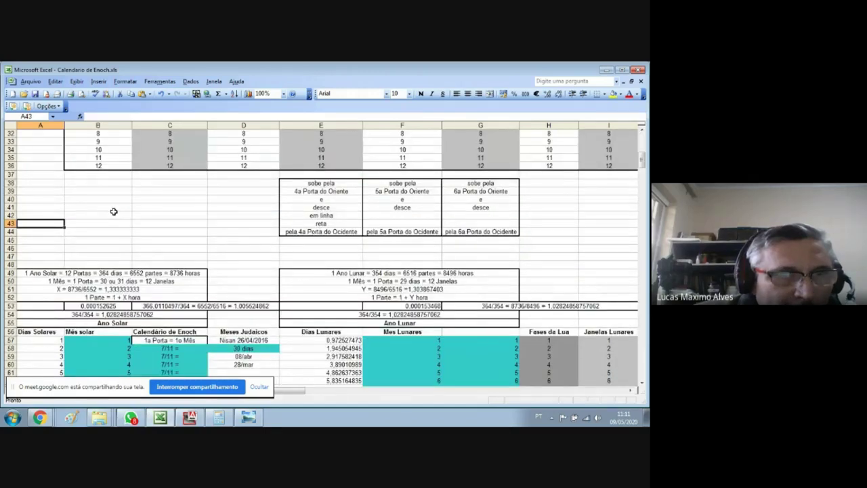
pyautogui.hotkey('ctrl', 'Down')
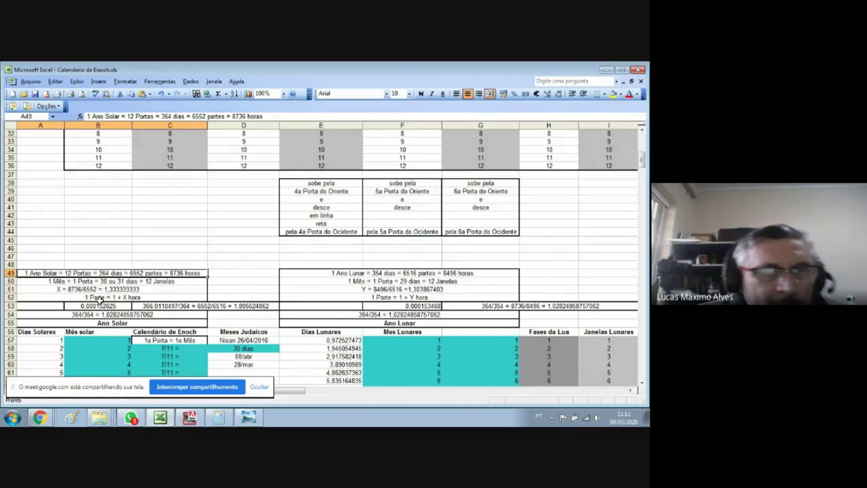
pyautogui.click(102, 296)
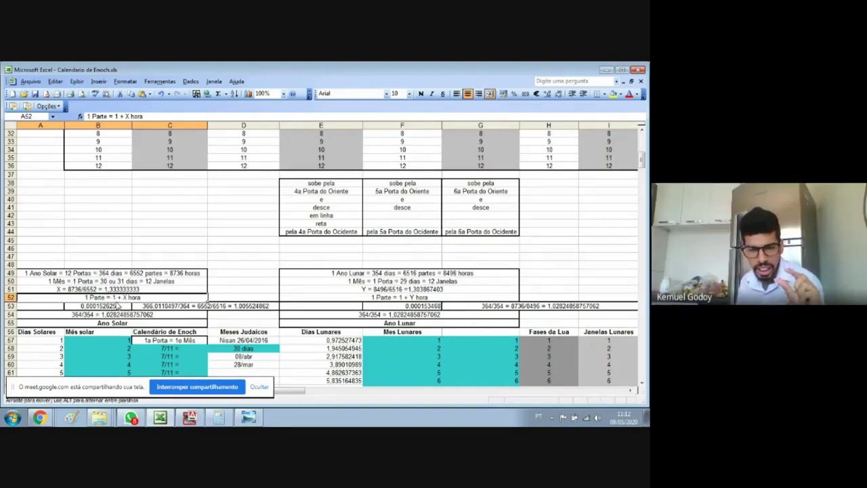
pyautogui.click(104, 254)
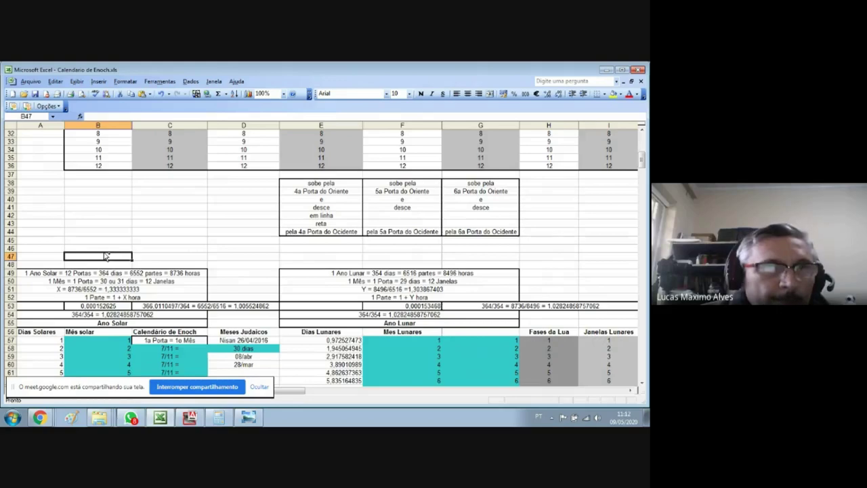
# Return to the top of the sheet and review the 1st gate's day parts in column B.
pyautogui.hotkey('ctrl', 'Home')
pyautogui.press('Right')
pyautogui.press('Down')
pyautogui.press('Down')
pyautogui.press('Down')
pyautogui.press('Down')
pyautogui.press('Down')
pyautogui.press('Down')
pyautogui.press('Down')
pyautogui.press('Down')
pyautogui.press('Down')
pyautogui.press('Down')
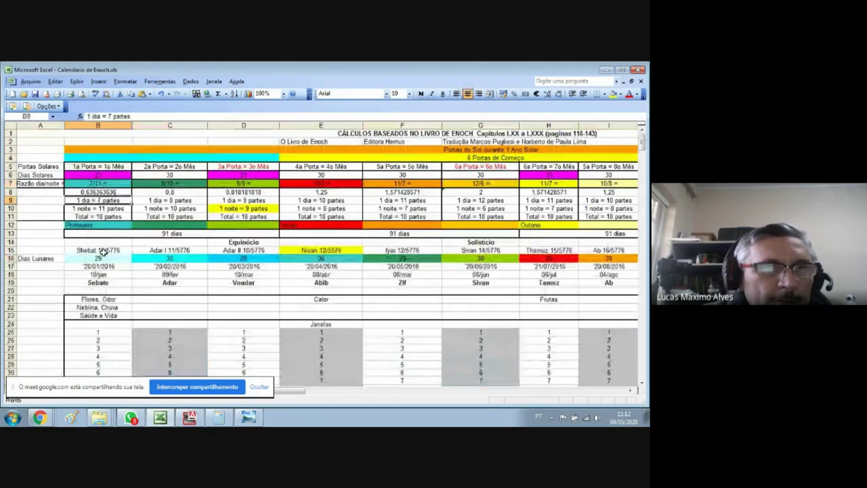
# Go down column B past the twelve windows to the X ratio of hours to parts in row 51.
pyautogui.press('Down')
pyautogui.press('Down')
pyautogui.press('Down')
pyautogui.press('Down')
pyautogui.press('Down')
pyautogui.press('Down')
pyautogui.press('Down')
pyautogui.press('Down')
pyautogui.press('Down')
pyautogui.press('Down')
pyautogui.press('Down')
pyautogui.press('Down')
pyautogui.press('Down')
pyautogui.press('Down')
pyautogui.press('Down')
pyautogui.press('Down')
pyautogui.press('Down')
pyautogui.press('Down')
pyautogui.press('Down')
pyautogui.press('Down')
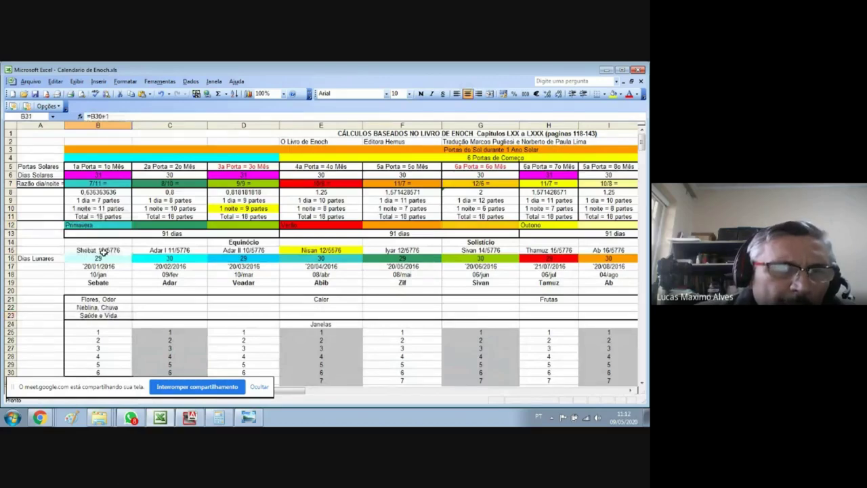
pyautogui.press('Down')
pyautogui.press('Down')
pyautogui.press('Down')
pyautogui.press('Down')
pyautogui.press('Down')
pyautogui.press('Down')
pyautogui.press('Down')
pyautogui.press('Down')
pyautogui.press('Down')
pyautogui.press('Down')
pyautogui.press('Down')
pyautogui.press('Down')
pyautogui.press('Down')
pyautogui.press('Down')
pyautogui.press('Down')
pyautogui.press('Down')
pyautogui.press('Down')
pyautogui.press('Down')
pyautogui.press('Down')
pyautogui.press('Down')
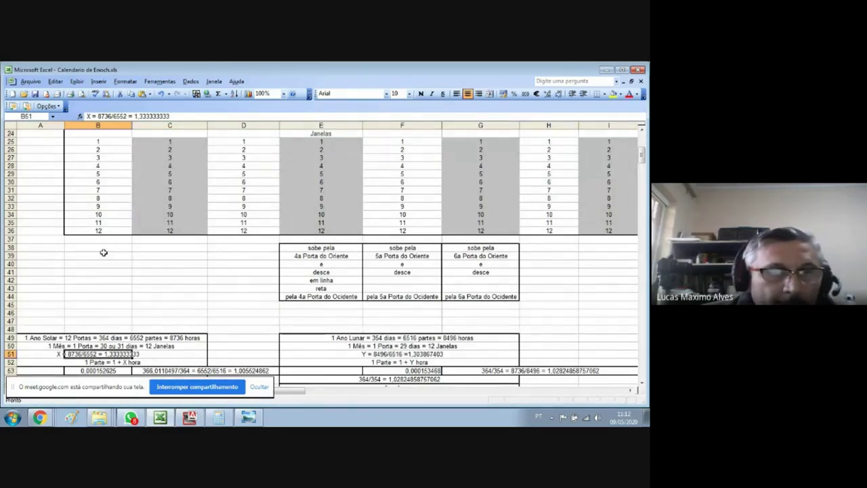
# Return from row 51 to the top of column B and review the 1st gate's day parts in B9.
pyautogui.press('Up')
pyautogui.press('Up')
pyautogui.press('Up')
pyautogui.press('Up')
pyautogui.press('Up')
pyautogui.press('Up')
pyautogui.press('Up')
pyautogui.press('Up')
pyautogui.press('Up')
pyautogui.press('Up')
pyautogui.press('Up')
pyautogui.press('Up')
pyautogui.press('Up')
pyautogui.press('Up')
pyautogui.press('Up')
pyautogui.press('Up')
pyautogui.press('Up')
pyautogui.press('Up')
pyautogui.press('Up')
pyautogui.press('Up')
pyautogui.press('Up')
pyautogui.press('Up')
pyautogui.press('Up')
pyautogui.press('Up')
pyautogui.press('Up')
pyautogui.press('Up')
pyautogui.press('Up')
pyautogui.press('Up')
pyautogui.press('Up')
pyautogui.press('Up')
pyautogui.press('Up')
pyautogui.press('Up')
pyautogui.press('Up')
pyautogui.press('Up')
pyautogui.press('Up')
pyautogui.press('Up')
pyautogui.press('Up')
pyautogui.press('Up')
pyautogui.press('Up')
pyautogui.press('Up')
pyautogui.press('Left')
pyautogui.press('Right')
pyautogui.press('Down')
pyautogui.press('Down')
pyautogui.press('Down')
pyautogui.press('Down')
pyautogui.press('Down')
pyautogui.press('Down')
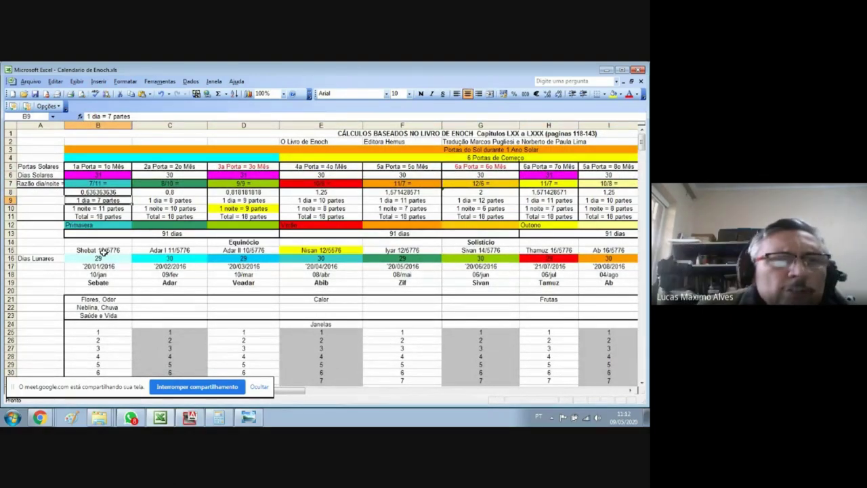
pyautogui.press('Up')
pyautogui.press('Up')
pyautogui.press('Down')
pyautogui.press('Down')
pyautogui.press('Down')
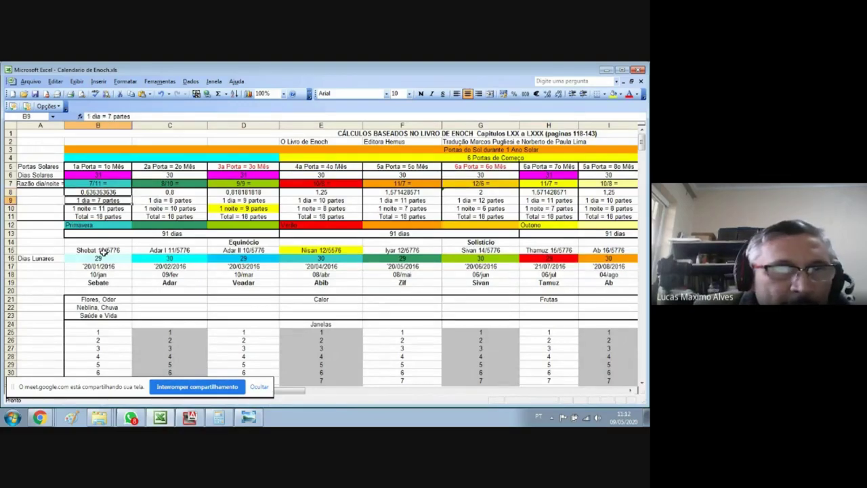
# Examine the day/night ratio and parts of the 2nd gate, comparing them with the 3rd gate's day and night parts.
pyautogui.press('Right')
pyautogui.press('Up')
pyautogui.press('Up')
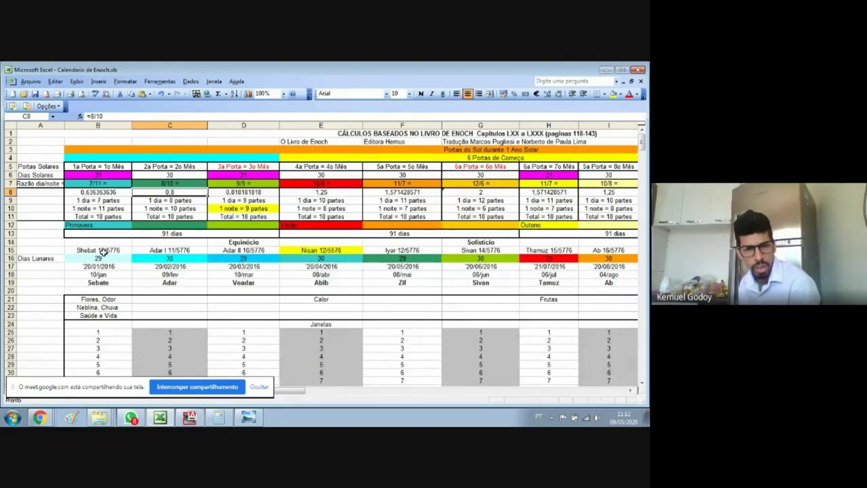
pyautogui.press('Down')
pyautogui.press('Down')
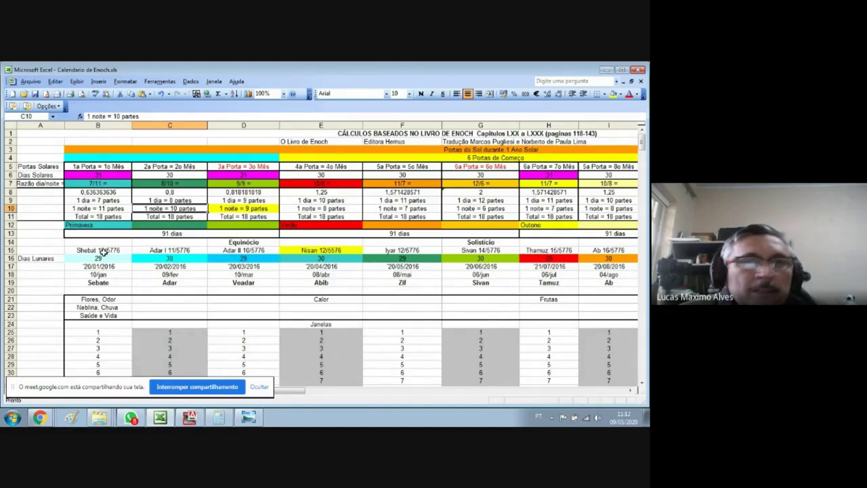
pyautogui.press('Right')
pyautogui.press('Up')
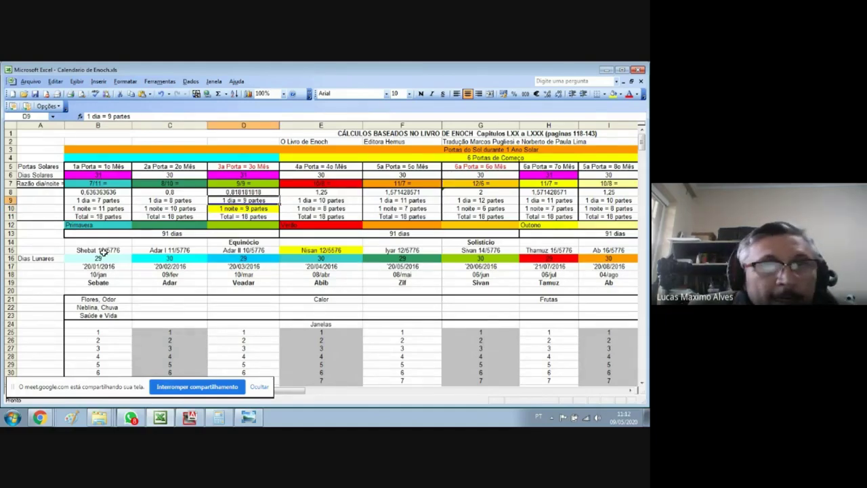
pyautogui.press('Left')
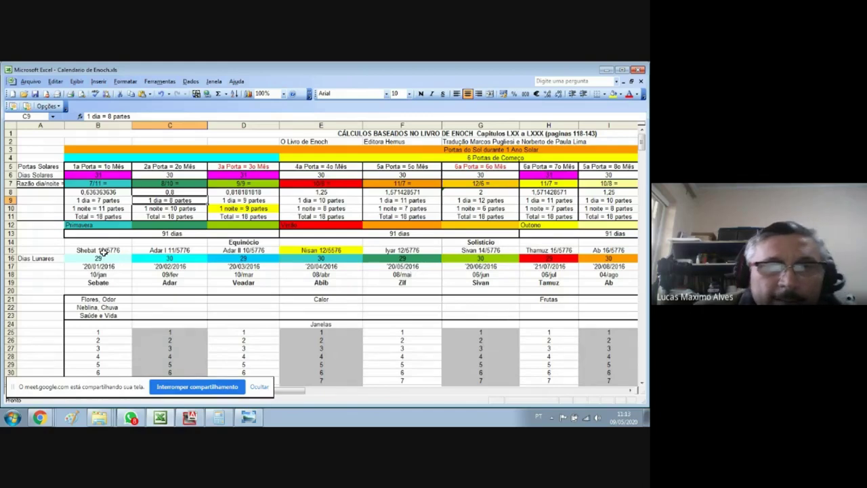
pyautogui.press('Right')
pyautogui.press('Down')
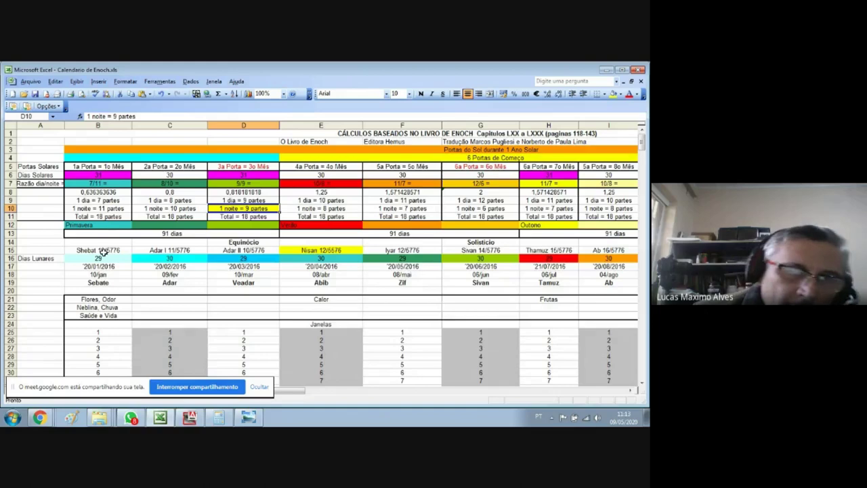
pyautogui.press('Up')
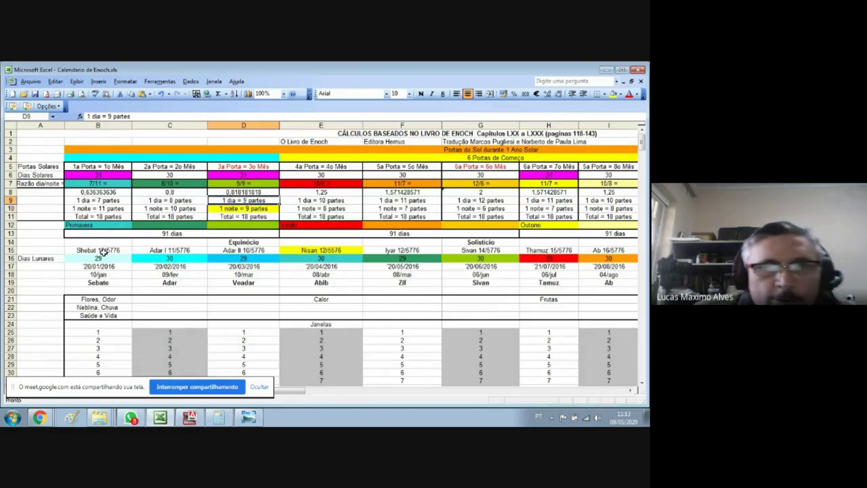
# Follow the day and night parts in rows 9 and 10 from the 4th month through to the 12th month.
pyautogui.press('Right')
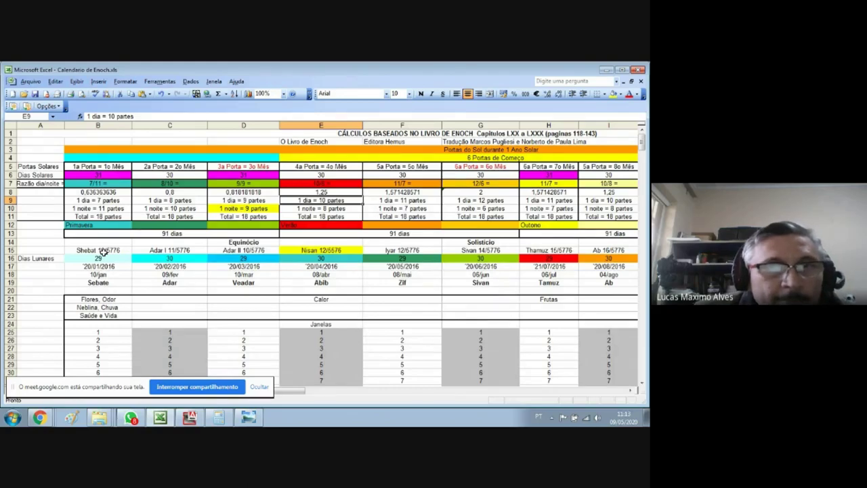
pyautogui.press('Down')
pyautogui.press('Right')
pyautogui.press('Right')
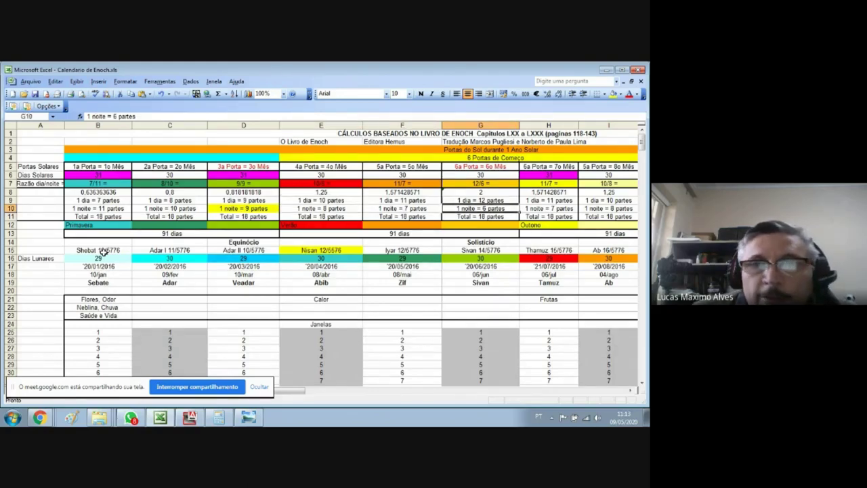
pyautogui.press('Up')
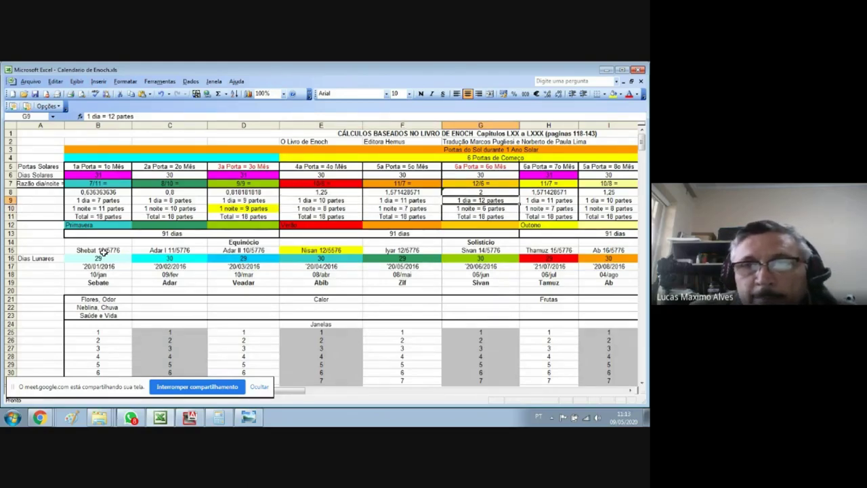
pyautogui.press('Right')
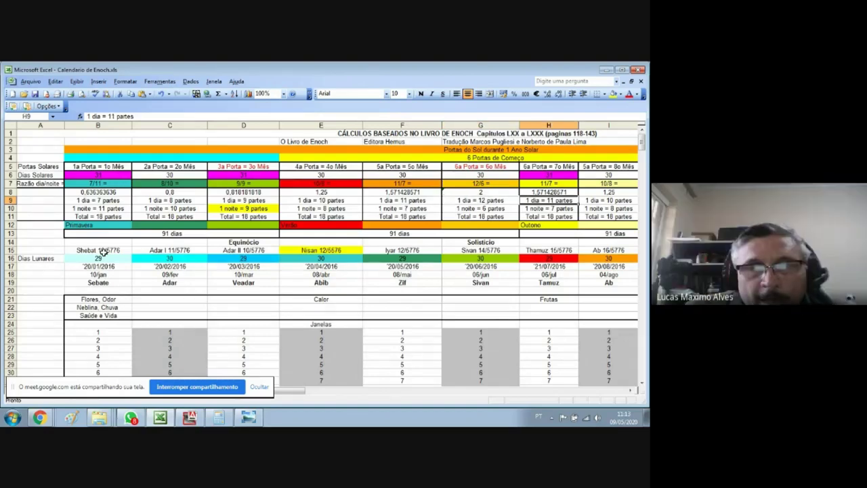
pyautogui.press('Right')
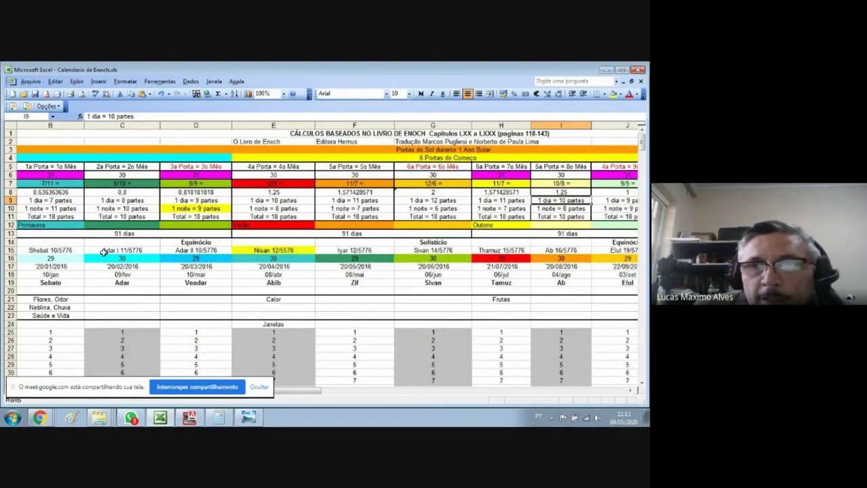
pyautogui.press('Right')
pyautogui.press('Right')
pyautogui.press('Right')
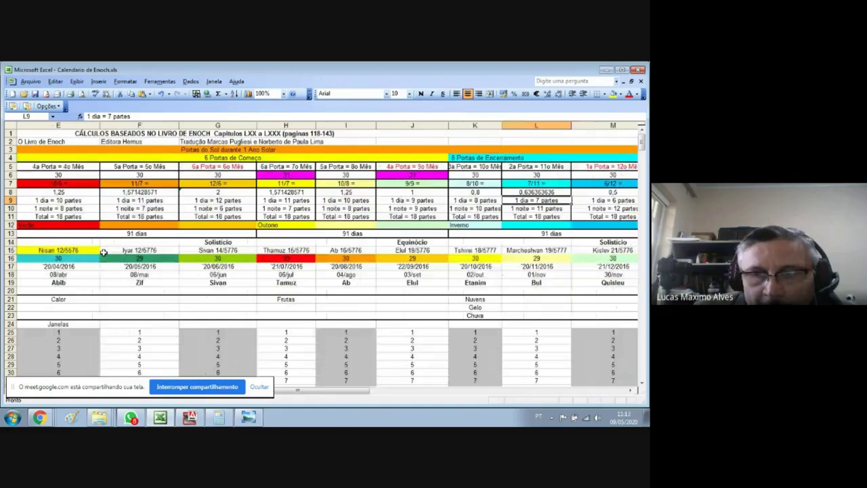
pyautogui.press('Right')
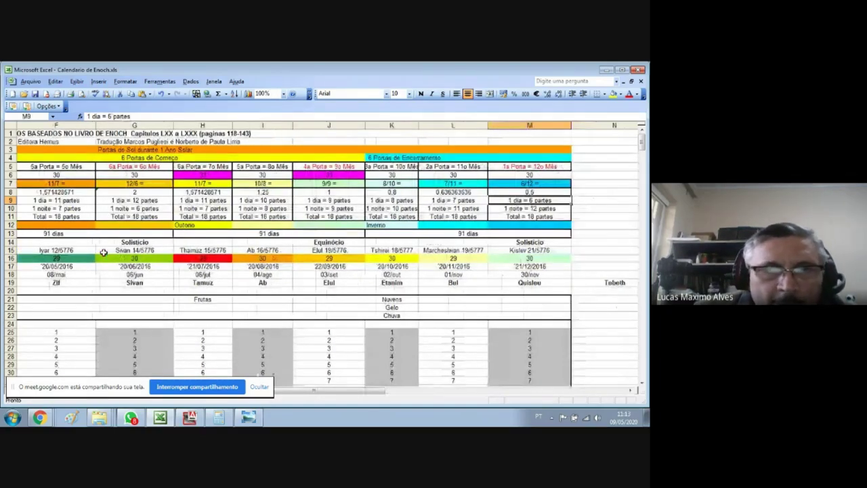
# Trace the day parts in row 9 back from the 12th month to the 1st month.
pyautogui.press('Left')
pyautogui.press('Left')
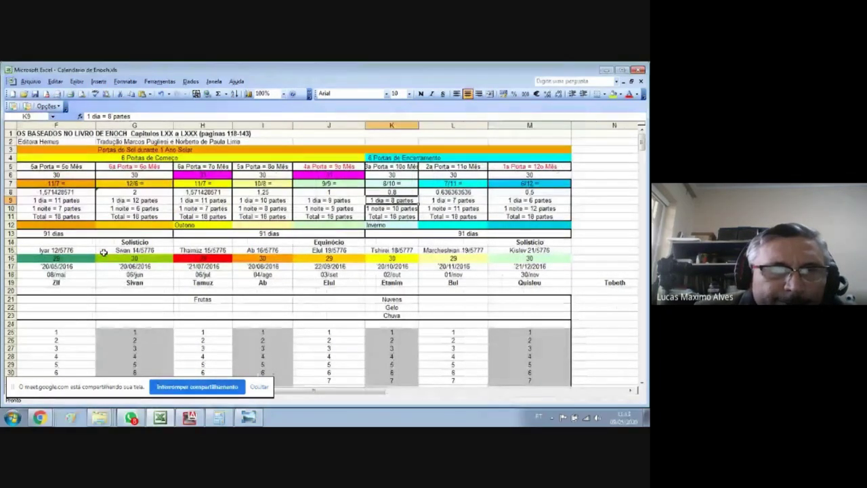
pyautogui.press('Left')
pyautogui.press('Left')
pyautogui.press('Left')
pyautogui.press('Left')
pyautogui.press('Left')
pyautogui.press('Left')
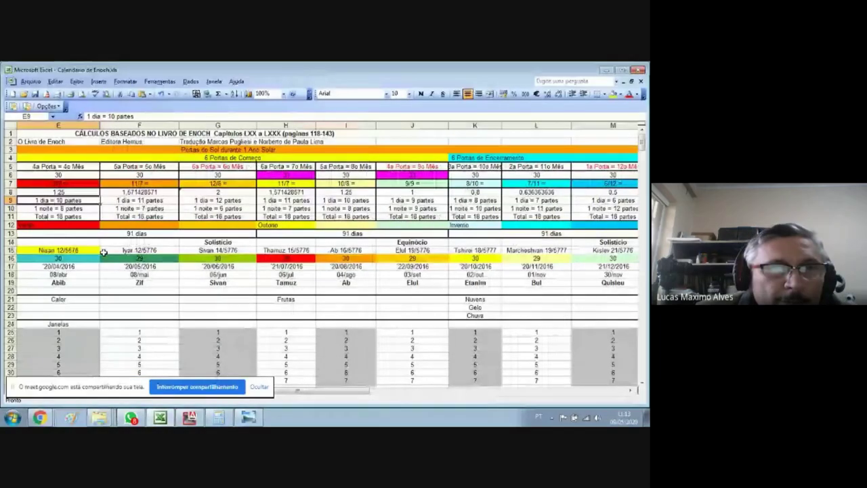
pyautogui.press('Left')
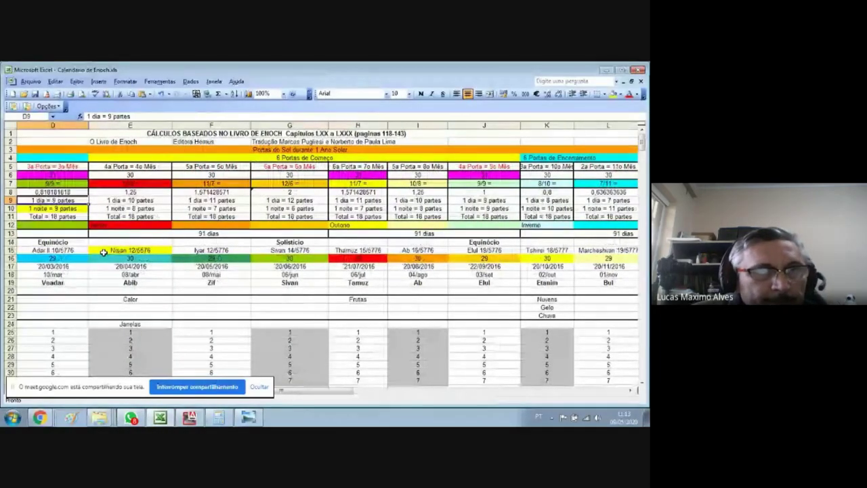
pyautogui.press('Left')
pyautogui.press('Left')
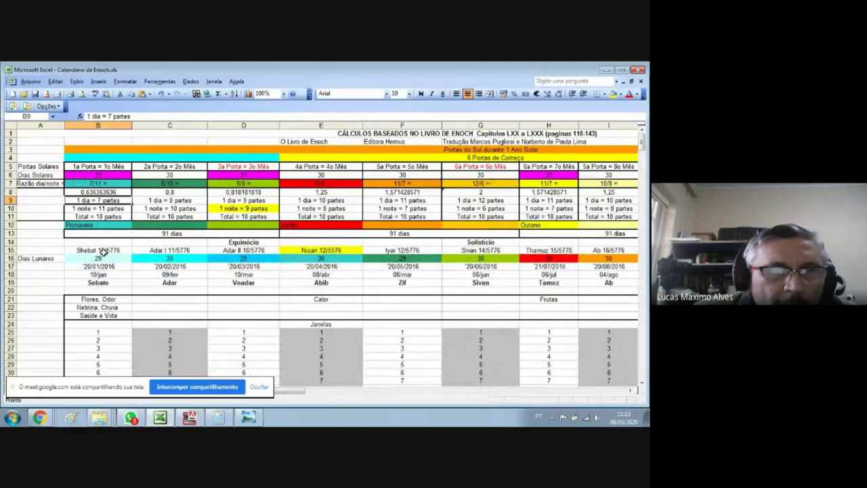
# Compare the day and night parts of the 1st and 2nd gates in rows 9 and 10.
pyautogui.press('Down')
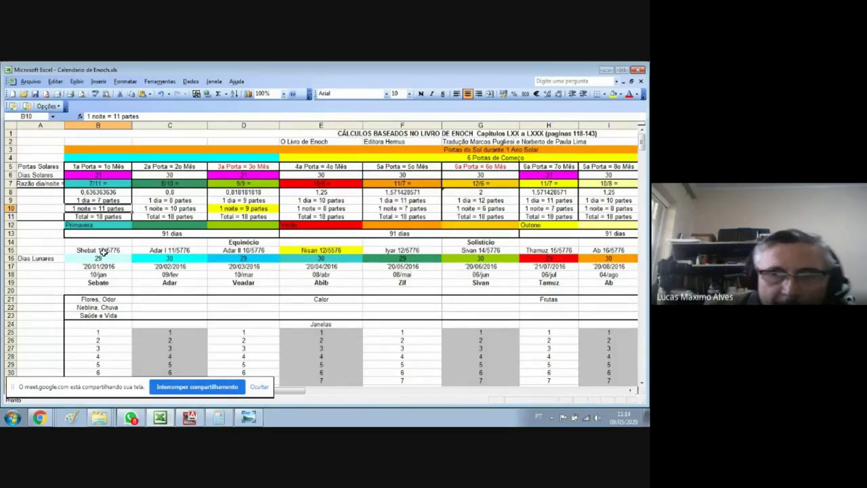
pyautogui.press('Left')
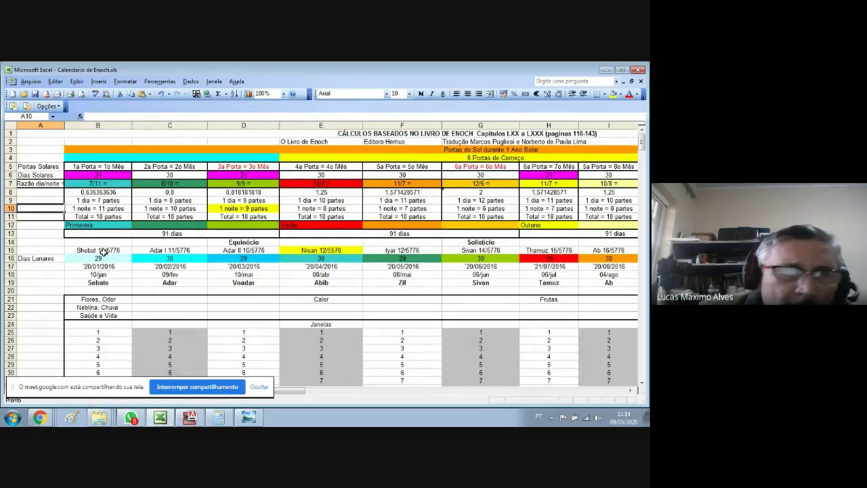
pyautogui.press('Right')
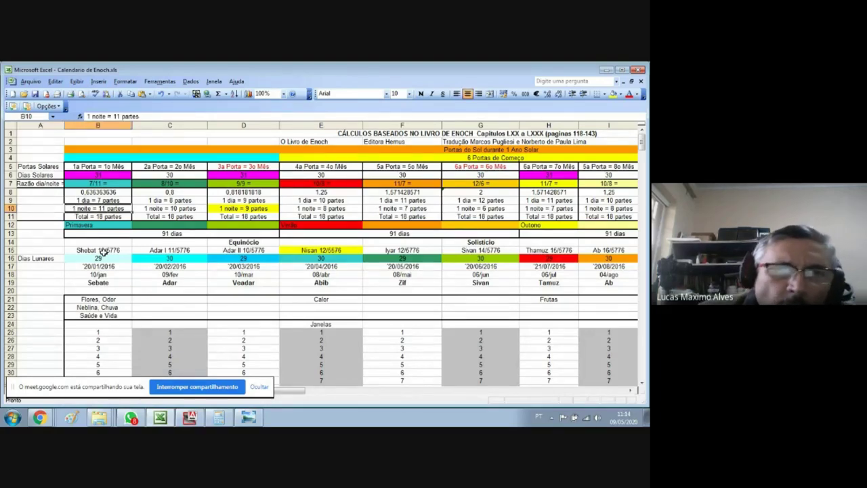
pyautogui.press('Up')
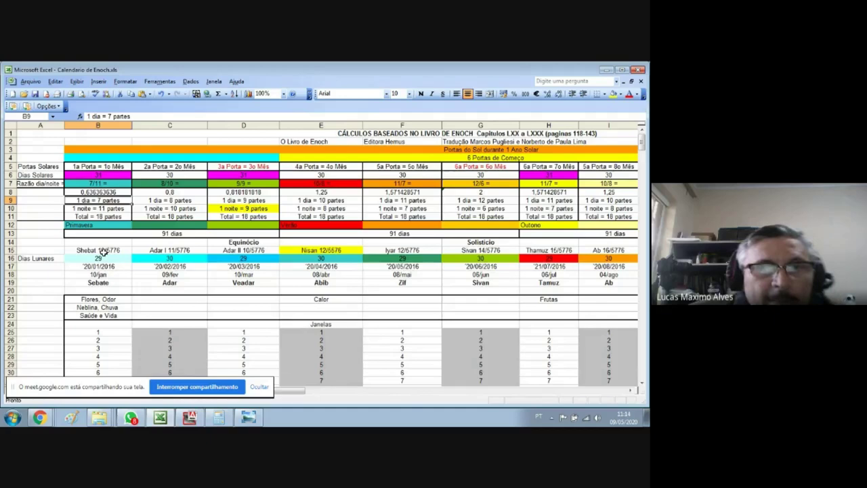
pyautogui.press('Down')
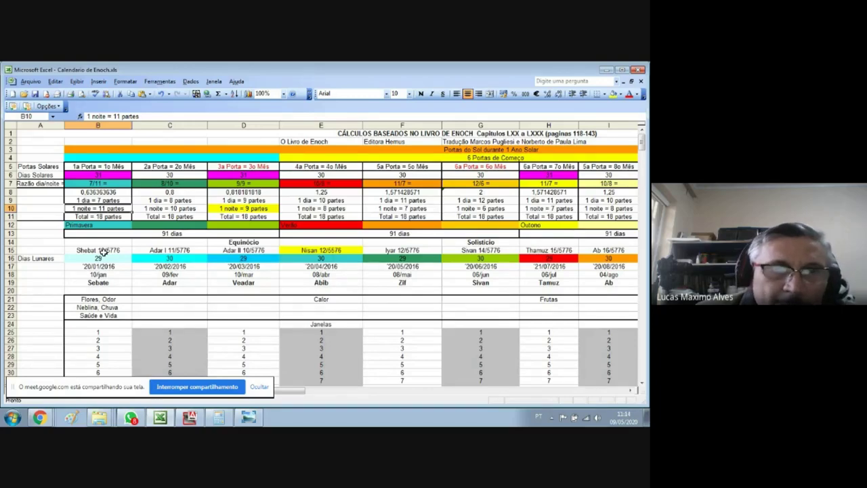
pyautogui.press('Right')
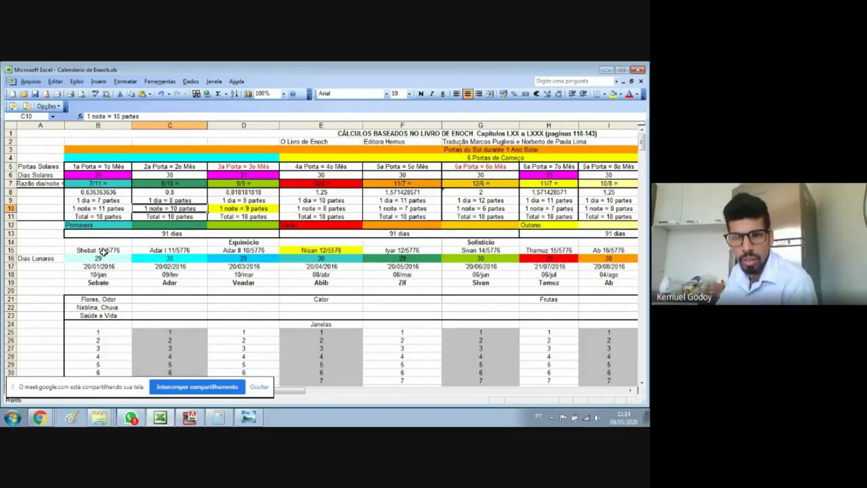
pyautogui.press('Up')
pyautogui.press('Down')
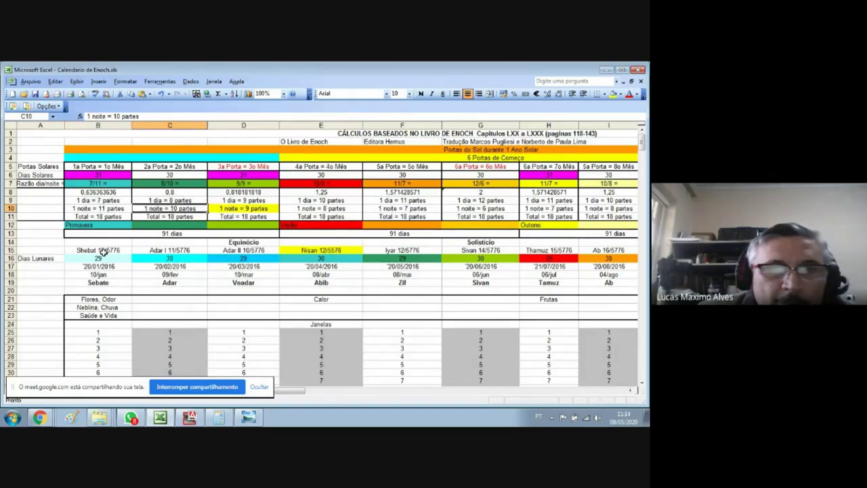
# Review the total parts in row 11 for the first gates and continue through to the 8th month.
pyautogui.press('Right')
pyautogui.press('Down')
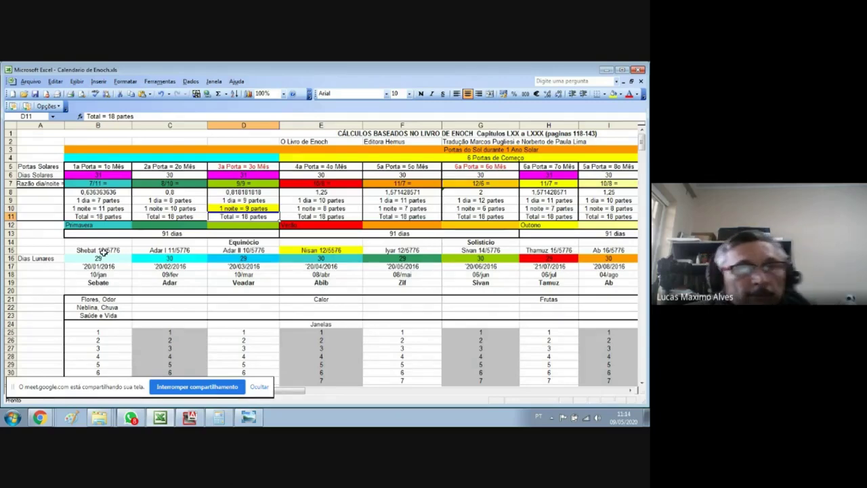
pyautogui.press('Left')
pyautogui.press('Left')
pyautogui.press('Right')
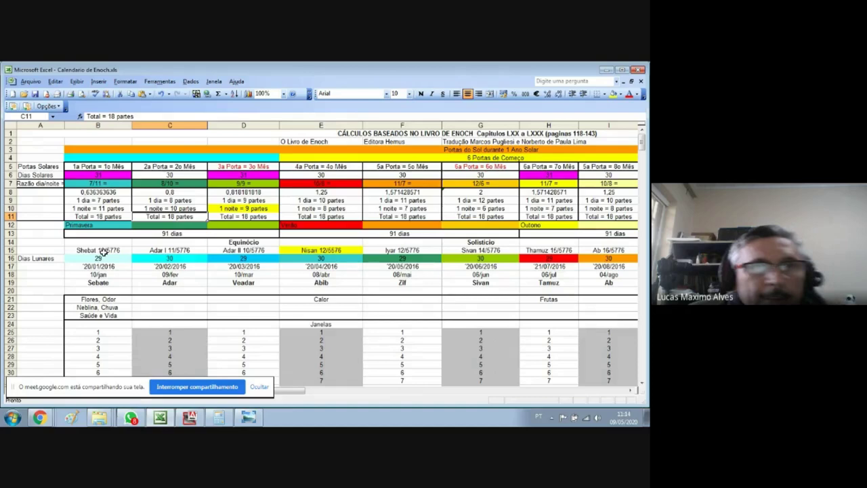
pyautogui.press('Right')
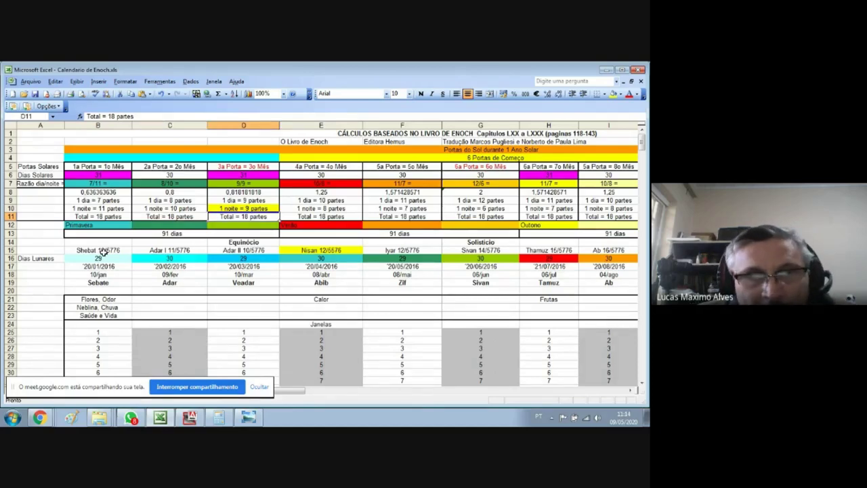
pyautogui.press('Right')
pyautogui.press('Right')
pyautogui.press('Right')
pyautogui.press('Right')
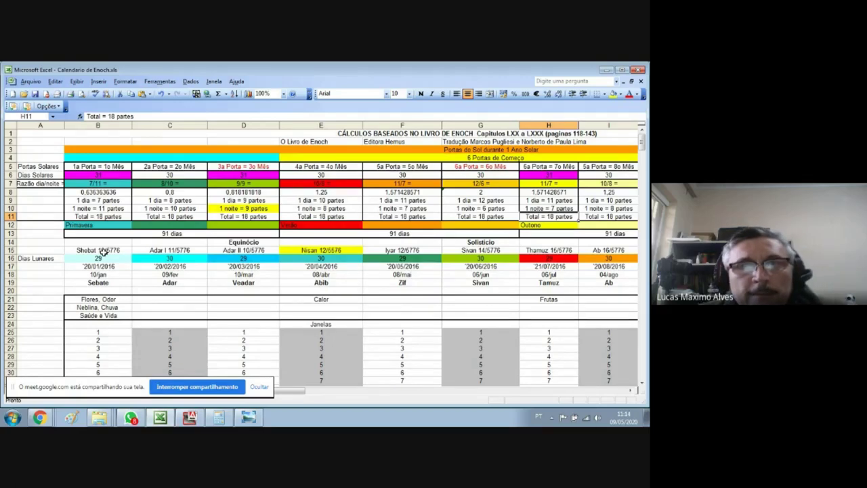
pyautogui.press('Right')
# Go back along the row 11 totals to the 1st month and forward again to the 5th month.
pyautogui.press('Left')
pyautogui.press('Left')
pyautogui.press('Left')
pyautogui.press('Left')
pyautogui.press('Left')
pyautogui.press('Left')
pyautogui.press('Left')
pyautogui.press('Left')
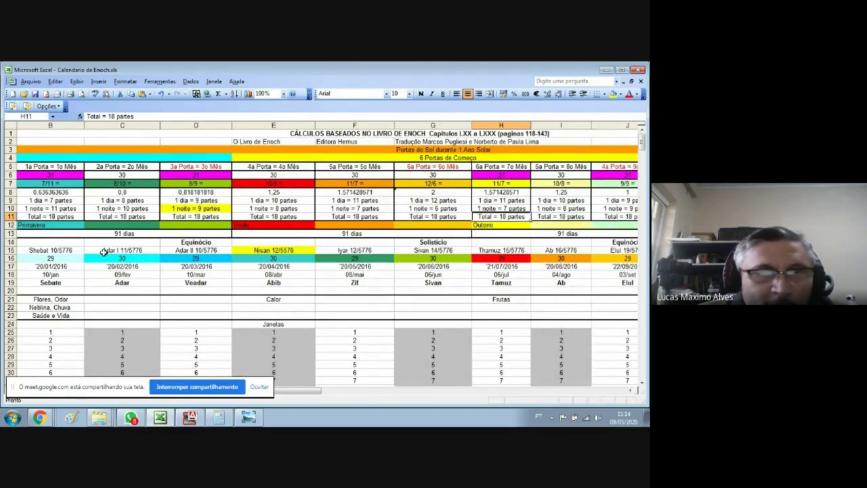
pyautogui.press('Right')
pyautogui.press('Right')
pyautogui.press('Right')
pyautogui.press('Right')
pyautogui.press('Right')
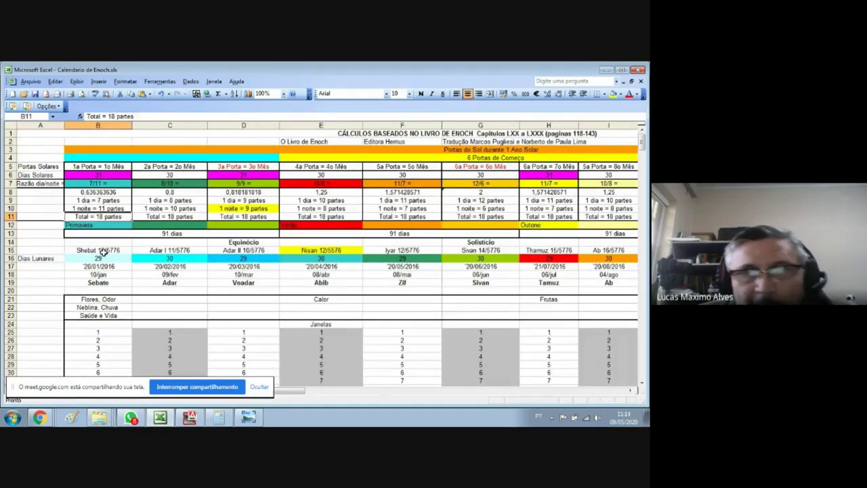
# Examine the decimal day/night ratios in row 8 from the 1st month across to the 12th month in M8.
pyautogui.press('Up')
pyautogui.press('Up')
pyautogui.press('Up')
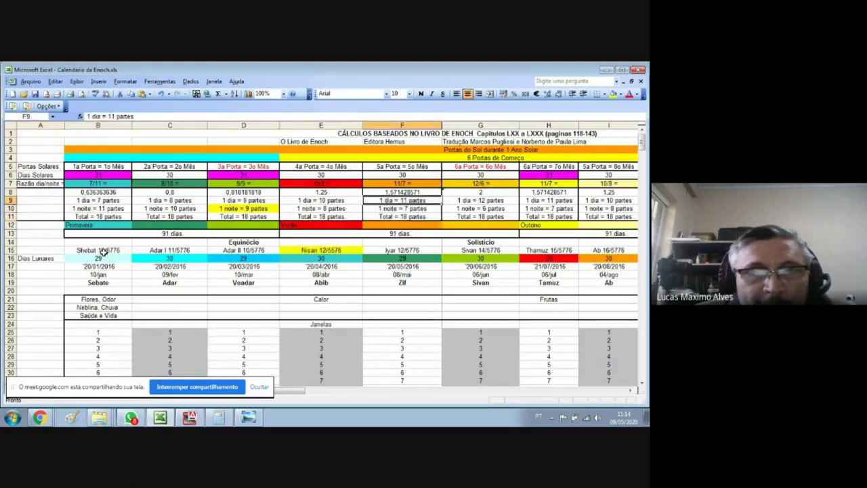
pyautogui.press('Left')
pyautogui.press('Left')
pyautogui.press('Left')
pyautogui.press('Left')
pyautogui.press('Right')
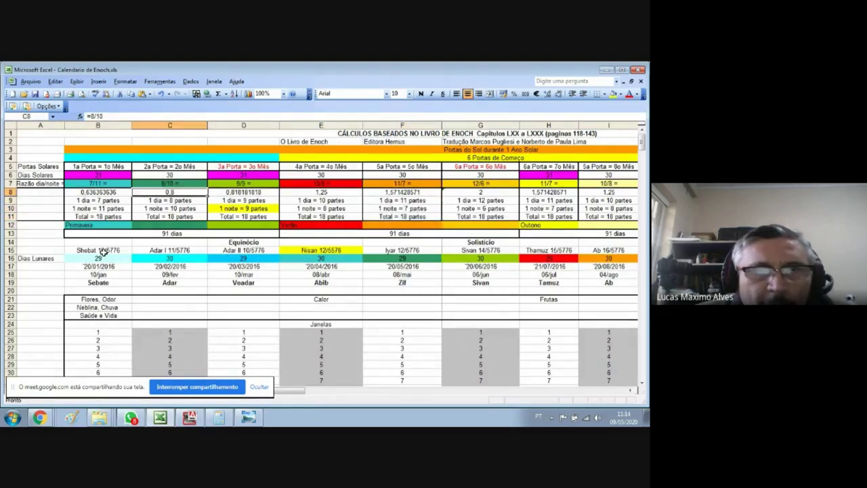
pyautogui.press('Right')
pyautogui.press('Right')
pyautogui.press('Right')
pyautogui.press('Right')
pyautogui.press('Right')
pyautogui.press('Right')
pyautogui.press('Right')
pyautogui.press('Right')
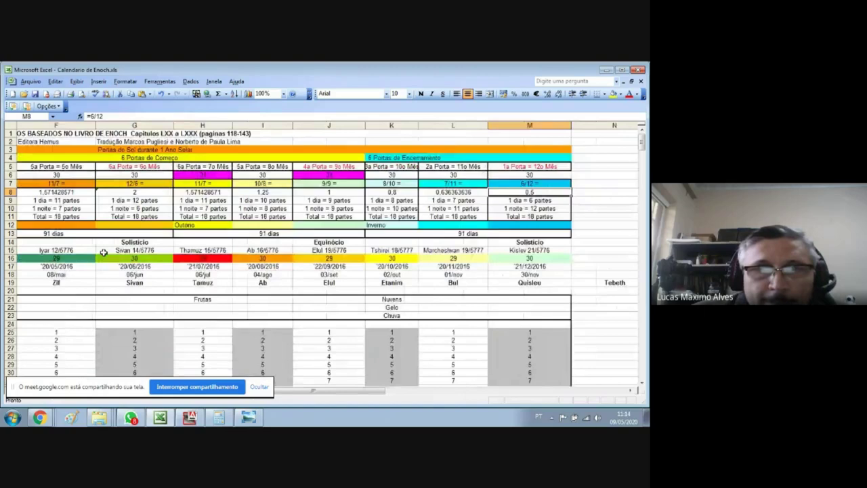
# Examine the calendar from the 1st month's column down through the twelve numbered windows (Janelas) to row 39.
pyautogui.press('Home')
pyautogui.press('Down')
pyautogui.press('Down')
pyautogui.press('Down')
pyautogui.press('Down')
pyautogui.press('Down')
pyautogui.press('Down')
pyautogui.press('Down')
pyautogui.press('Down')
pyautogui.press('Down')
pyautogui.press('Down')
pyautogui.press('Down')
pyautogui.press('Down')
pyautogui.press('Down')
pyautogui.press('Down')
pyautogui.press('Down')
pyautogui.press('Down')
pyautogui.press('Down')
pyautogui.press('Down')
pyautogui.press('Down')
pyautogui.press('Down')
pyautogui.press('Down')
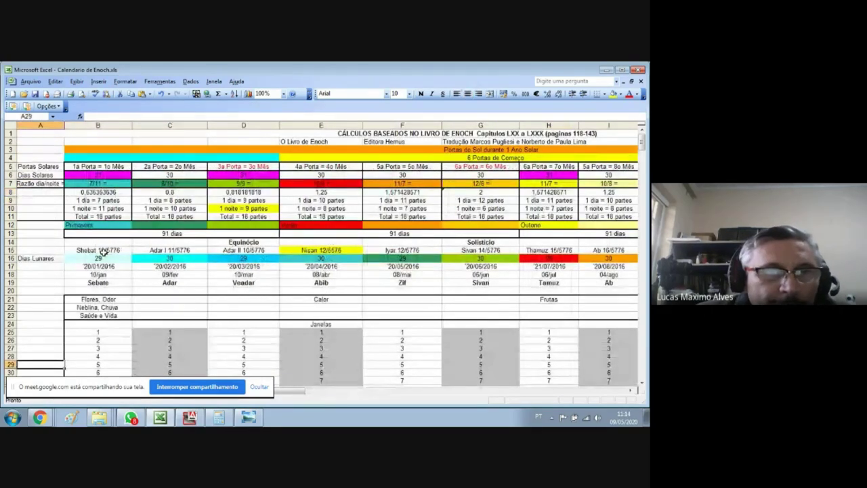
pyautogui.press('Down')
pyautogui.press('Down')
pyautogui.press('Down')
pyautogui.press('Down')
pyautogui.press('Down')
pyautogui.press('Down')
pyautogui.press('Down')
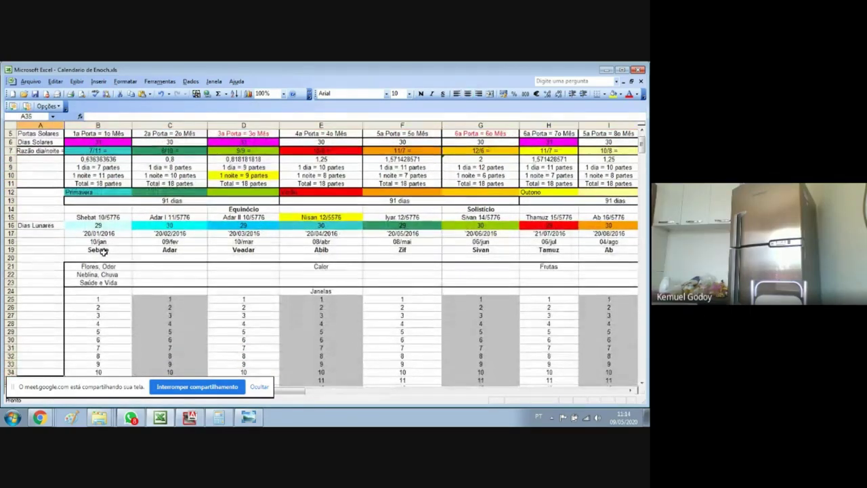
pyautogui.press('Down')
pyautogui.press('Down')
pyautogui.press('Down')
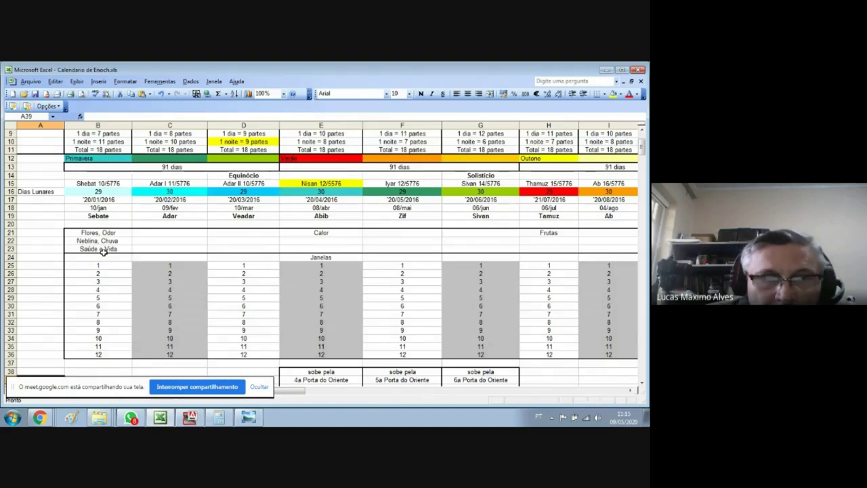
# Survey the windows table in rows 25 to 36 across to the 10th month and back, continuing down to row 42.
pyautogui.press('Right')
pyautogui.press('Right')
pyautogui.press('Right')
pyautogui.press('Right')
pyautogui.press('Right')
pyautogui.press('Right')
pyautogui.press('Right')
pyautogui.press('Right')
pyautogui.press('Right')
pyautogui.press('Right')
pyautogui.press('Right')
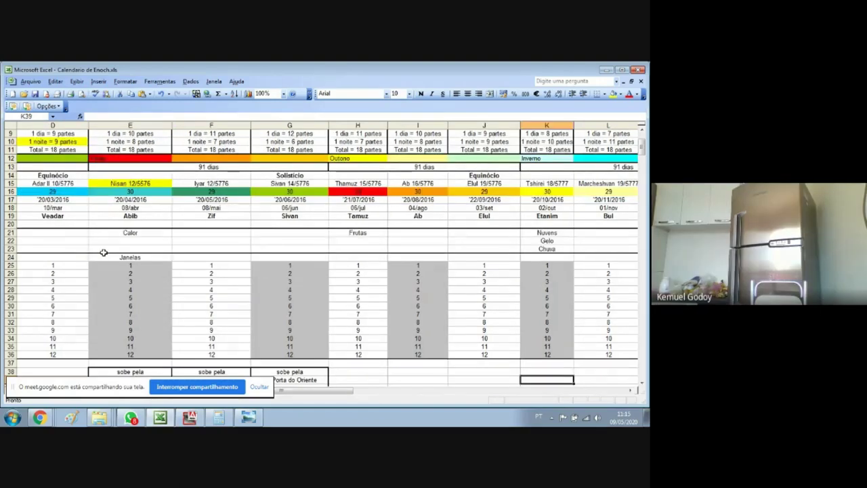
pyautogui.press('Left')
pyautogui.press('Left')
pyautogui.press('Left')
pyautogui.press('Left')
pyautogui.press('Left')
pyautogui.press('Left')
pyautogui.press('Left')
pyautogui.press('Left')
pyautogui.press('Left')
pyautogui.press('Left')
pyautogui.press('Left')
pyautogui.press('Down')
pyautogui.press('Down')
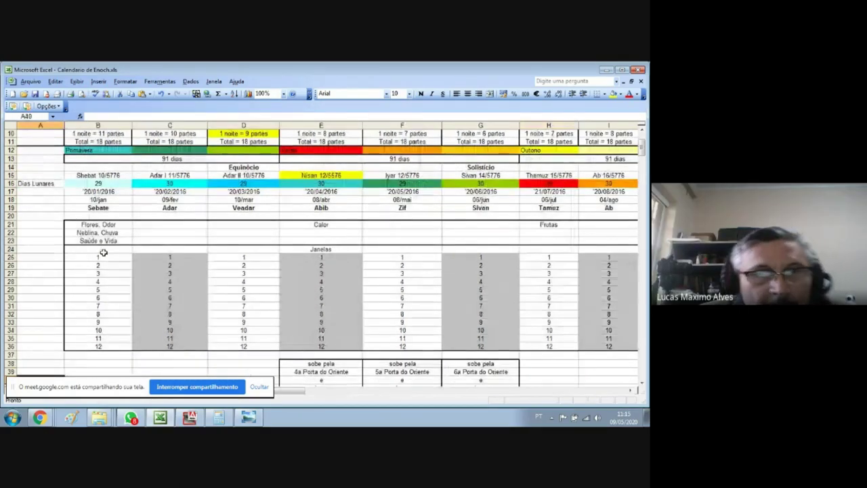
pyautogui.press('Down')
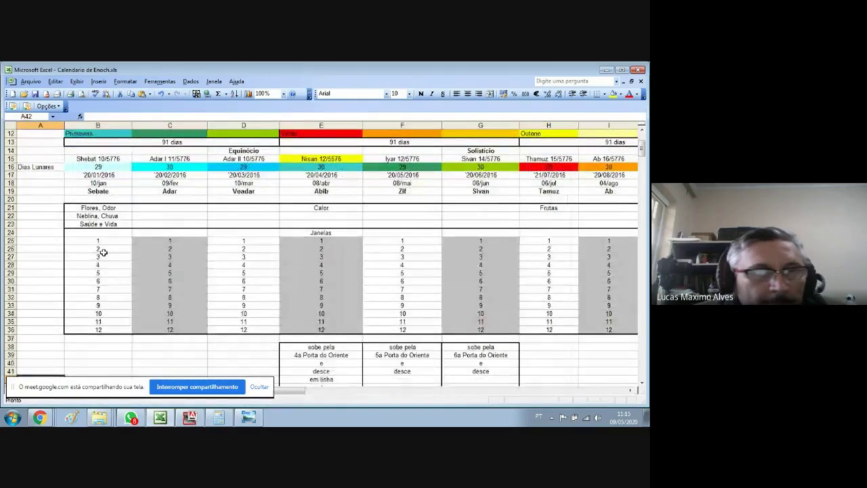
# Compare the 1st month's first window in B25 with the spring characteristics above it, ending on B22.
pyautogui.click(88, 242)
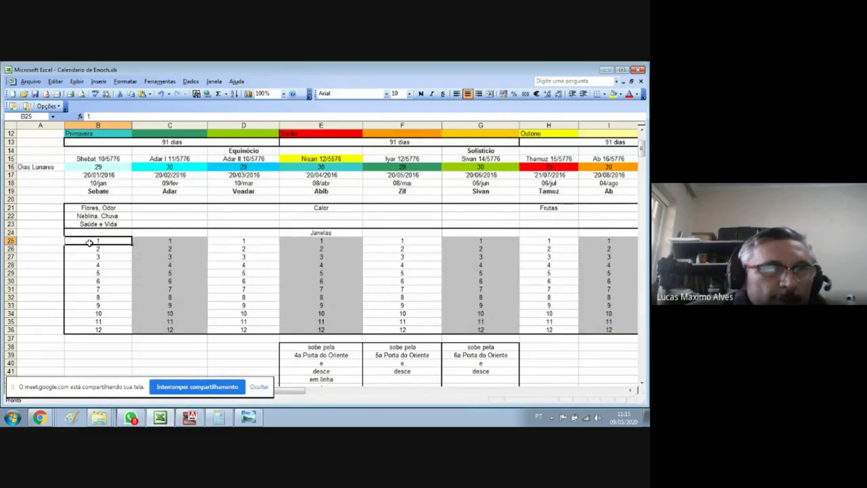
pyautogui.press('Up')
pyautogui.press('Up')
pyautogui.press('Up')
pyautogui.press('Down')
pyautogui.press('Down')
pyautogui.press('Down')
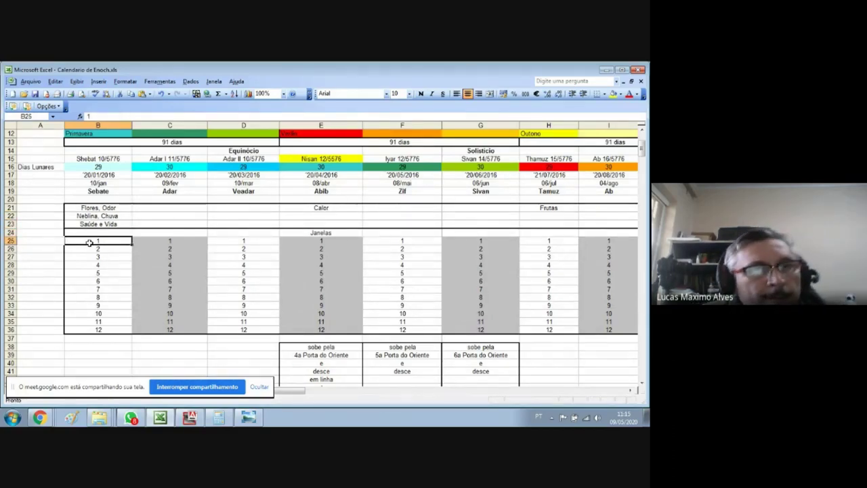
pyautogui.press('Up')
pyautogui.press('Up')
pyautogui.press('Up')
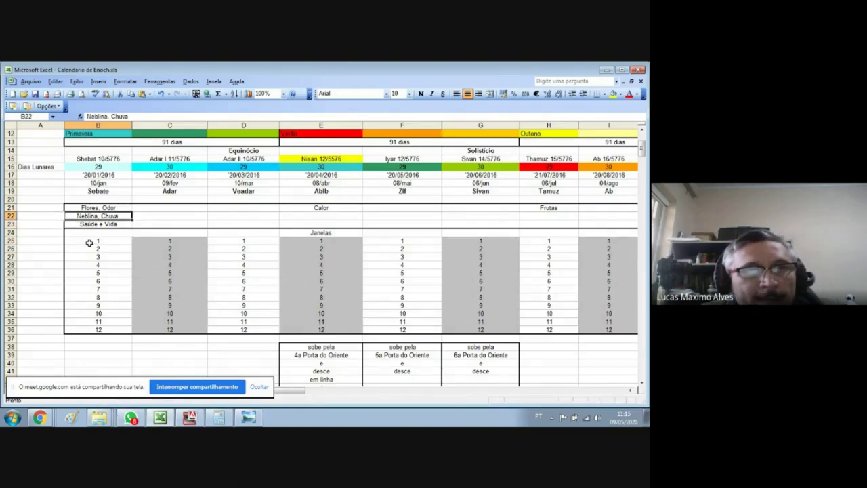
# Review the season characteristics in rows 21 to 23, from Calor through Frutas to Nuvens, Gelo and Chuva, ending at the 12th month.
pyautogui.press('Right')
pyautogui.press('Right')
pyautogui.press('Right')
pyautogui.press('Up')
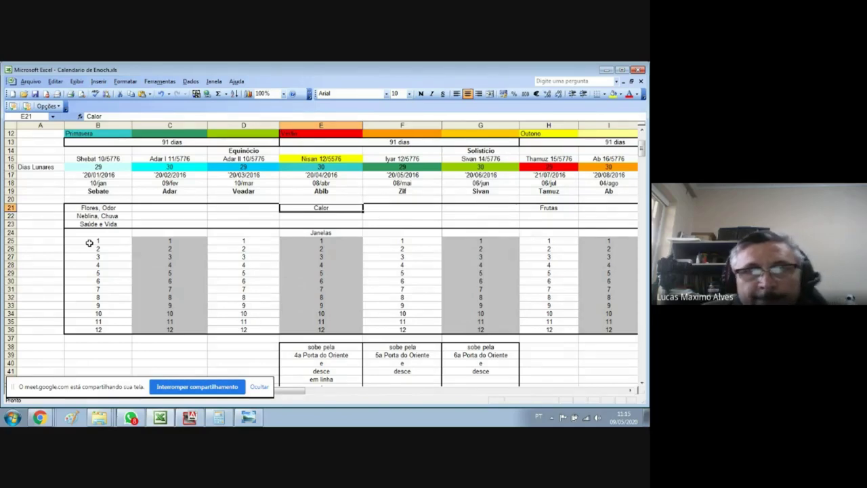
pyautogui.press('Right')
pyautogui.press('Right')
pyautogui.press('Right')
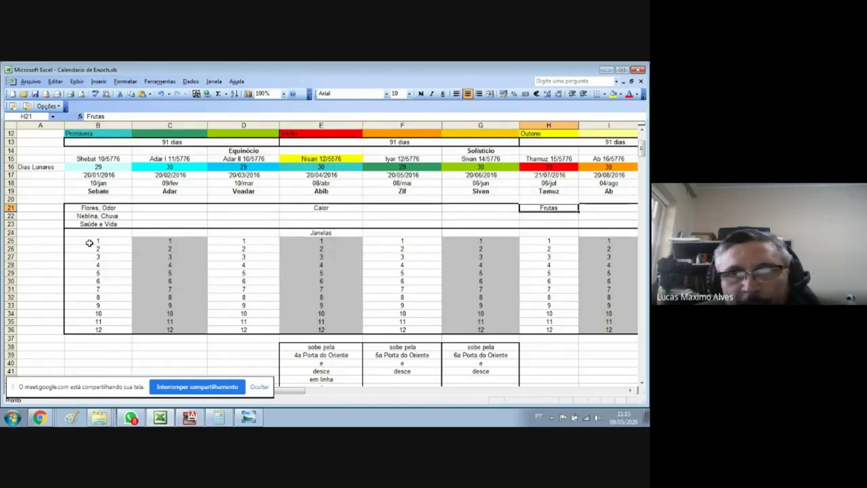
pyautogui.press('Right')
pyautogui.press('Right')
pyautogui.press('Right')
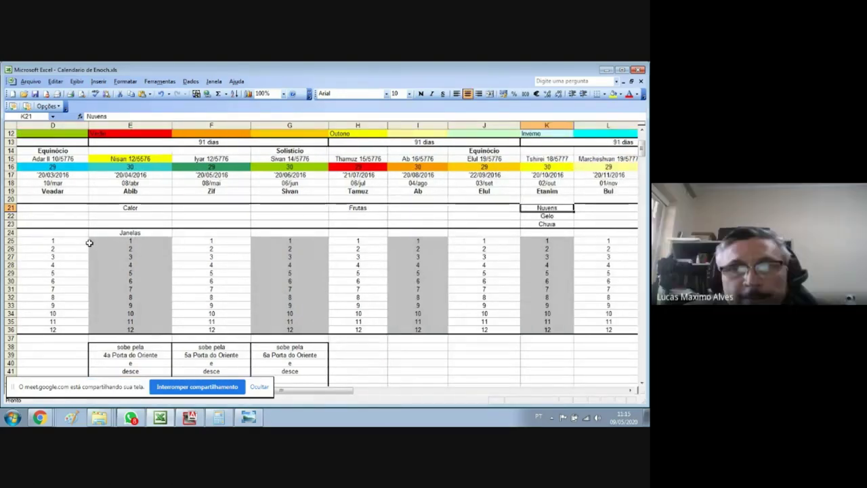
pyautogui.press('Down')
pyautogui.press('Down')
pyautogui.press('Right')
pyautogui.press('Right')
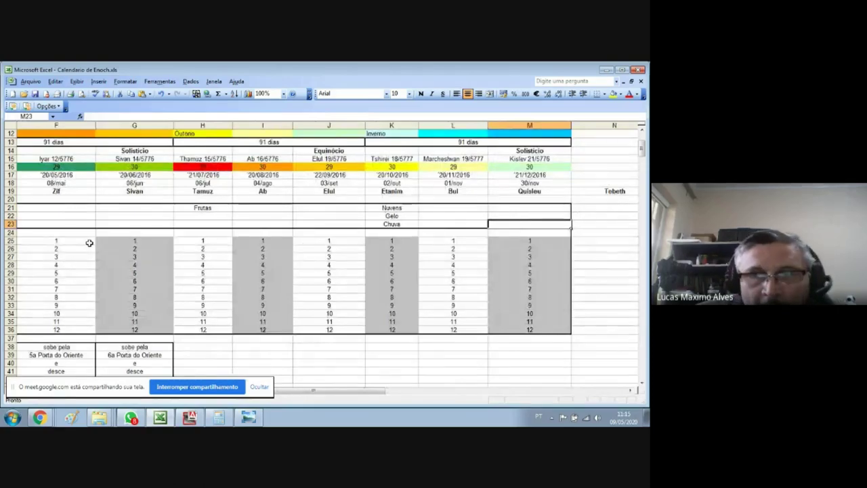
# Go back to the sheet's title in A1 and look over the solar gates across the full year.
pyautogui.press('Home')
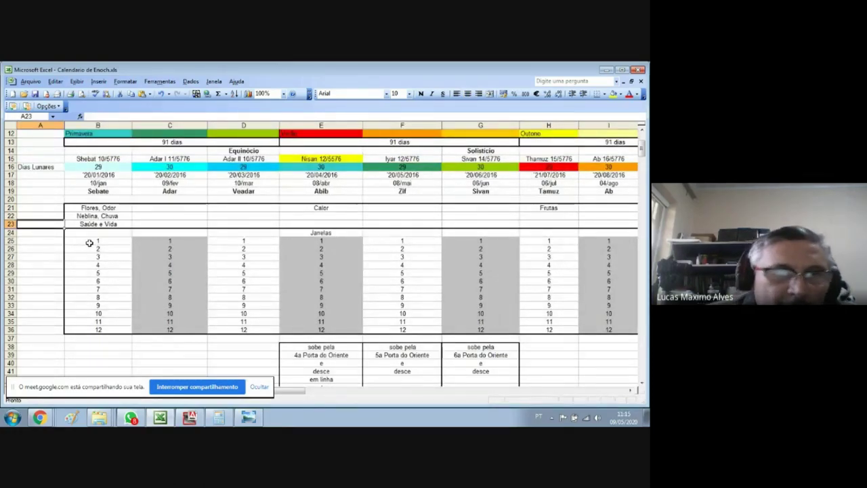
pyautogui.press('Up')
pyautogui.press('Up')
pyautogui.press('Up')
pyautogui.press('Up')
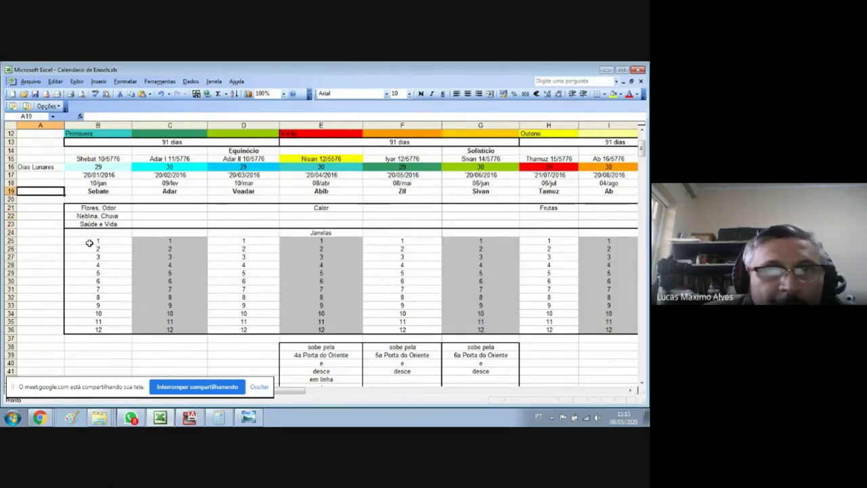
pyautogui.press('Up')
pyautogui.press('Up')
pyautogui.press('Up')
pyautogui.press('Up')
pyautogui.press('Up')
pyautogui.press('Up')
pyautogui.press('Up')
pyautogui.press('Up')
pyautogui.press('Up')
pyautogui.press('Up')
pyautogui.press('Up')
pyautogui.press('Up')
pyautogui.press('Up')
pyautogui.press('Up')
pyautogui.press('Up')
pyautogui.press('Up')
pyautogui.press('Up')
pyautogui.press('Up')
pyautogui.press('Right')
pyautogui.press('Right')
pyautogui.press('Right')
pyautogui.press('Right')
pyautogui.press('Right')
pyautogui.press('Right')
pyautogui.press('Right')
pyautogui.press('Right')
pyautogui.press('Right')
pyautogui.press('Right')
pyautogui.press('Right')
pyautogui.press('Right')
pyautogui.press('Right')
pyautogui.press('Home')
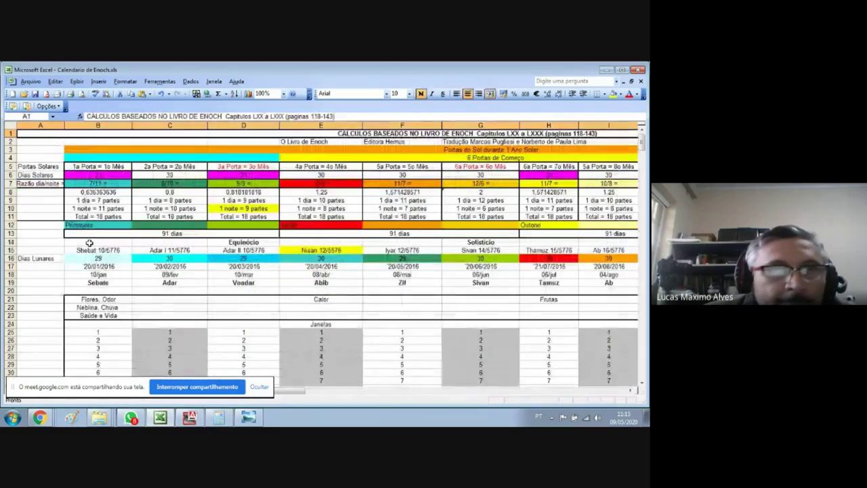
# Survey the whole solar year calendar across its columns twice more, returning to A1 each time.
pyautogui.press('Right')
pyautogui.press('Right')
pyautogui.press('Right')
pyautogui.press('Right')
pyautogui.press('Right')
pyautogui.press('Right')
pyautogui.press('Right')
pyautogui.press('Right')
pyautogui.press('Right')
pyautogui.press('Right')
pyautogui.press('Right')
pyautogui.press('Right')
pyautogui.press('Down')
pyautogui.hotkey('ctrl', 'Home')
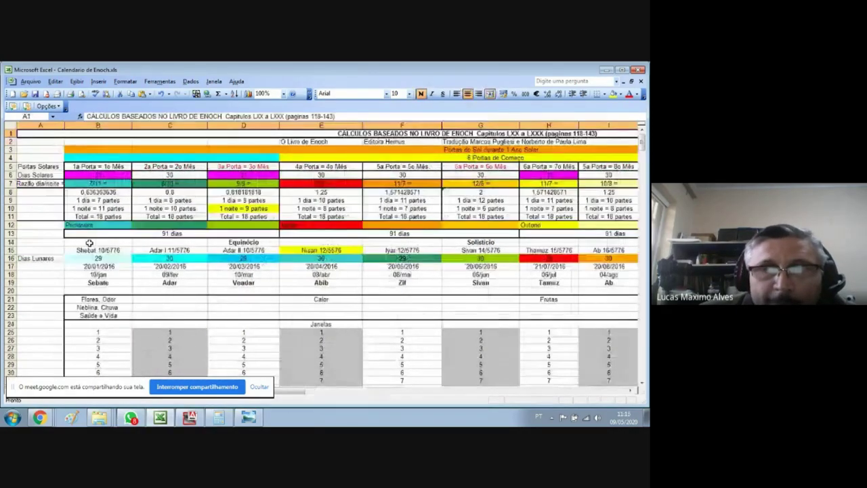
pyautogui.press('Right')
pyautogui.press('Right')
pyautogui.press('Right')
pyautogui.press('Right')
pyautogui.press('Right')
pyautogui.press('Right')
pyautogui.press('Right')
pyautogui.press('Right')
pyautogui.press('Right')
pyautogui.press('Right')
pyautogui.press('Right')
pyautogui.press('Right')
pyautogui.press('Right')
pyautogui.hotkey('ctrl', 'Home')
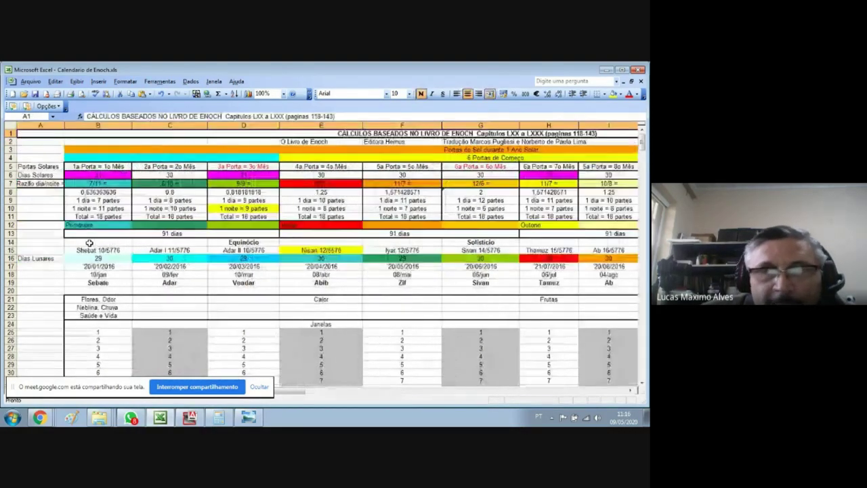
# Look across the monthly solar gates once more, from the sheet's title and back to the Portas do Sol heading in B3.
pyautogui.press('Right')
pyautogui.press('Right')
pyautogui.press('Right')
pyautogui.press('Right')
pyautogui.press('Right')
pyautogui.press('Right')
pyautogui.press('Right')
pyautogui.press('Right')
pyautogui.press('Right')
pyautogui.press('Right')
pyautogui.press('Right')
pyautogui.press('Right')
pyautogui.press('Left')
pyautogui.press('Left')
pyautogui.press('Left')
pyautogui.press('Left')
pyautogui.press('Left')
pyautogui.press('Left')
pyautogui.press('Left')
pyautogui.press('Left')
pyautogui.press('Left')
pyautogui.press('Left')
pyautogui.press('Left')
pyautogui.press('Down')
pyautogui.press('Down')
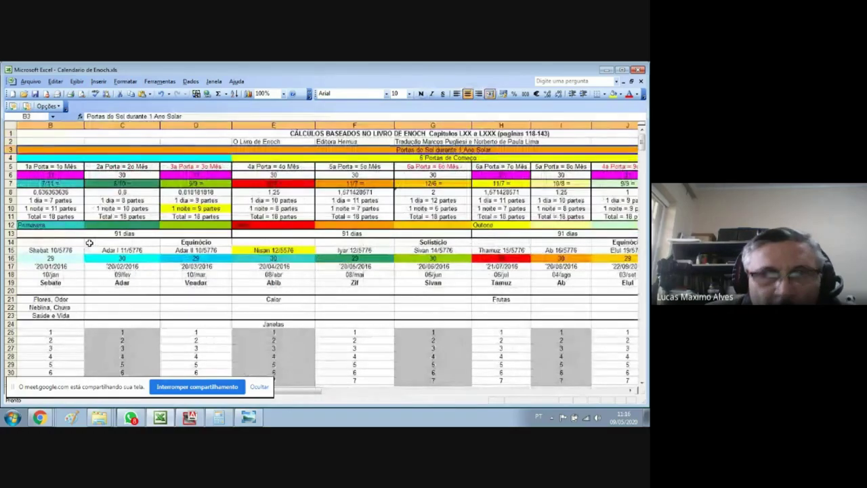
# Examine column A below the calendar, past the Janelas rows and into the Dias Solares list of the Ano Solar and Ano Lunar tables.
pyautogui.press('Left')
pyautogui.press('Down')
pyautogui.press('Down')
pyautogui.press('Down')
pyautogui.press('Down')
pyautogui.press('Down')
pyautogui.press('Down')
pyautogui.press('Down')
pyautogui.press('Down')
pyautogui.press('Down')
pyautogui.press('Down')
pyautogui.press('Down')
pyautogui.press('Down')
pyautogui.press('Down')
pyautogui.press('Down')
pyautogui.press('Down')
pyautogui.press('Down')
pyautogui.press('Down')
pyautogui.press('Down')
pyautogui.press('Down')
pyautogui.press('Down')
pyautogui.press('Down')
pyautogui.press('Down')
pyautogui.press('Down')
pyautogui.press('Down')
pyautogui.press('Down')
pyautogui.press('Down')
pyautogui.press('Down')
pyautogui.press('Down')
pyautogui.press('Down')
pyautogui.press('Down')
pyautogui.press('Down')
pyautogui.press('Down')
pyautogui.press('Down')
pyautogui.press('Down')
pyautogui.press('Down')
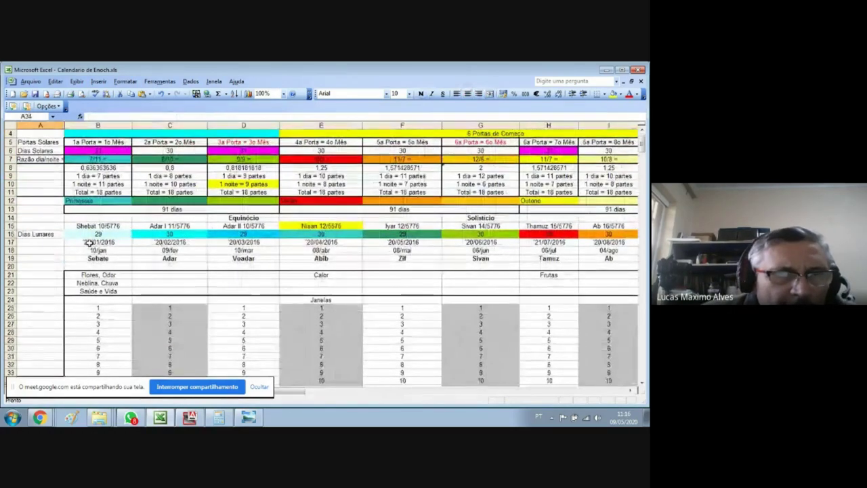
pyautogui.press('Down')
pyautogui.press('Down')
pyautogui.press('Down')
pyautogui.press('Down')
pyautogui.press('Down')
pyautogui.press('Down')
pyautogui.press('Down')
pyautogui.press('Down')
pyautogui.press('Down')
pyautogui.press('Down')
pyautogui.press('Down')
pyautogui.press('Down')
pyautogui.press('Down')
pyautogui.press('Down')
pyautogui.press('Down')
pyautogui.press('Down')
pyautogui.press('Down')
pyautogui.press('Down')
pyautogui.press('Down')
pyautogui.press('Down')
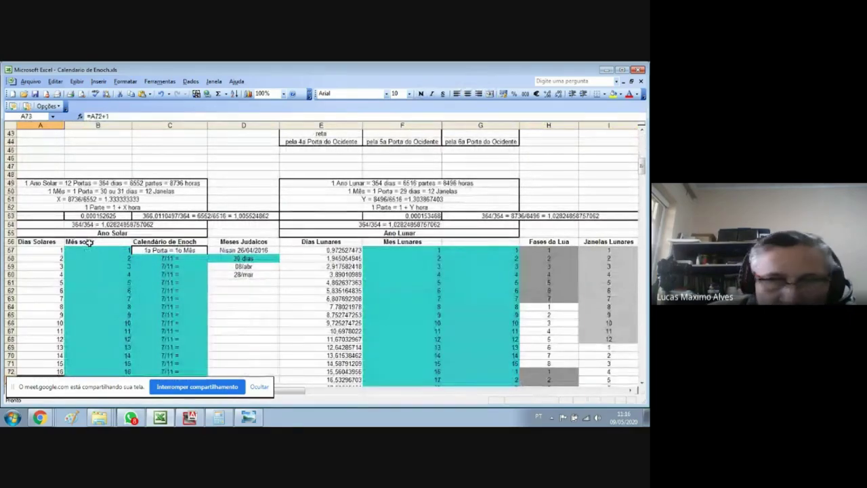
pyautogui.press('Down')
pyautogui.press('Down')
pyautogui.press('Down')
pyautogui.press('Down')
pyautogui.press('Down')
pyautogui.press('Down')
pyautogui.press('Down')
pyautogui.press('Down')
pyautogui.press('Down')
pyautogui.press('Down')
pyautogui.press('Down')
pyautogui.press('Down')
pyautogui.press('Down')
pyautogui.press('Down')
pyautogui.press('Down')
pyautogui.press('Down')
pyautogui.press('Down')
pyautogui.press('Down')
pyautogui.press('Down')
pyautogui.press('Down')
# Go back up to A11 and review the row of total parts across the months, ending on A11 again.
pyautogui.press('pageup')
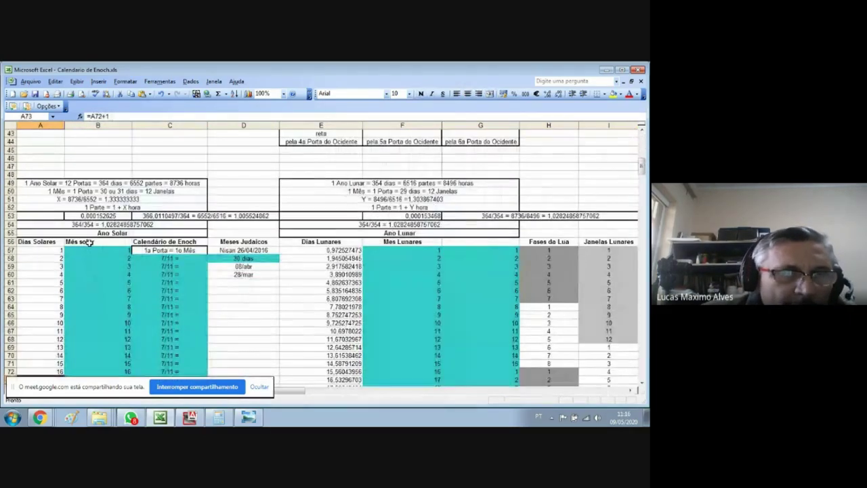
pyautogui.press('pageup')
pyautogui.press('pageup')
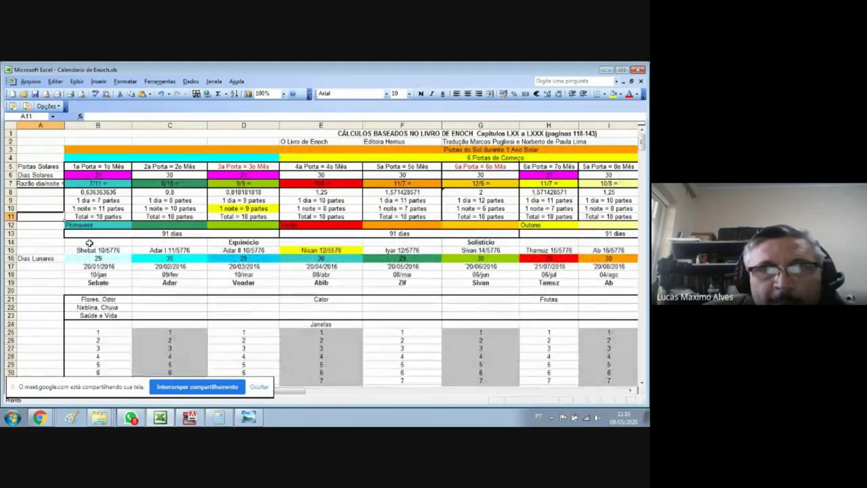
pyautogui.press('Right')
pyautogui.press('Right')
pyautogui.press('Right')
pyautogui.press('Right')
pyautogui.press('Right')
pyautogui.press('Right')
pyautogui.press('Right')
pyautogui.press('Right')
pyautogui.press('Right')
pyautogui.press('Right')
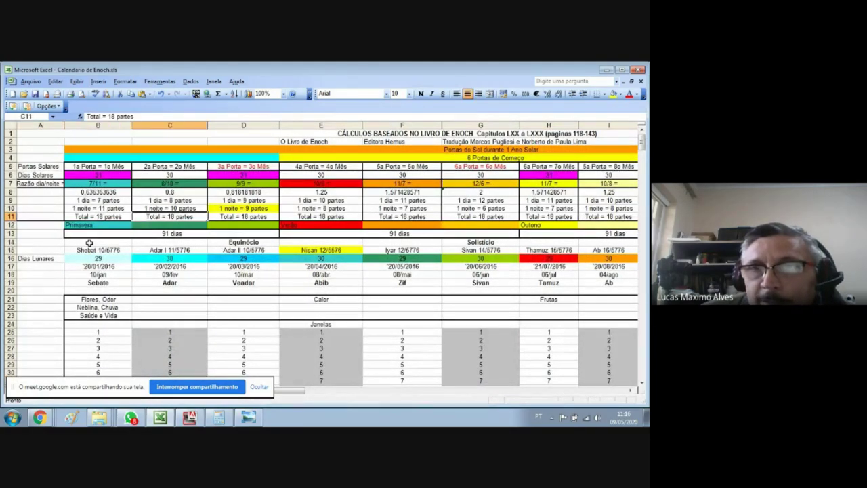
pyautogui.press('Right')
pyautogui.press('Right')
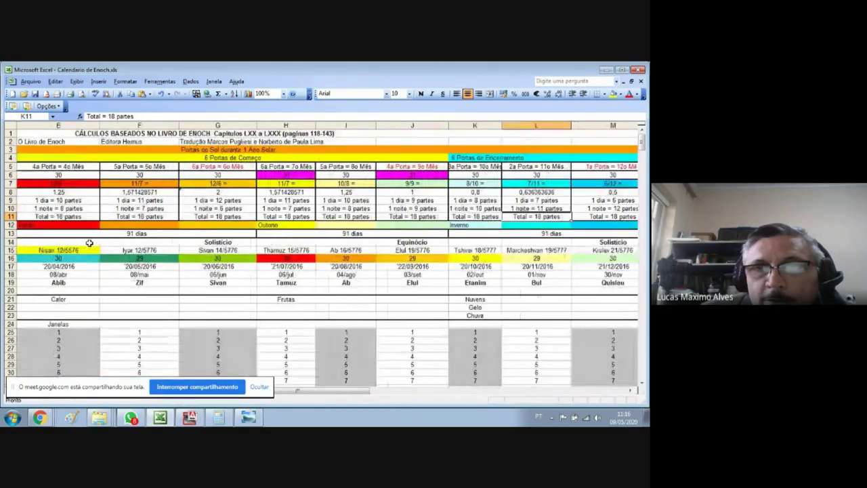
pyautogui.press('Home')
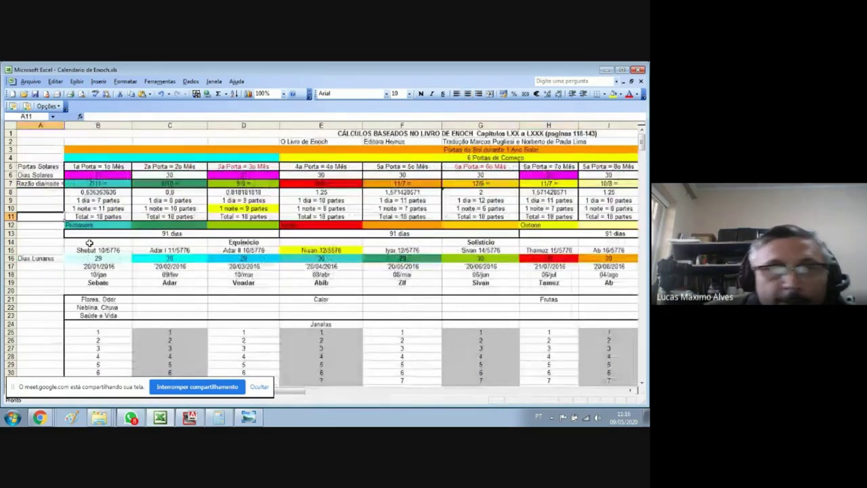
# Examine the daily Ano Solar and Ano Lunar table below the calendar, going down the Dias Solares column to A85.
pyautogui.press('pagedown')
pyautogui.press('Down')
pyautogui.press('Down')
pyautogui.press('Down')
pyautogui.press('Down')
pyautogui.press('Down')
pyautogui.press('Down')
pyautogui.press('Down')
pyautogui.press('Down')
pyautogui.press('Down')
pyautogui.press('Down')
pyautogui.press('Down')
pyautogui.press('Down')
pyautogui.press('Down')
pyautogui.press('Down')
pyautogui.press('Down')
pyautogui.press('Down')
pyautogui.press('Down')
pyautogui.press('Down')
pyautogui.press('Down')
pyautogui.press('Down')
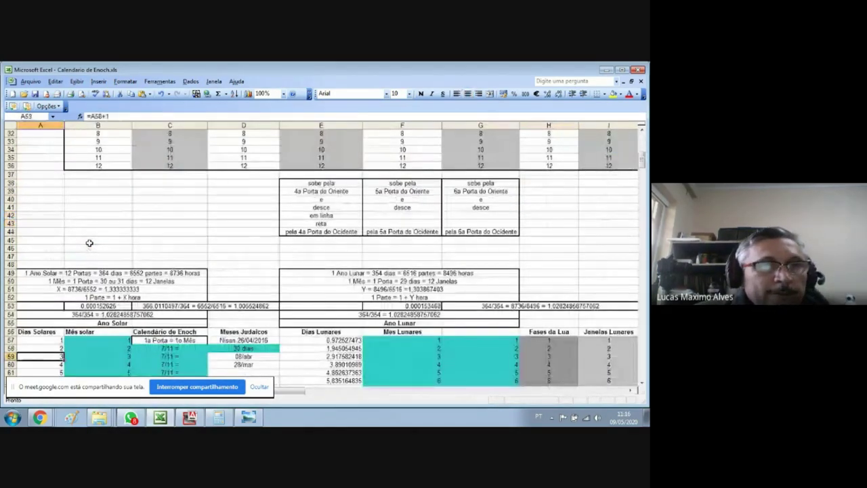
pyautogui.press('Down')
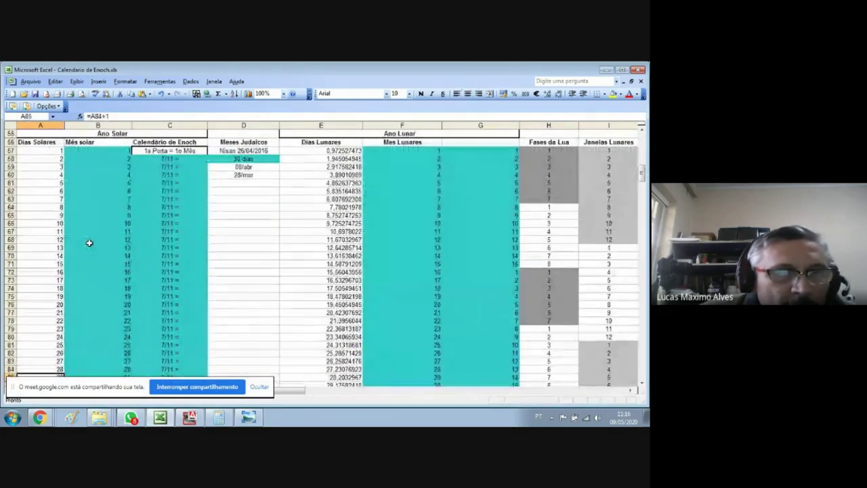
# Look back up the Dias Solares list to its first day in A57.
pyautogui.press('Up')
pyautogui.press('Up')
pyautogui.press('Up')
pyautogui.press('Up')
pyautogui.press('Up')
pyautogui.press('Up')
pyautogui.press('Up')
pyautogui.press('Up')
pyautogui.press('Up')
pyautogui.press('Up')
pyautogui.press('Up')
pyautogui.press('Up')
pyautogui.press('Up')
pyautogui.press('Up')
pyautogui.press('Up')
pyautogui.press('Up')
pyautogui.press('Up')
pyautogui.press('Up')
pyautogui.press('Up')
pyautogui.press('Up')
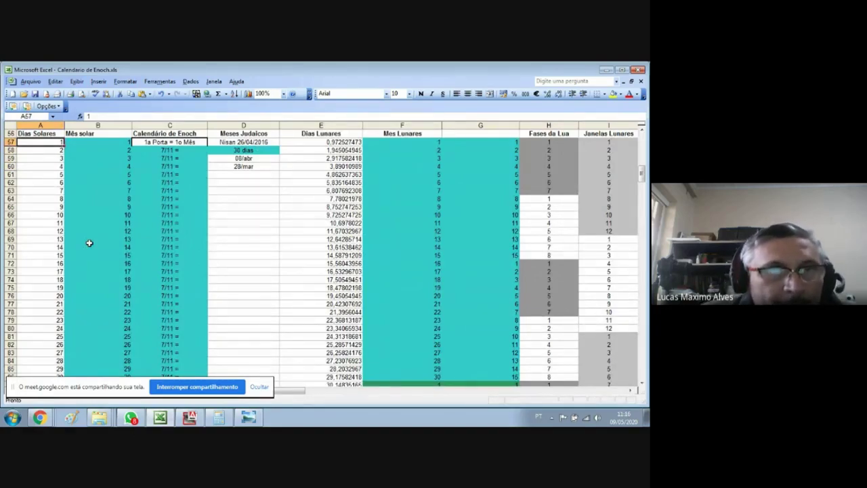
# Examine the Dias Solares column from A57 through the first month and into the 2a Porta month, down to A94.
pyautogui.press('Down')
pyautogui.press('Down')
pyautogui.press('Down')
pyautogui.press('Down')
pyautogui.press('Down')
pyautogui.press('Down')
pyautogui.press('Down')
pyautogui.press('Down')
pyautogui.press('Down')
pyautogui.press('Down')
pyautogui.press('Down')
pyautogui.press('Down')
pyautogui.press('Down')
pyautogui.press('Down')
pyautogui.press('Down')
pyautogui.press('Down')
pyautogui.press('Down')
pyautogui.press('Down')
pyautogui.press('Down')
pyautogui.press('Down')
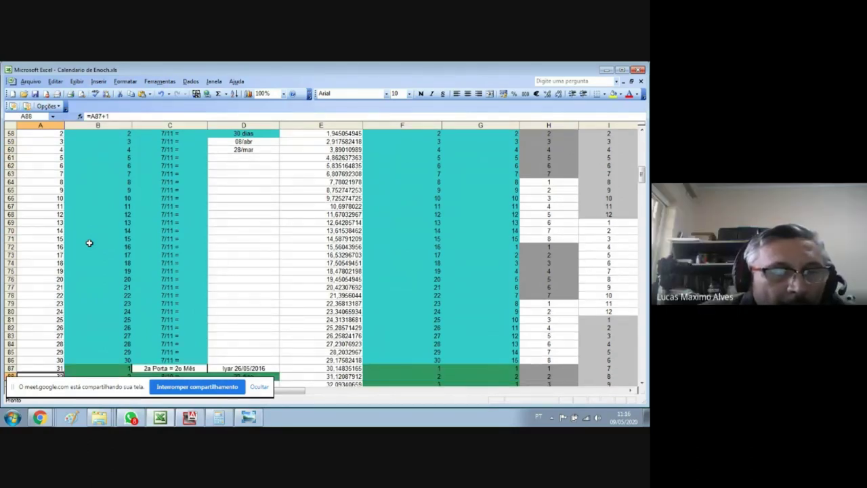
pyautogui.press('Down')
pyautogui.press('Down')
pyautogui.press('Down')
pyautogui.press('Down')
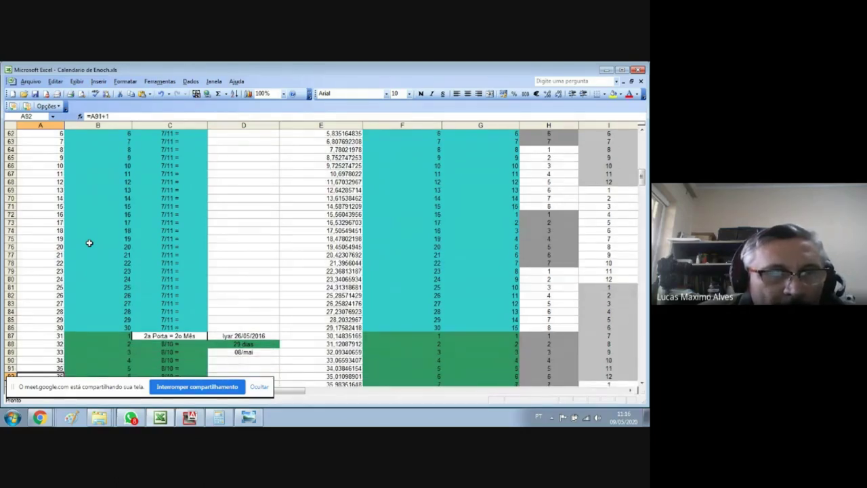
pyautogui.press('Down')
pyautogui.press('Down')
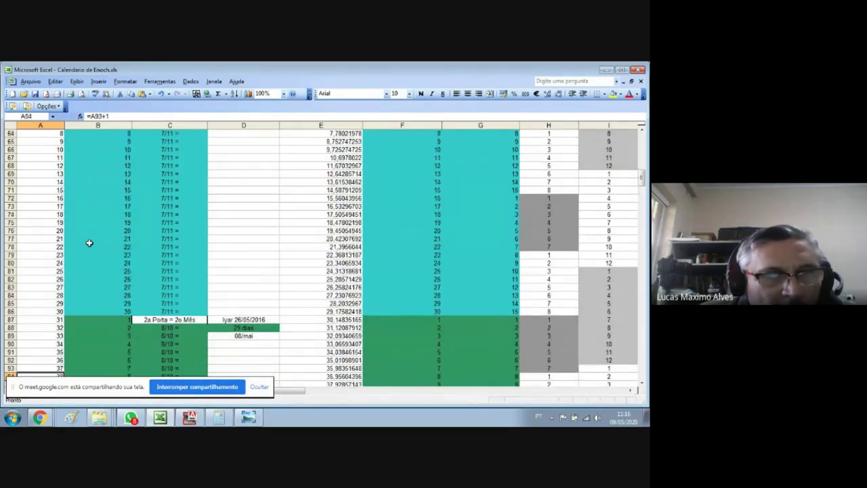
# Follow the Mês solar column from the start of the 2a Porta month in B87 through the 3a Porta month to B145.
pyautogui.click(120, 321)
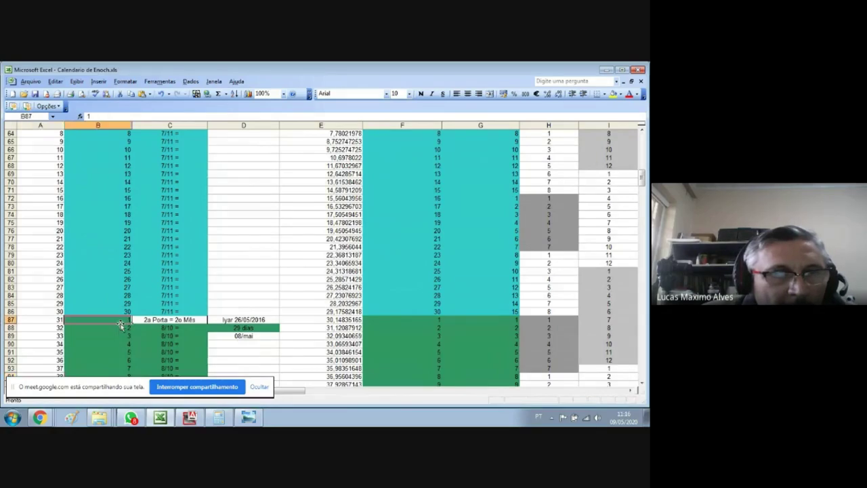
pyautogui.press('Down')
pyautogui.press('Down')
pyautogui.press('Down')
pyautogui.press('Down')
pyautogui.press('Down')
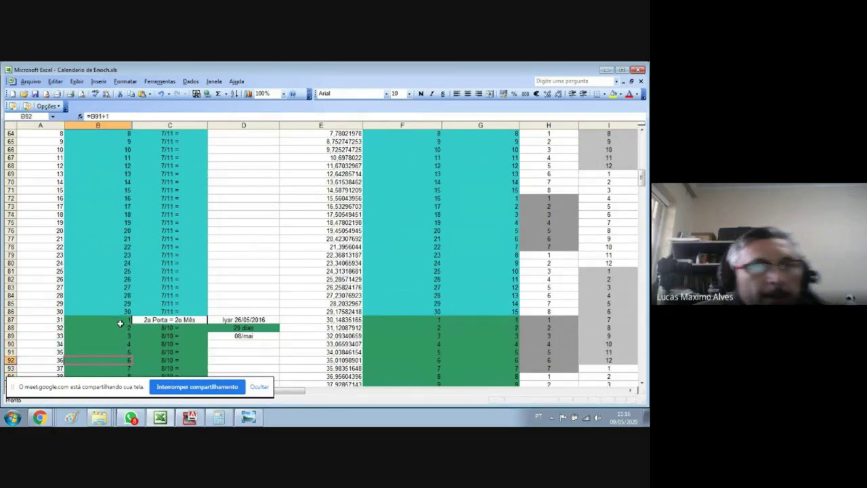
pyautogui.press('Down')
pyautogui.press('Down')
pyautogui.press('Down')
pyautogui.press('Down')
pyautogui.press('Down')
pyautogui.press('Down')
pyautogui.press('Down')
pyautogui.press('Down')
pyautogui.press('Down')
pyautogui.press('Down')
pyautogui.press('Down')
pyautogui.press('Down')
pyautogui.press('Down')
pyautogui.press('Down')
pyautogui.press('Down')
pyautogui.press('Down')
pyautogui.press('Down')
pyautogui.press('Down')
pyautogui.press('Down')
pyautogui.press('Down')
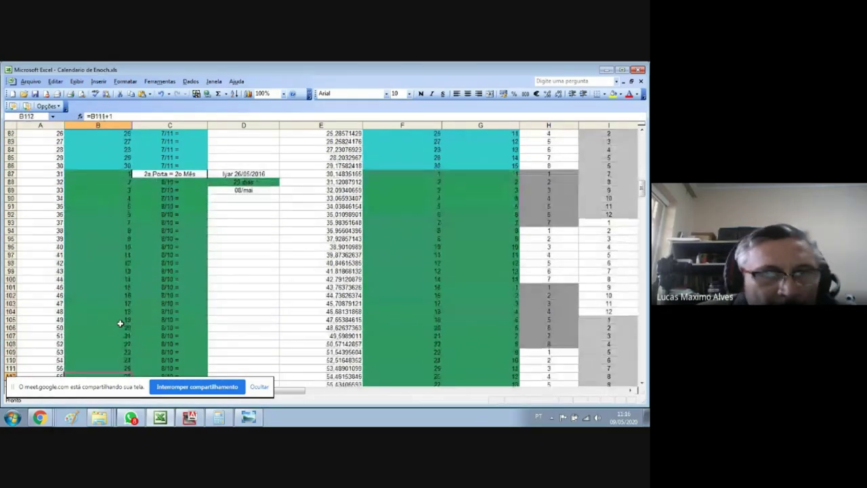
pyautogui.press('Down')
pyautogui.press('Down')
pyautogui.press('Down')
pyautogui.press('Down')
pyautogui.press('Down')
pyautogui.press('Down')
pyautogui.press('Down')
pyautogui.press('Down')
pyautogui.press('Down')
pyautogui.press('Down')
pyautogui.press('Down')
pyautogui.press('Down')
pyautogui.press('Down')
pyautogui.press('Down')
pyautogui.press('Down')
pyautogui.press('Down')
pyautogui.press('Down')
pyautogui.press('Down')
pyautogui.press('Down')
pyautogui.press('Down')
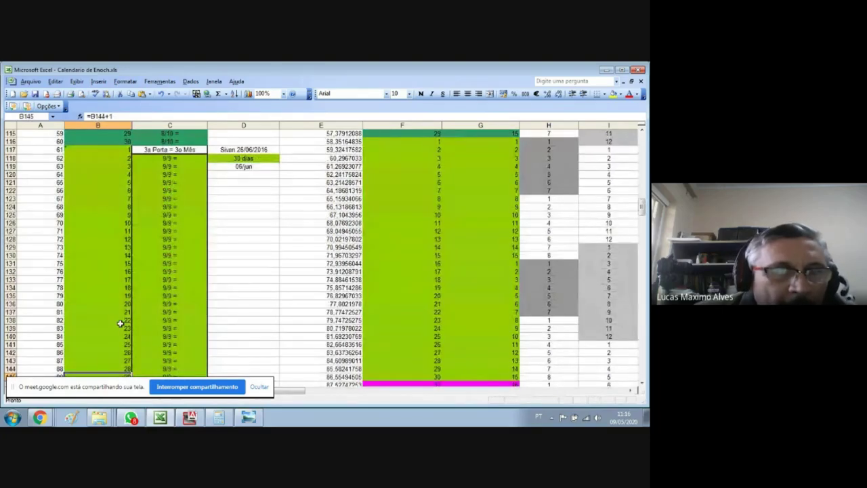
# Switch back to the Dias Solares column and follow it through the 4a Porta = 4o Mês block to A177.
pyautogui.press('Left')
pyautogui.press('Down')
pyautogui.press('Down')
pyautogui.press('Down')
pyautogui.press('Down')
pyautogui.press('Down')
pyautogui.press('Down')
pyautogui.press('Down')
pyautogui.press('Down')
pyautogui.press('Down')
pyautogui.press('Down')
pyautogui.press('Down')
pyautogui.press('Down')
pyautogui.press('Down')
pyautogui.press('Down')
pyautogui.press('Down')
pyautogui.press('Down')
pyautogui.press('Down')
pyautogui.press('Down')
pyautogui.press('Down')
pyautogui.press('Down')
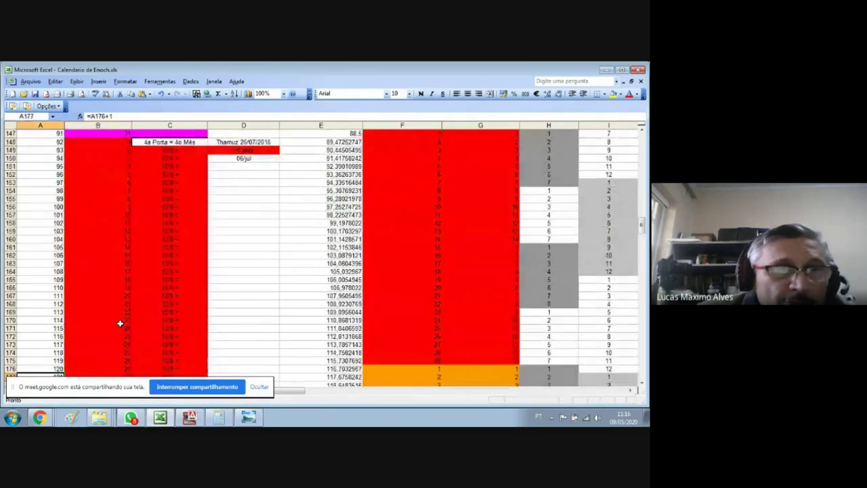
# Look through the remaining months of the daily table, ending on the last solar day in A420.
pyautogui.press('pagedown')
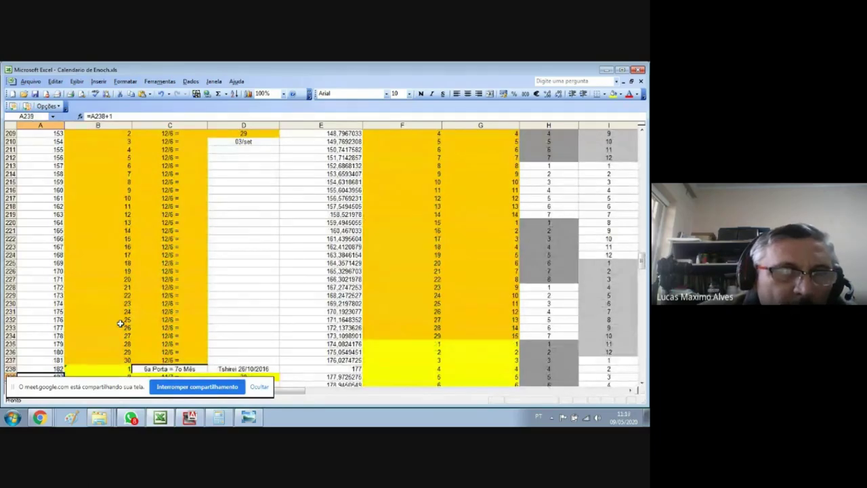
pyautogui.press('pagedown')
pyautogui.press('pagedown')
pyautogui.press('pagedown')
pyautogui.press('pagedown')
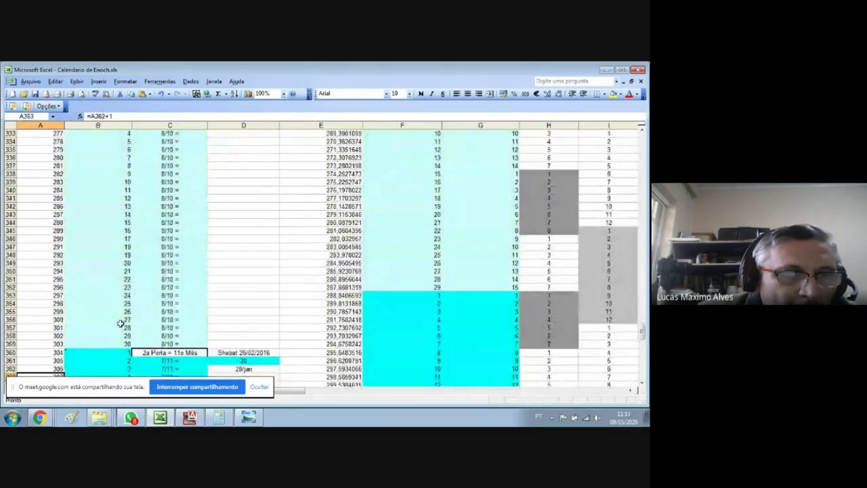
pyautogui.press('pagedown')
pyautogui.press('Down')
pyautogui.press('Down')
pyautogui.press('Down')
pyautogui.press('Down')
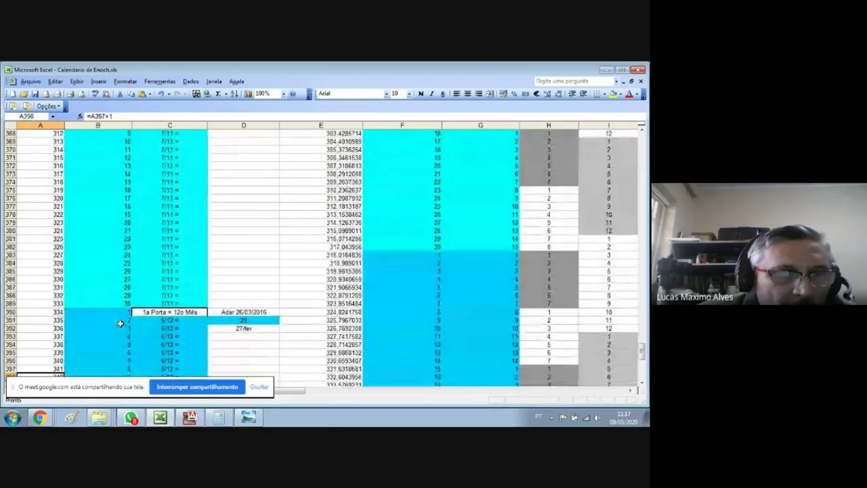
pyautogui.press('pagedown')
pyautogui.press('Up')
pyautogui.press('Up')
pyautogui.press('Up')
pyautogui.press('Up')
pyautogui.press('Up')
pyautogui.press('Up')
pyautogui.press('Up')
pyautogui.press('Up')
pyautogui.press('Up')
pyautogui.press('Up')
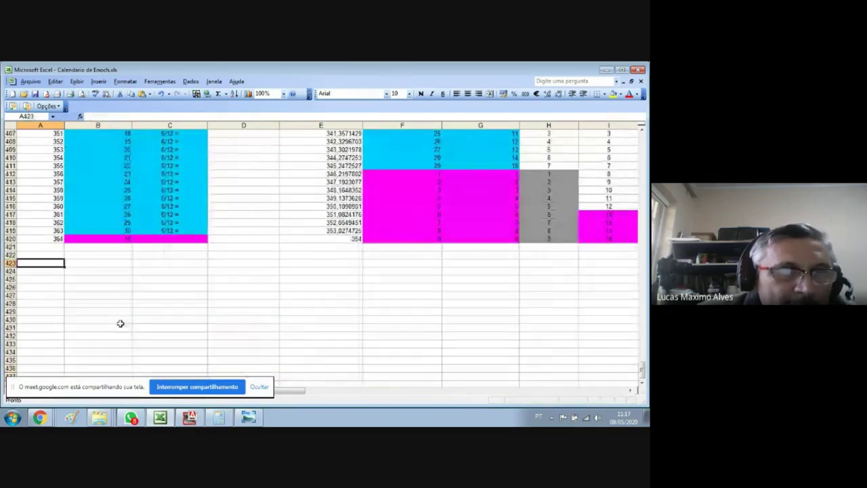
pyautogui.press('Up')
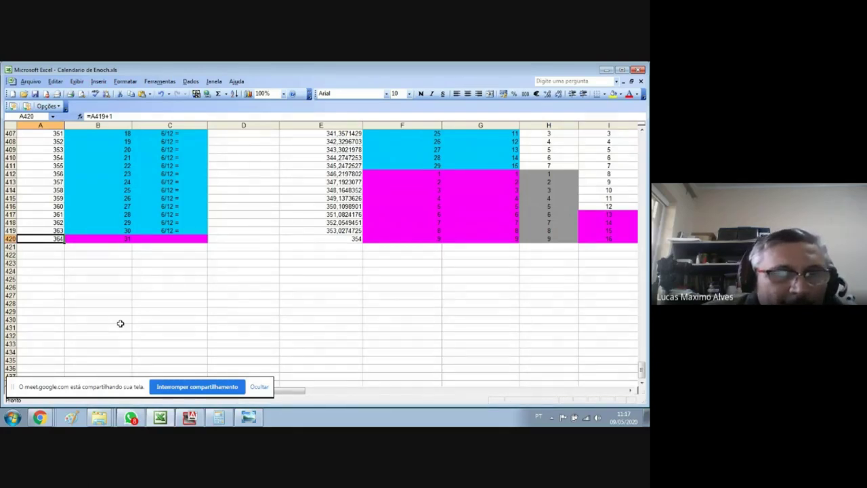
# Go back up through the daily table to the first solar day in A57, with the Ano Solar and Ano Lunar formulas in view.
pyautogui.press('pageup')
pyautogui.press('pageup')
pyautogui.press('pageup')
pyautogui.press('pageup')
pyautogui.press('pageup')
pyautogui.press('pageup')
pyautogui.press('pageup')
pyautogui.press('pageup')
pyautogui.press('pageup')
pyautogui.press('pageup')
pyautogui.press('pageup')
pyautogui.press('pageup')
pyautogui.press('pageup')
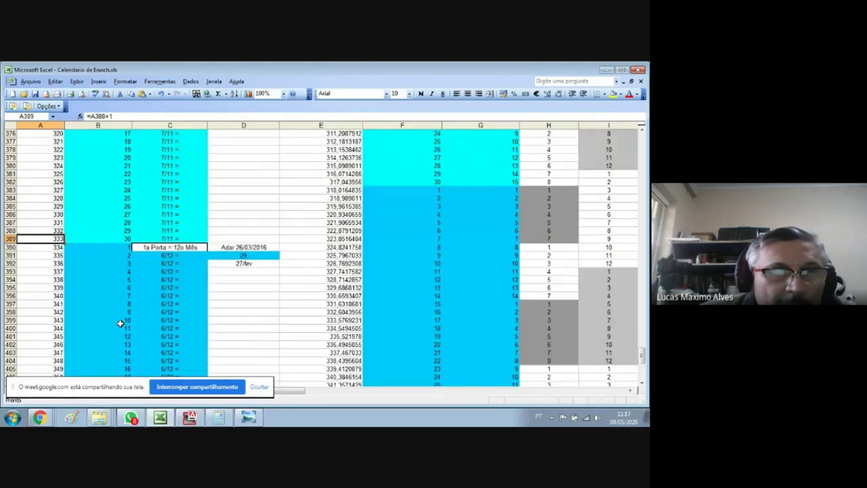
pyautogui.press('Down')
pyautogui.press('Down')
pyautogui.press('Down')
pyautogui.press('Down')
pyautogui.press('Down')
pyautogui.press('Down')
pyautogui.press('Down')
pyautogui.press('Down')
pyautogui.press('Down')
pyautogui.press('Down')
pyautogui.press('Down')
pyautogui.press('Down')
pyautogui.press('Down')
pyautogui.press('Down')
pyautogui.press('Down')
pyautogui.press('Down')
pyautogui.press('Down')
pyautogui.press('Down')
pyautogui.press('Down')
pyautogui.press('Down')
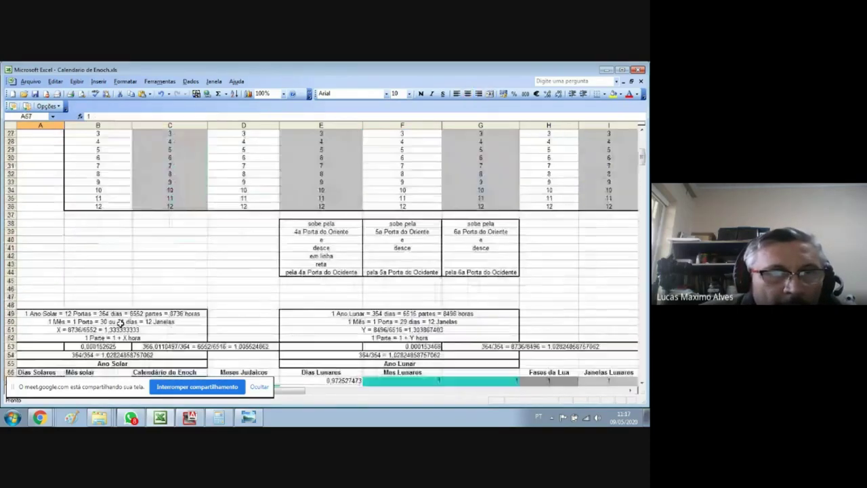
# Return to the first row of the daily table and go across it to the Dias Lunares formula in E57.
pyautogui.press('Up')
pyautogui.press('Up')
pyautogui.press('Up')
pyautogui.press('Up')
pyautogui.press('Up')
pyautogui.press('Up')
pyautogui.press('Up')
pyautogui.press('Up')
pyautogui.press('Up')
pyautogui.press('Up')
pyautogui.press('Up')
pyautogui.press('Up')
pyautogui.press('Up')
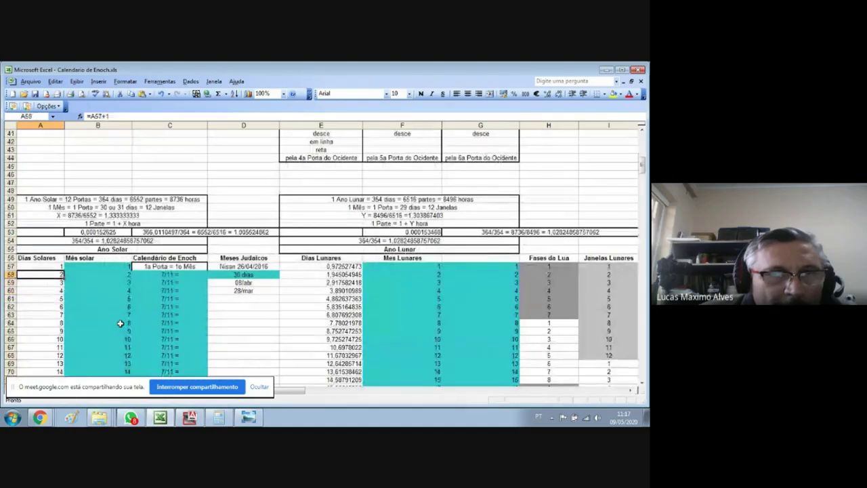
pyautogui.press('Right')
pyautogui.press('Right')
pyautogui.press('Right')
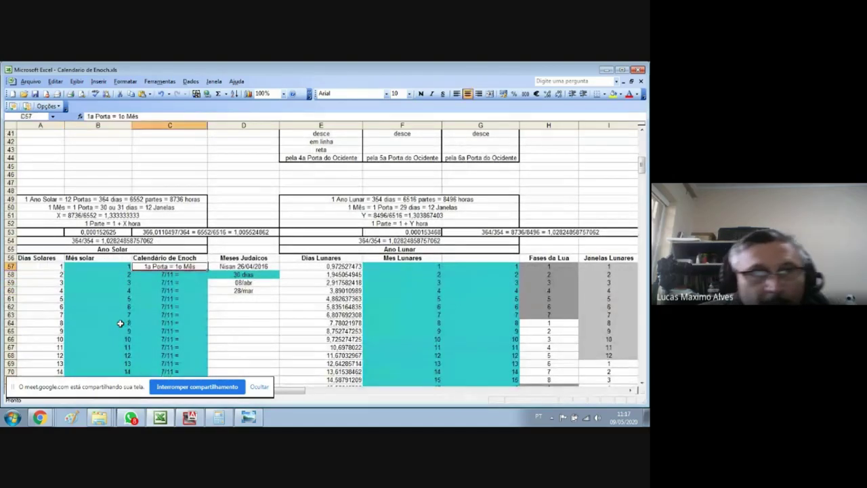
pyautogui.press('Right')
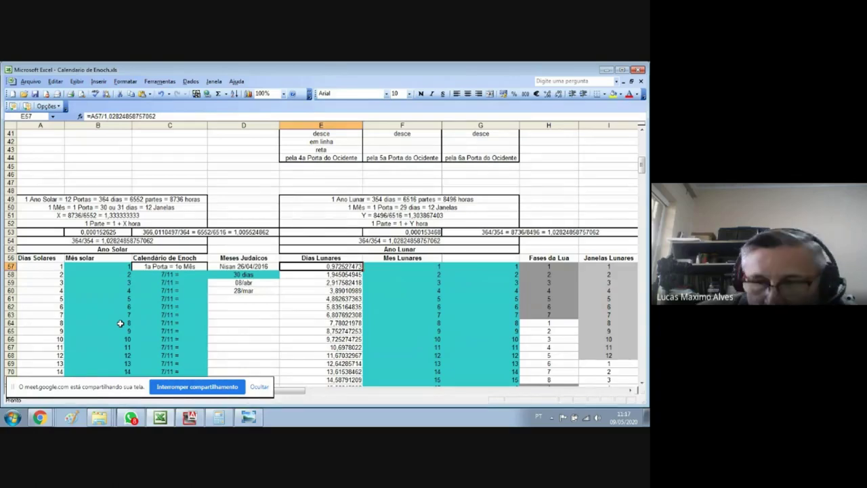
# Go back to the solar gates table and follow its row labels from Portas Solares past Dias Lunares to A17.
pyautogui.press('pageup')
pyautogui.scroll(3, 120, 323)
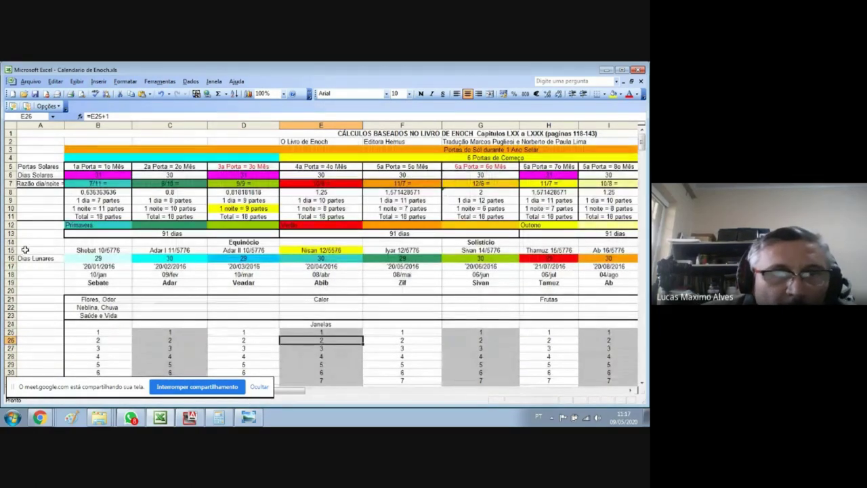
pyautogui.click(42, 169)
pyautogui.press('Down')
pyautogui.press('Down')
pyautogui.press('Down')
pyautogui.press('Down')
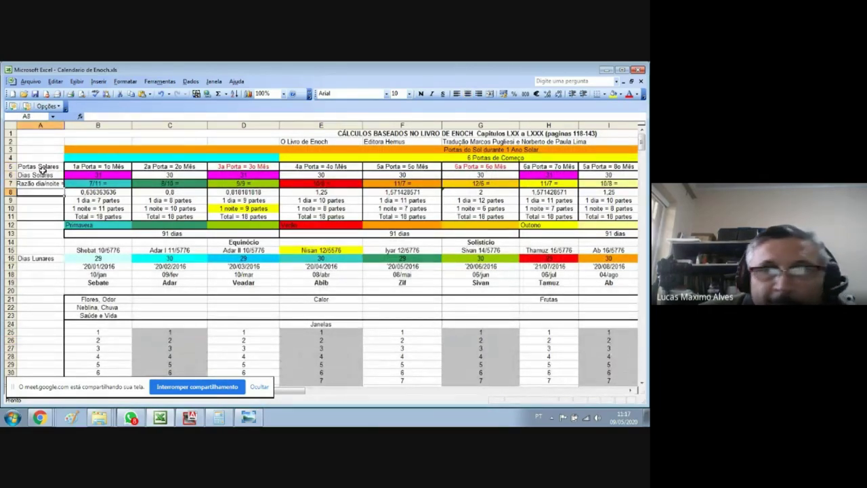
pyautogui.press('Down')
pyautogui.press('Down')
pyautogui.press('Down')
pyautogui.press('Down')
pyautogui.press('Down')
pyautogui.press('Down')
pyautogui.press('Down')
pyautogui.press('Down')
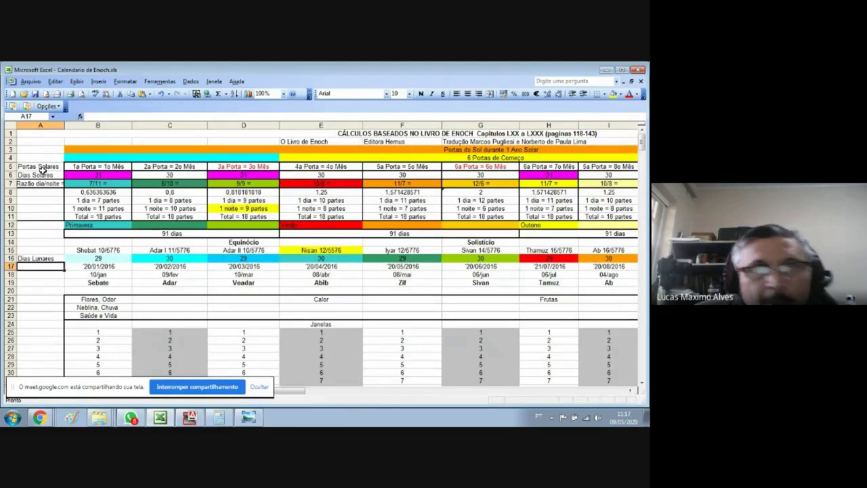
# Look across row 17 with the 2016 dates of the months and return to column A.
pyautogui.press('Right')
pyautogui.press('Right')
pyautogui.press('Right')
pyautogui.press('Right')
pyautogui.press('Right')
pyautogui.press('Right')
pyautogui.press('Right')
pyautogui.press('Right')
pyautogui.press('Right')
pyautogui.press('Right')
pyautogui.press('Right')
pyautogui.press('Right')
pyautogui.press('Home')
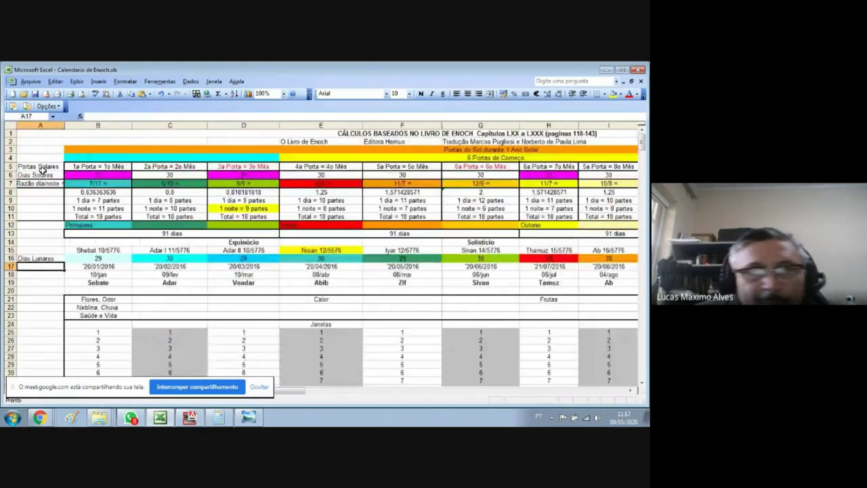
# Look down through the Janelas block to the year formulas, ending on the first Dias Lunares value in E57.
pyautogui.press('Down')
pyautogui.press('Down')
pyautogui.press('Down')
pyautogui.press('Down')
pyautogui.press('Down')
pyautogui.press('Down')
pyautogui.press('Down')
pyautogui.press('Down')
pyautogui.press('Down')
pyautogui.press('Down')
pyautogui.press('Down')
pyautogui.press('Down')
pyautogui.press('Down')
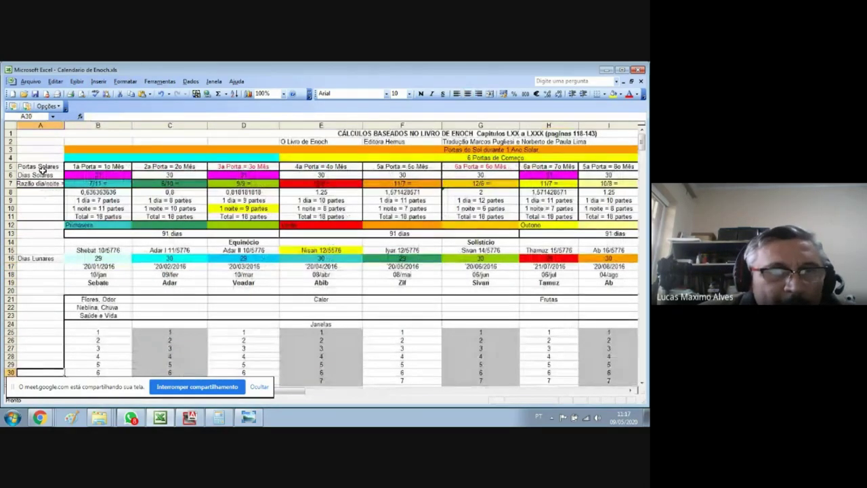
pyautogui.press('Down')
pyautogui.press('Down')
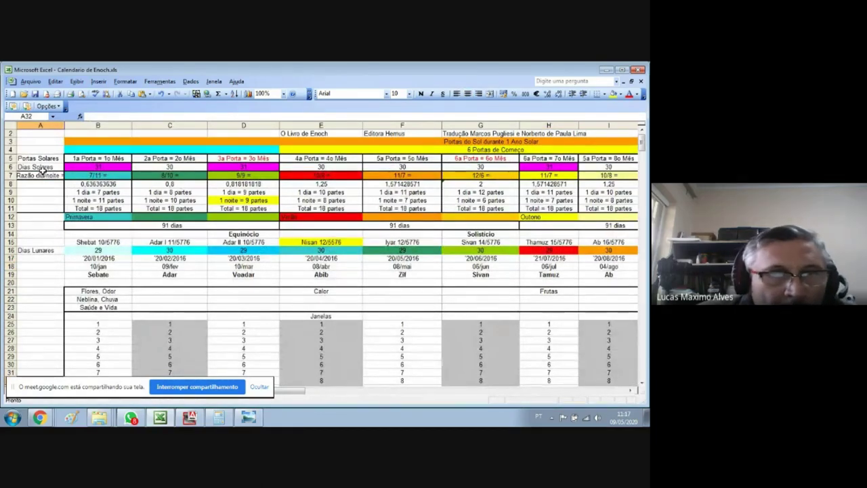
pyautogui.press('Down')
pyautogui.press('Down')
pyautogui.press('Right')
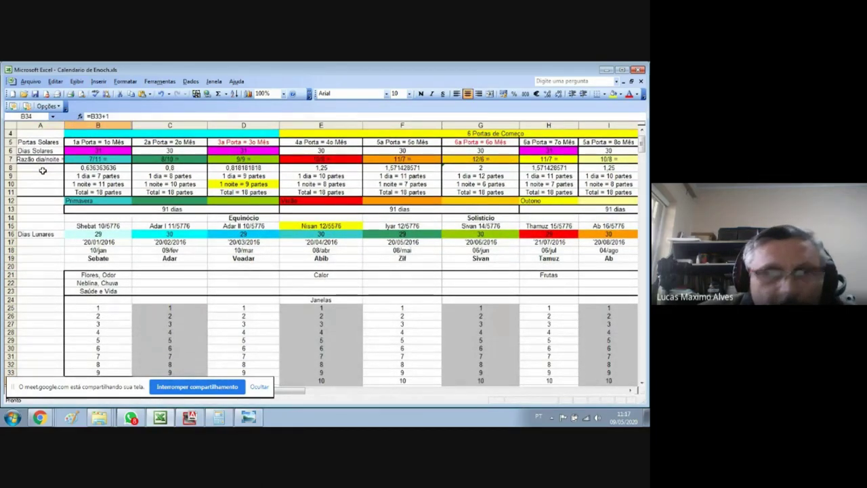
pyautogui.press('pagedown')
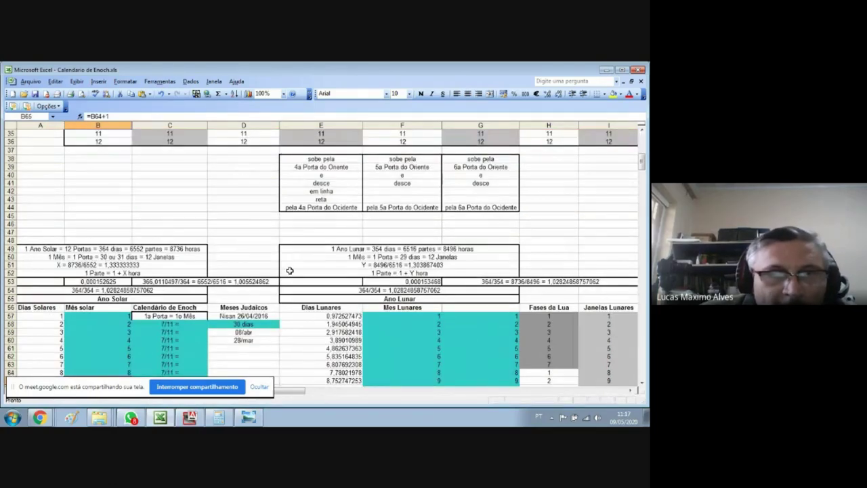
pyautogui.click(327, 317)
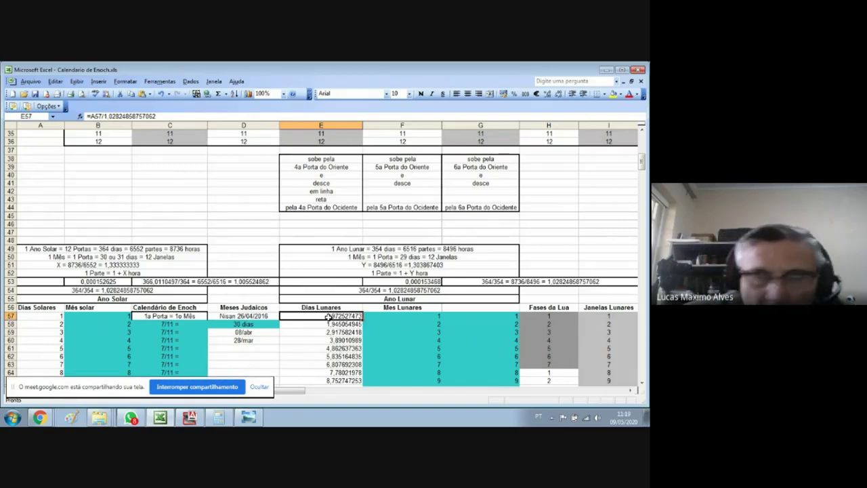
pyautogui.press('Home')
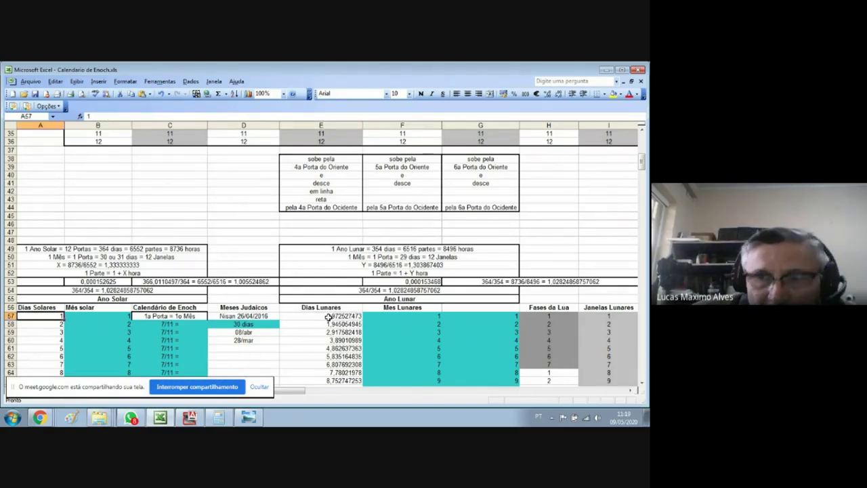
pyautogui.press('pageup')
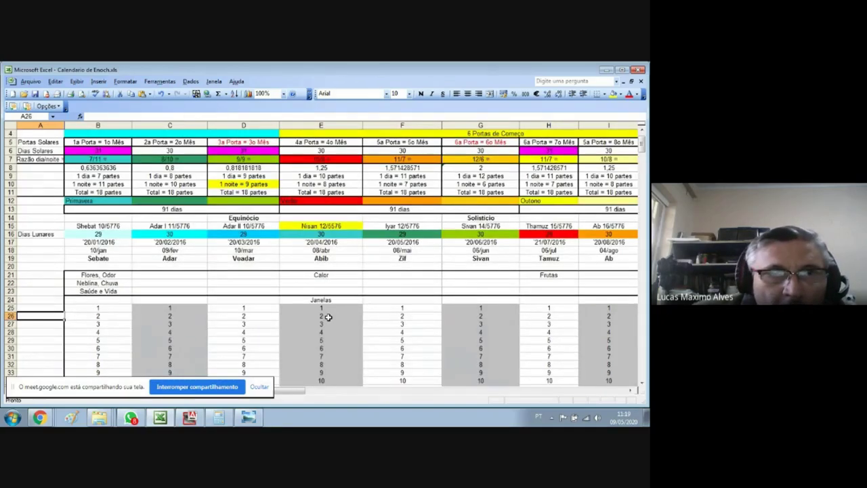
pyautogui.press('Down')
pyautogui.press('Down')
pyautogui.press('Down')
pyautogui.press('Down')
pyautogui.press('Down')
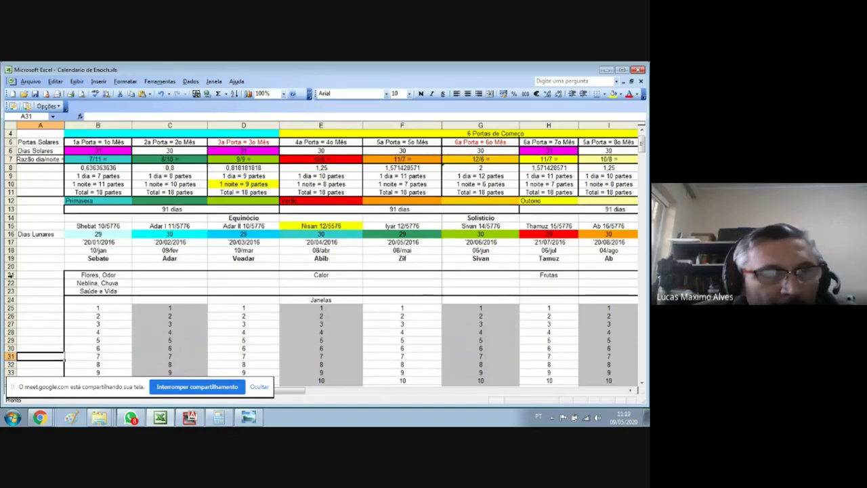
pyautogui.moveTo(11, 266); pyautogui.dragTo(13, 351)
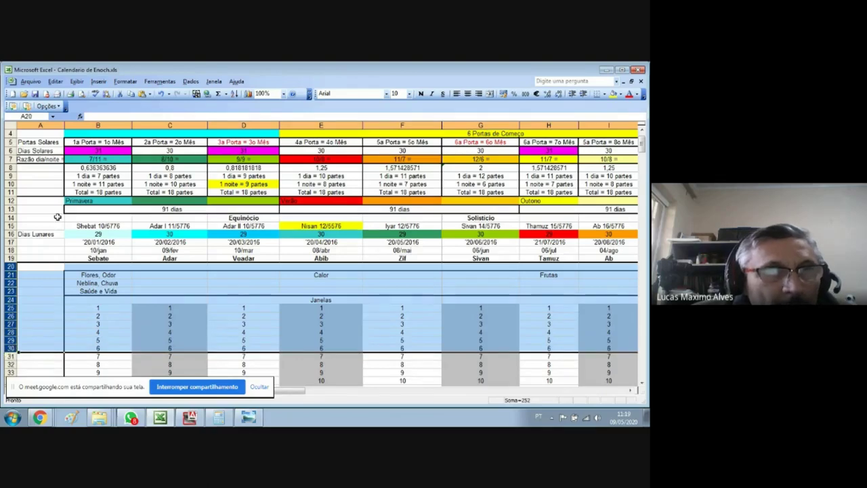
pyautogui.click(98, 82)
pyautogui.click(112, 95)
pyautogui.click(95, 289)
pyautogui.hotkey('ctrl', 's')
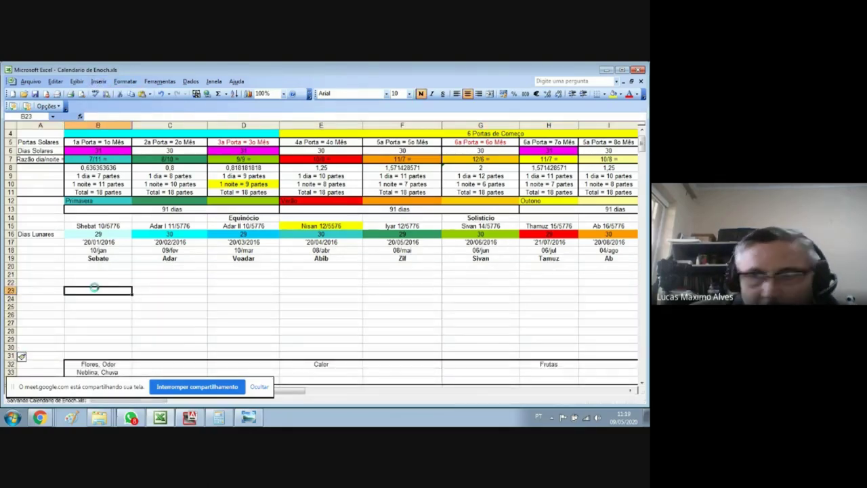
# Look through the Janelas block, the Porta descriptions and the year formulas down to A78 in the daily table.
pyautogui.press('Left')
pyautogui.press('pagedown')
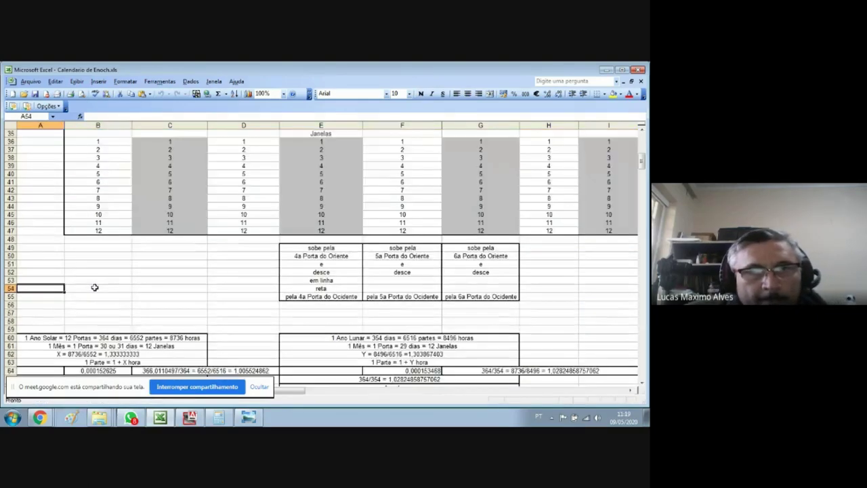
pyautogui.press('Down')
pyautogui.press('Down')
pyautogui.press('Down')
pyautogui.press('Down')
pyautogui.press('Down')
pyautogui.press('Down')
pyautogui.press('Down')
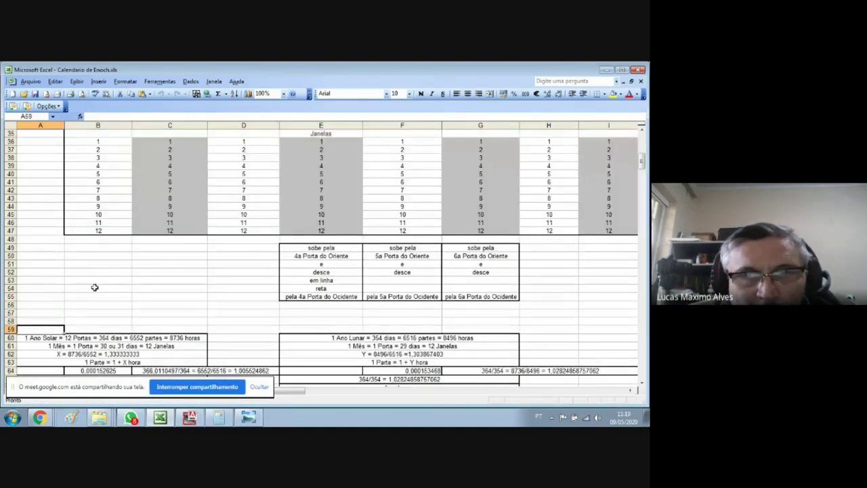
pyautogui.press('Down')
pyautogui.press('Down')
pyautogui.press('Down')
pyautogui.press('Down')
pyautogui.press('Down')
pyautogui.press('Down')
pyautogui.press('Down')
pyautogui.press('Down')
pyautogui.press('Down')
pyautogui.press('Down')
pyautogui.press('Down')
pyautogui.press('Down')
pyautogui.press('Down')
pyautogui.press('Down')
pyautogui.press('Down')
pyautogui.press('Down')
pyautogui.press('Down')
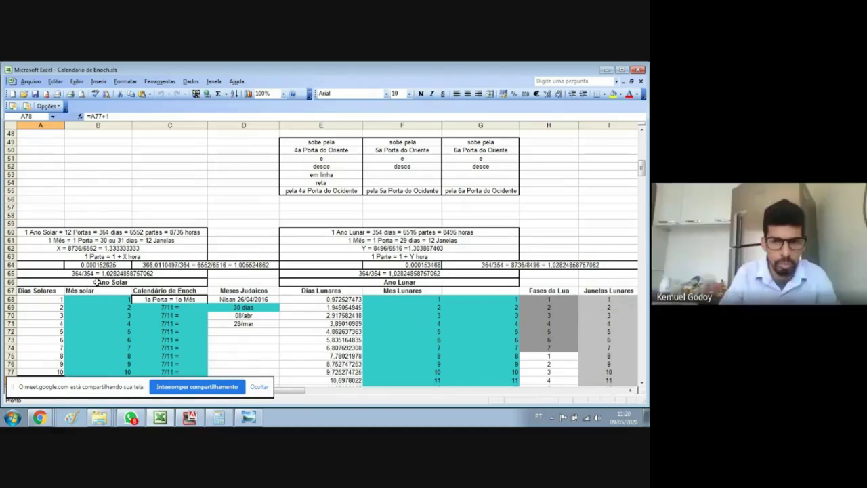
# Examine the Dias Solares column from day 7 into the 2a Porta = 2o Mês block and return to A74.
pyautogui.click(50, 346)
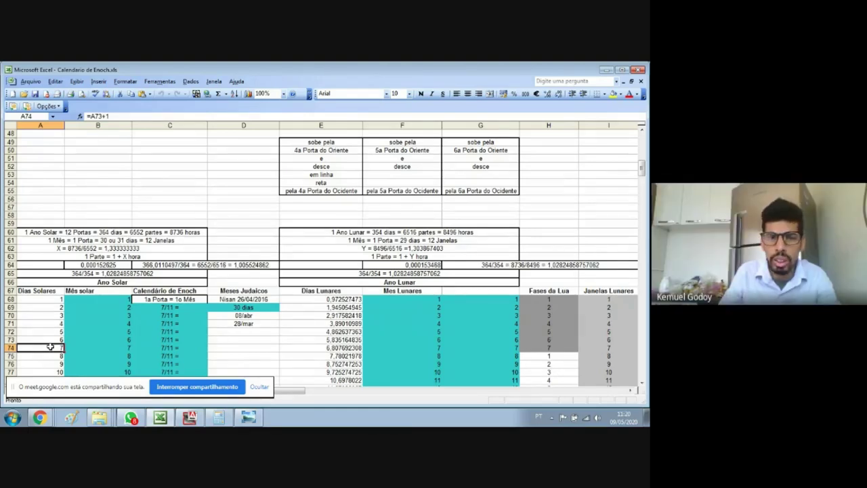
pyautogui.scroll(-10, 50, 346)
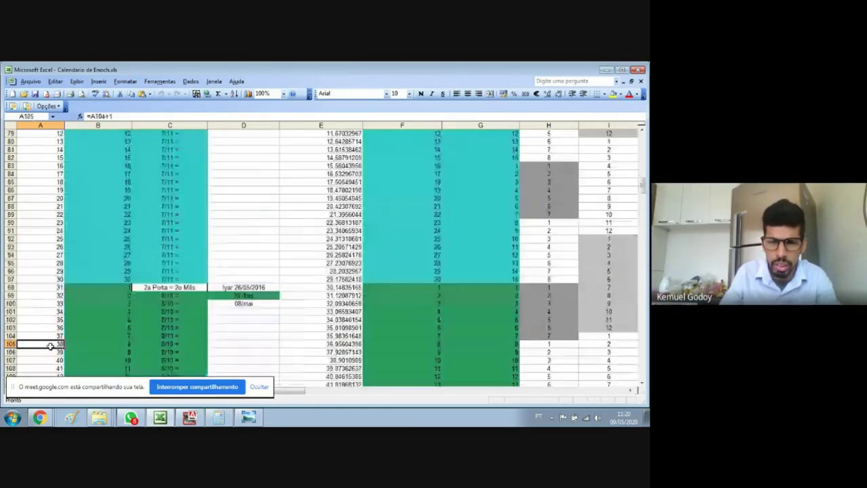
pyautogui.scroll(10, 50, 346)
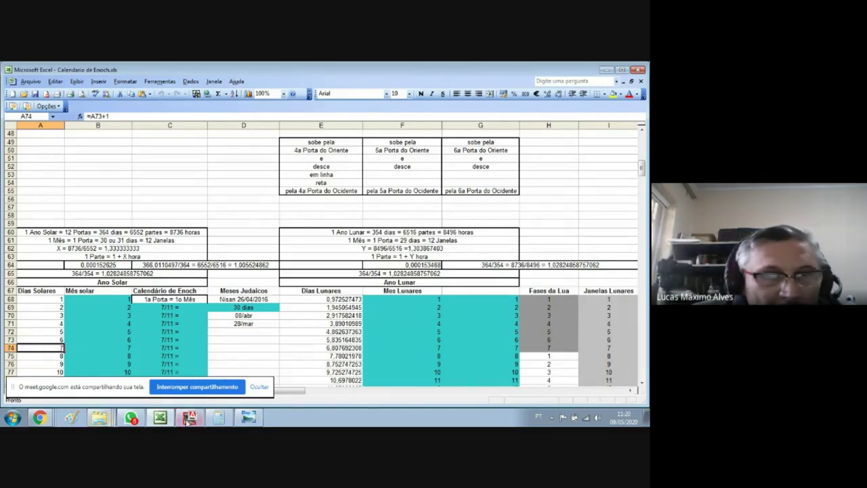
# Switch to the Calculator and multiply 177 by 2.
pyautogui.moveTo(212, 415)
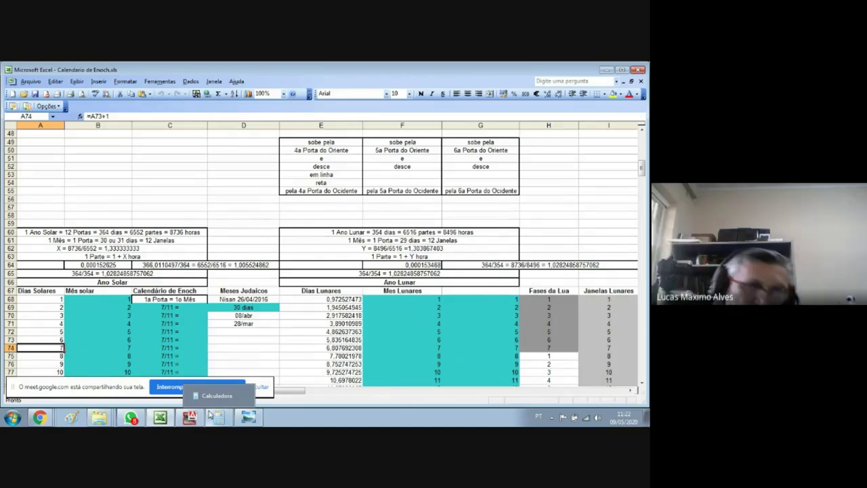
pyautogui.click(217, 395)
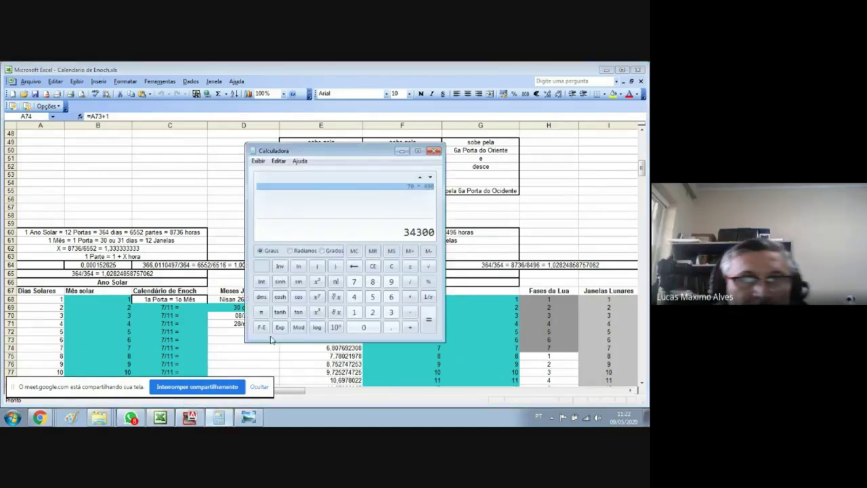
pyautogui.click(354, 310)
pyautogui.doubleClick(354, 281)
pyautogui.click(409, 296)
pyautogui.click(373, 312)
pyautogui.click(429, 327)
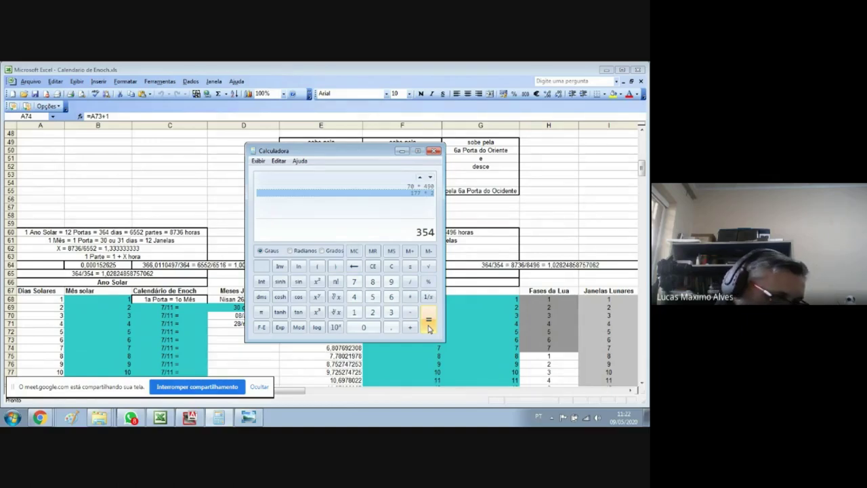
# Switch to the Google Meet call window in Chrome.
pyautogui.click(40, 417)
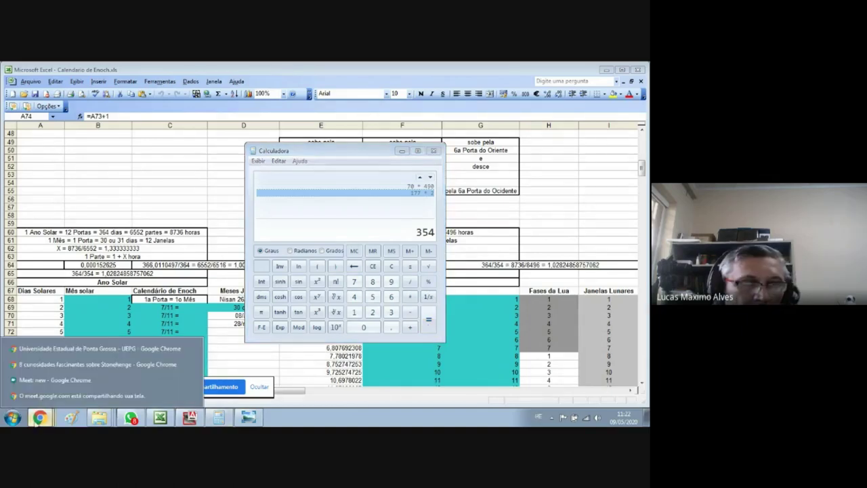
pyautogui.click(49, 383)
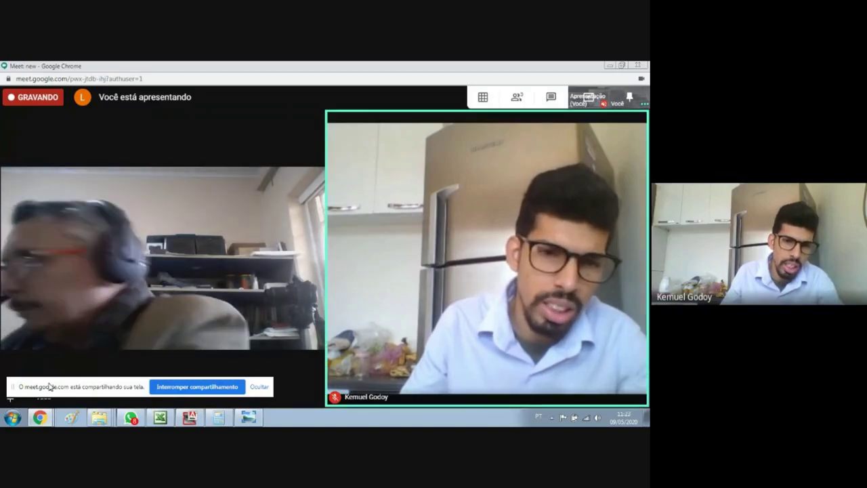
pyautogui.moveTo(1, 353)
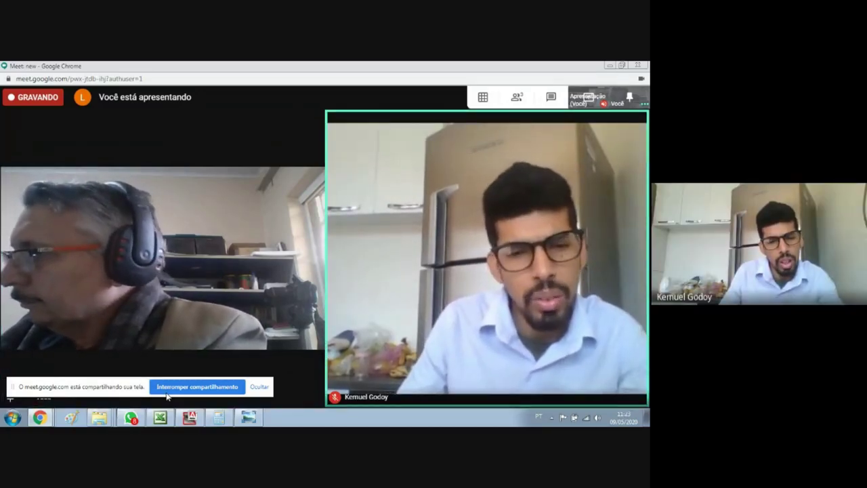
# Switch to the Calculator, multiply 1260 by 18, and clear the display.
pyautogui.click(218, 417)
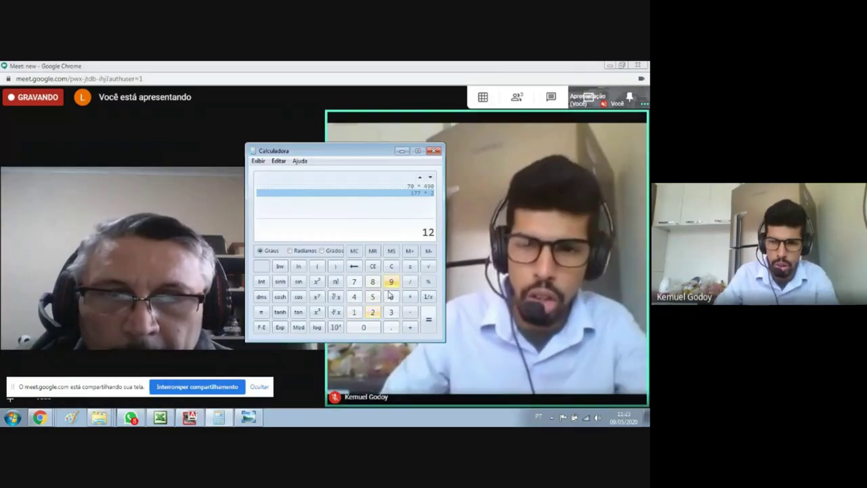
pyautogui.click(372, 329)
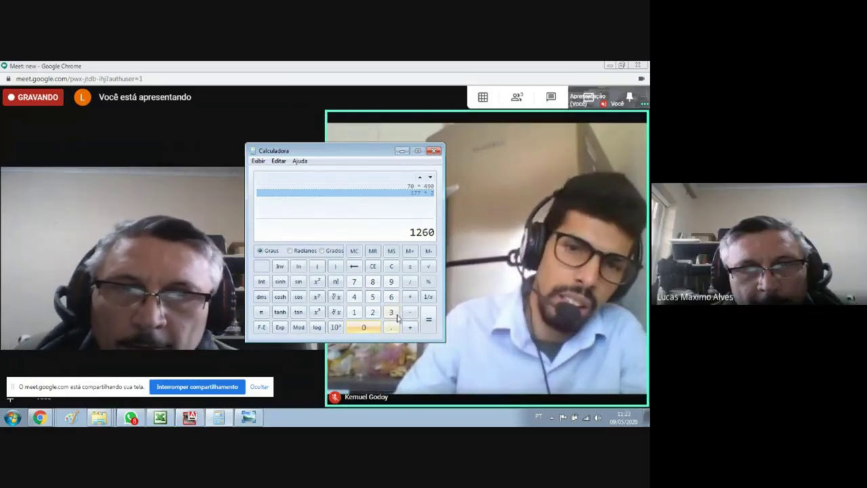
pyautogui.click(409, 297)
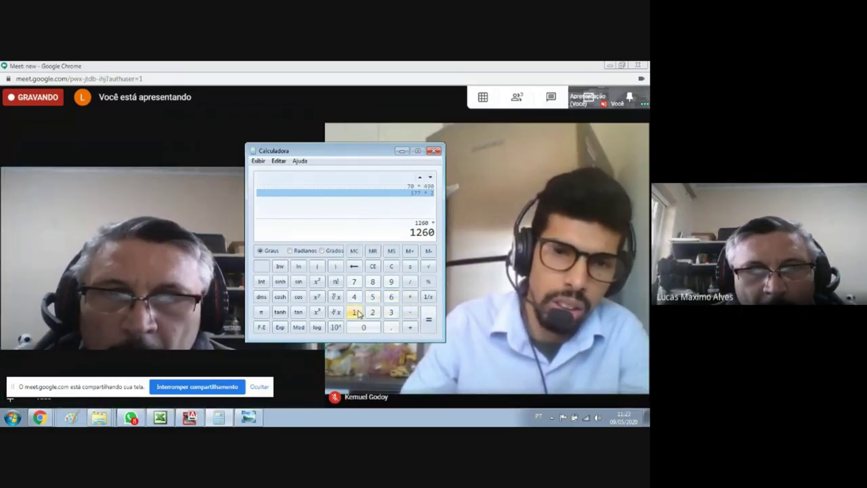
pyautogui.click(358, 312)
pyautogui.click(372, 283)
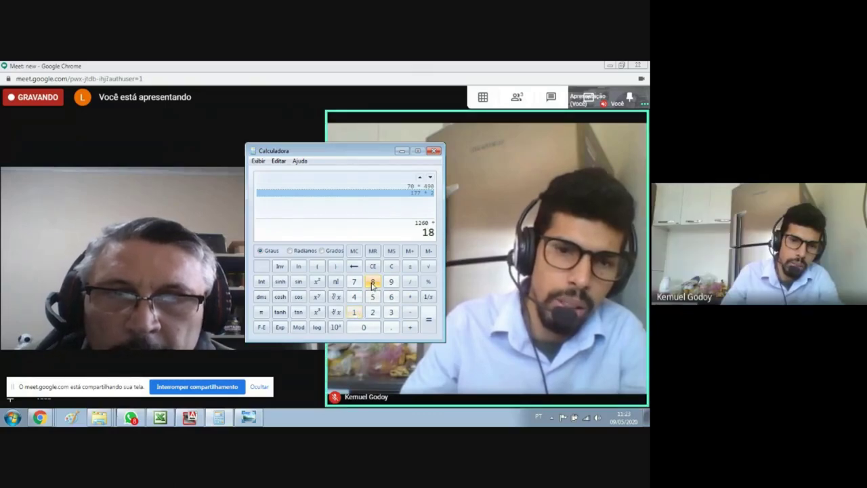
pyautogui.click(427, 319)
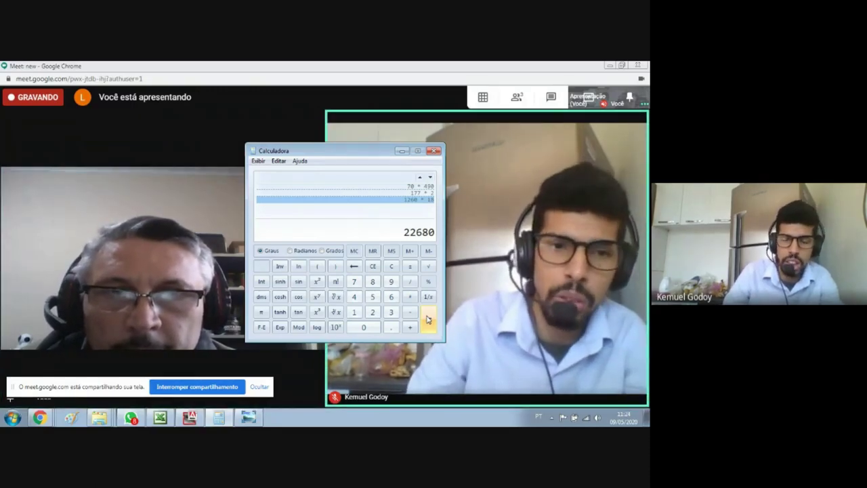
pyautogui.click(372, 266)
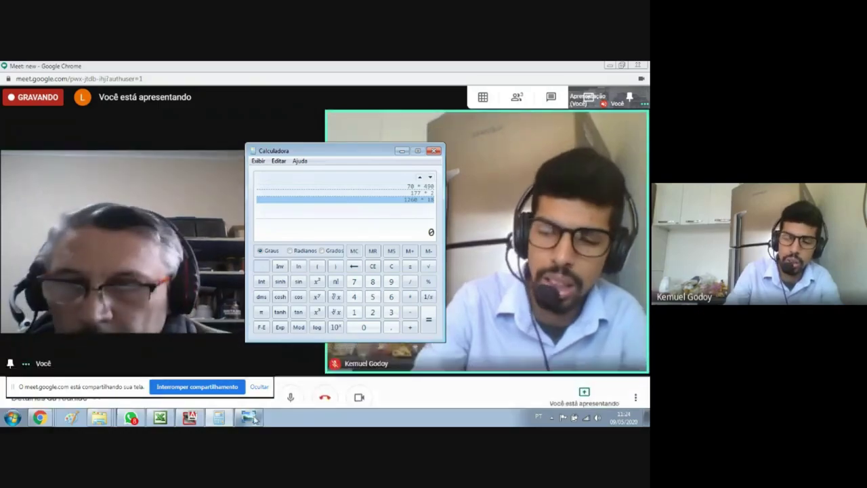
# Switch to the Calendario de Enoch workbook in Excel and follow the Dias Solares column to its last day in A431.
pyautogui.click(161, 418)
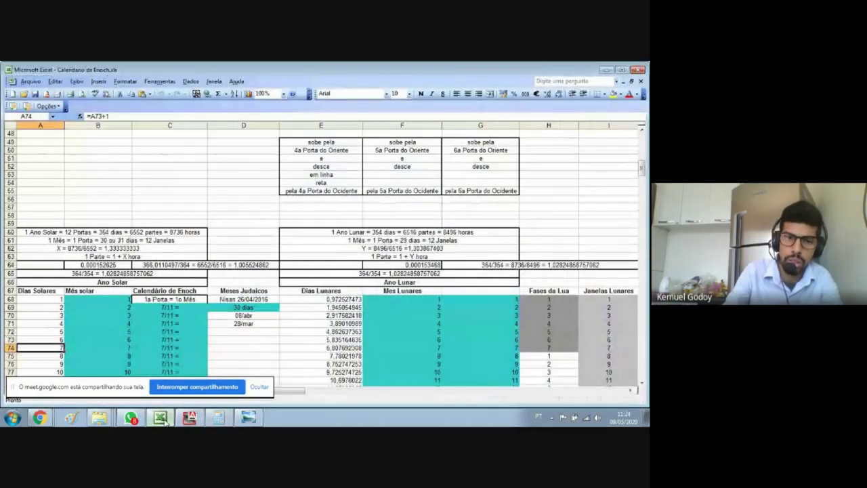
pyautogui.press('pagedown')
pyautogui.press('pagedown')
pyautogui.press('pagedown')
pyautogui.press('pagedown')
pyautogui.press('pagedown')
pyautogui.press('pagedown')
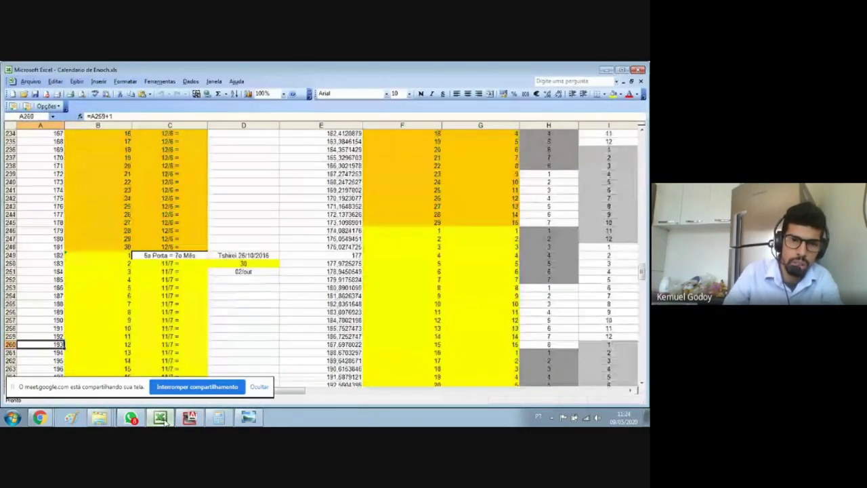
pyautogui.press('pagedown')
pyautogui.press('pagedown')
pyautogui.press('pagedown')
pyautogui.press('pagedown')
pyautogui.press('pagedown')
pyautogui.press('pagedown')
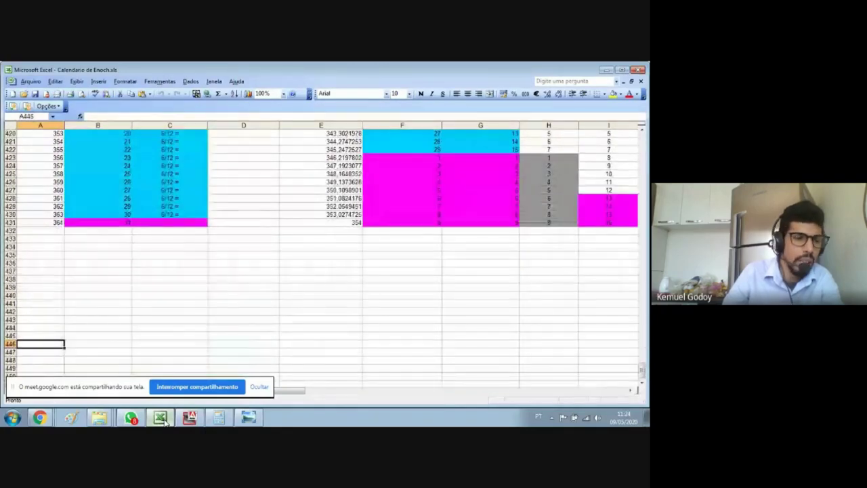
pyautogui.press('Up')
pyautogui.press('Up')
pyautogui.press('Up')
pyautogui.press('Up')
pyautogui.press('Up')
pyautogui.press('Up')
pyautogui.press('Up')
pyautogui.press('Up')
pyautogui.press('Up')
pyautogui.press('Up')
pyautogui.press('Up')
pyautogui.press('Up')
pyautogui.press('Up')
pyautogui.press('Up')
pyautogui.press('Up')
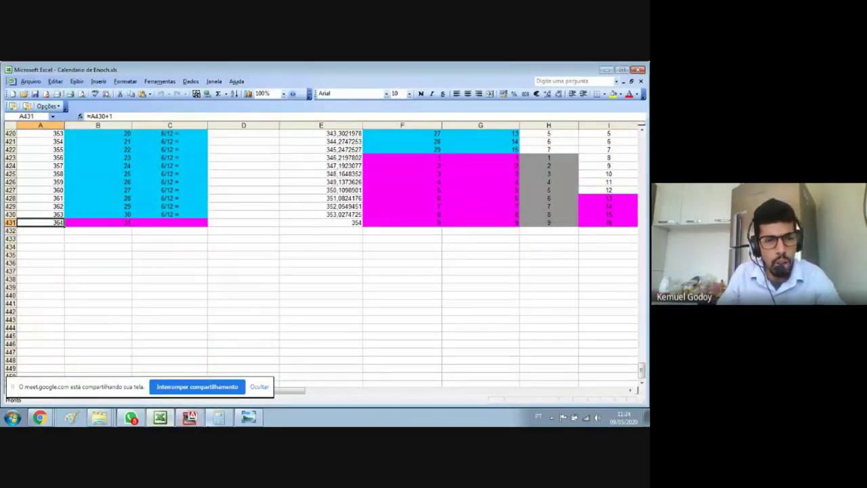
pyautogui.click(189, 418)
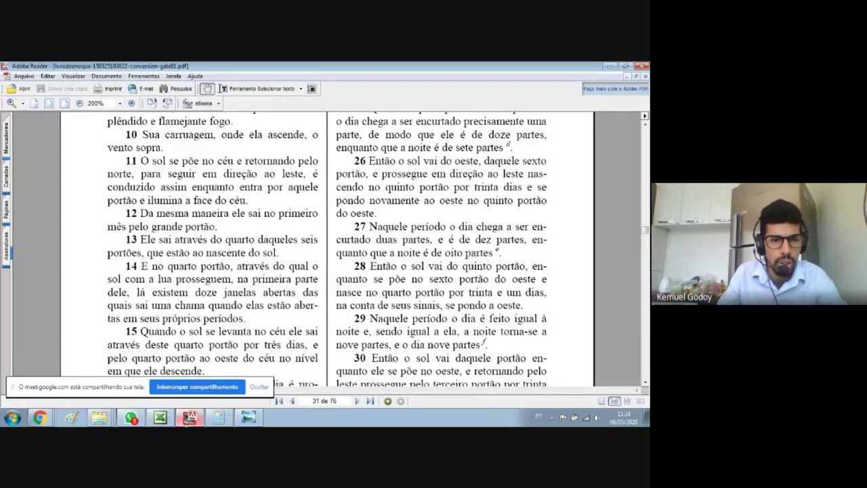
pyautogui.click(218, 418)
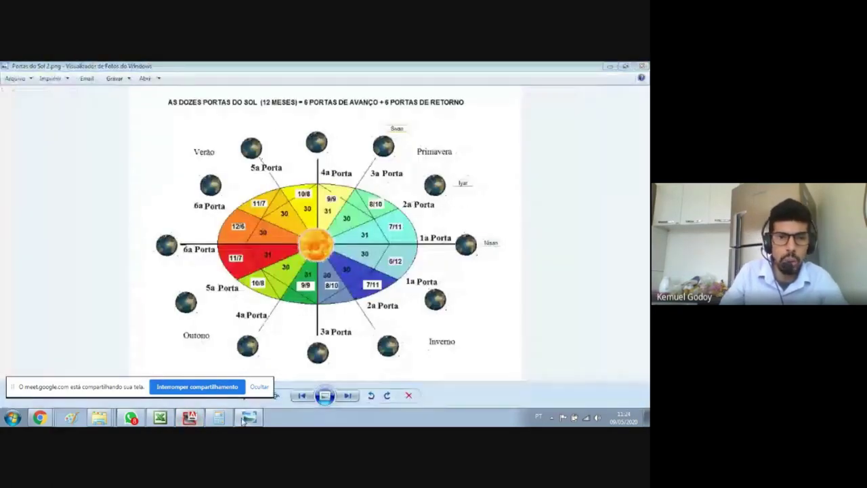
pyautogui.click(219, 418)
pyautogui.click(224, 421)
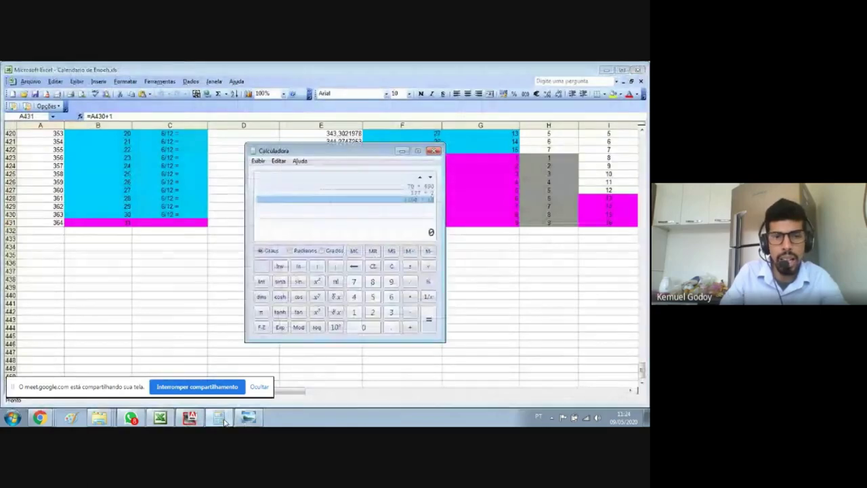
pyautogui.click(161, 419)
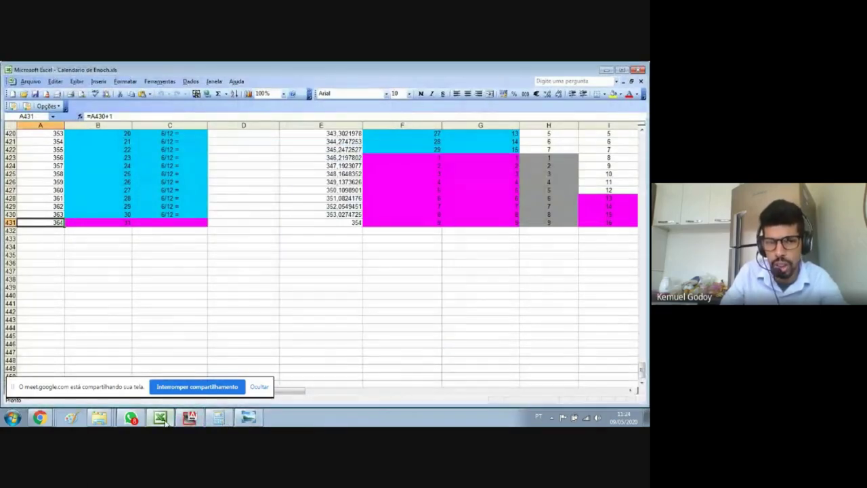
pyautogui.click(217, 418)
pyautogui.click(217, 419)
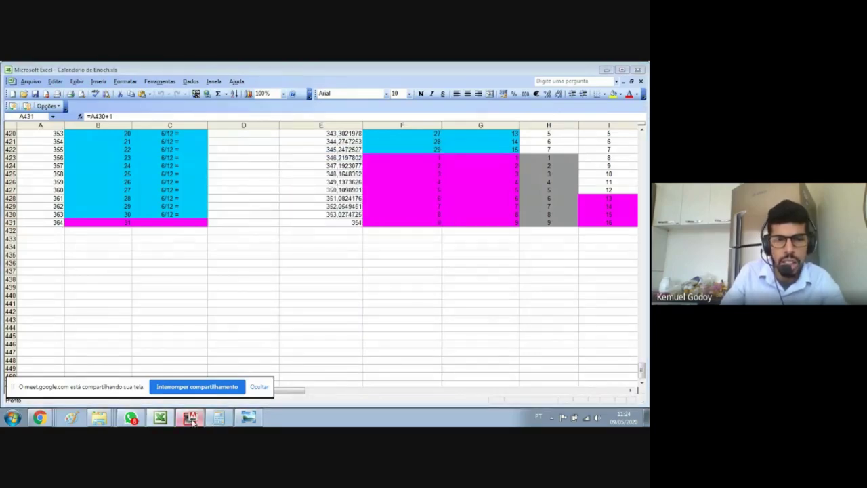
pyautogui.click(192, 418)
pyautogui.click(191, 418)
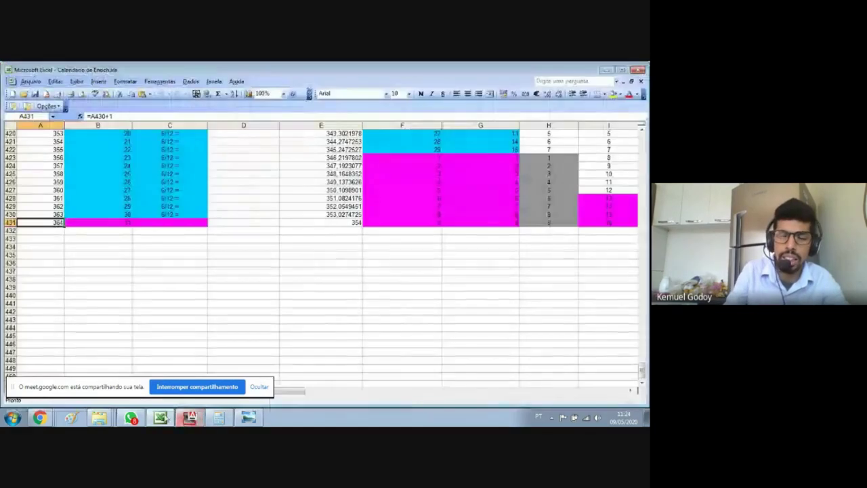
pyautogui.click(161, 418)
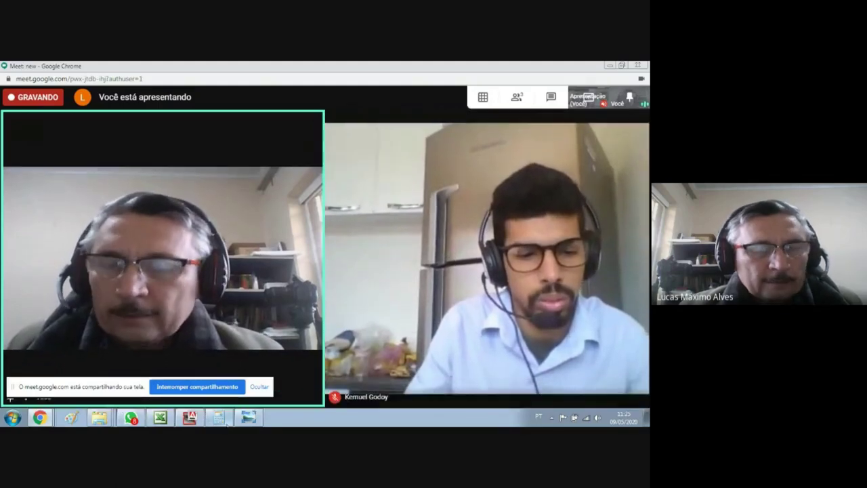
# Switch to the Calculator, multiply 13 by 28, and clear the display.
pyautogui.moveTo(191, 417)
pyautogui.click(219, 417)
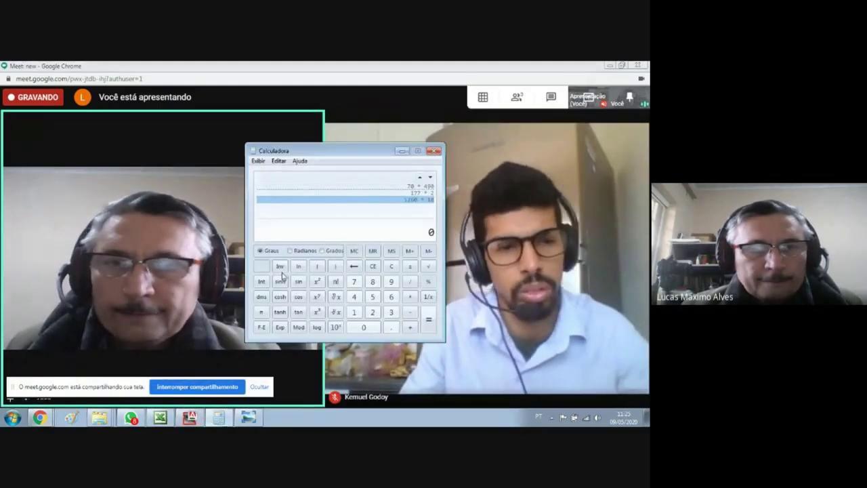
pyautogui.click(354, 311)
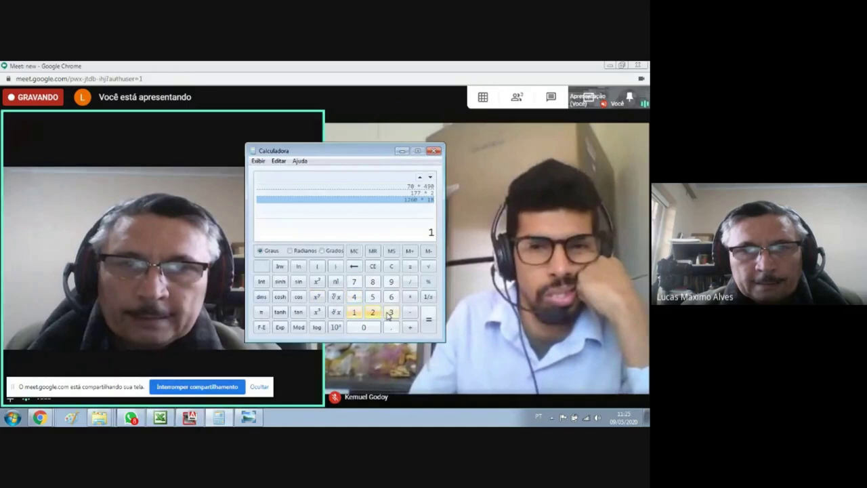
pyautogui.click(391, 312)
pyautogui.click(410, 299)
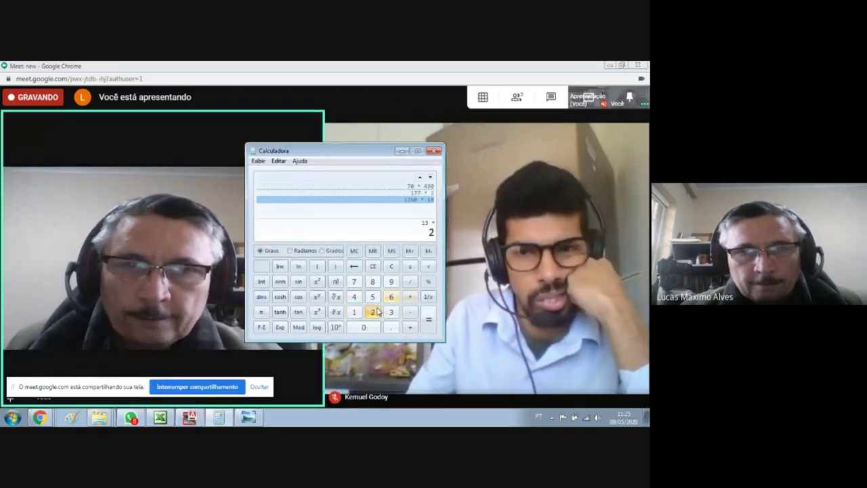
pyautogui.click(373, 283)
pyautogui.click(427, 322)
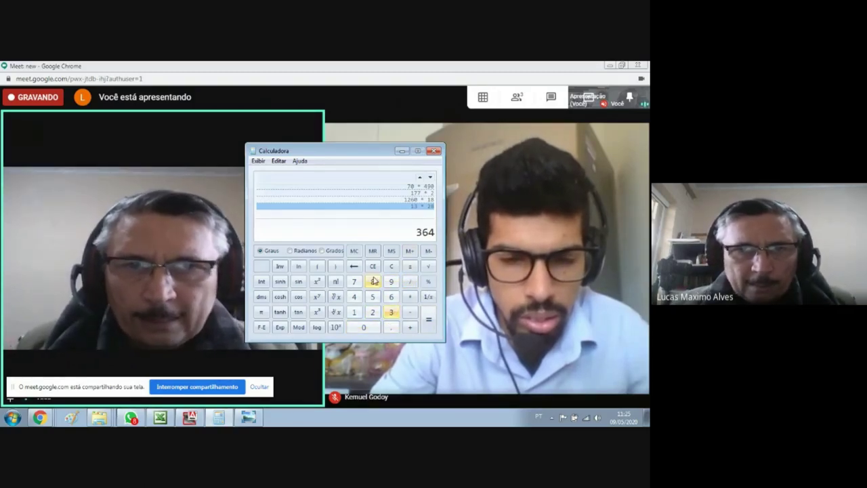
pyautogui.click(391, 266)
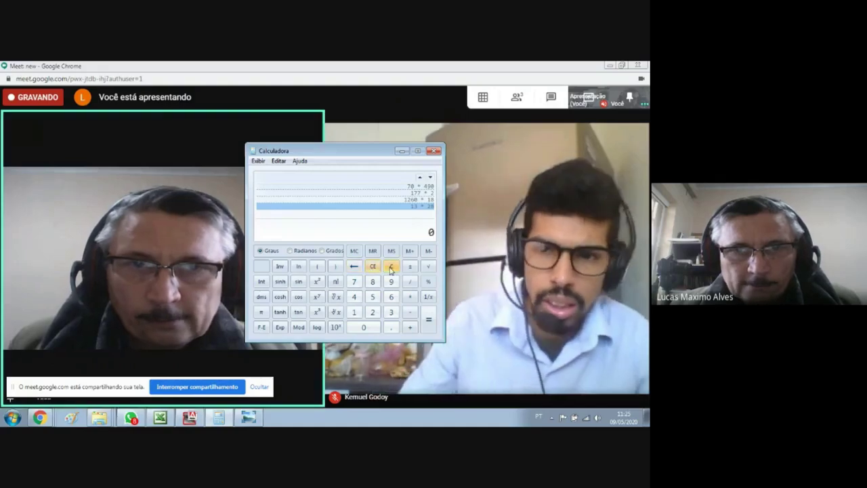
pyautogui.click(391, 311)
pyautogui.click(391, 296)
pyautogui.click(371, 327)
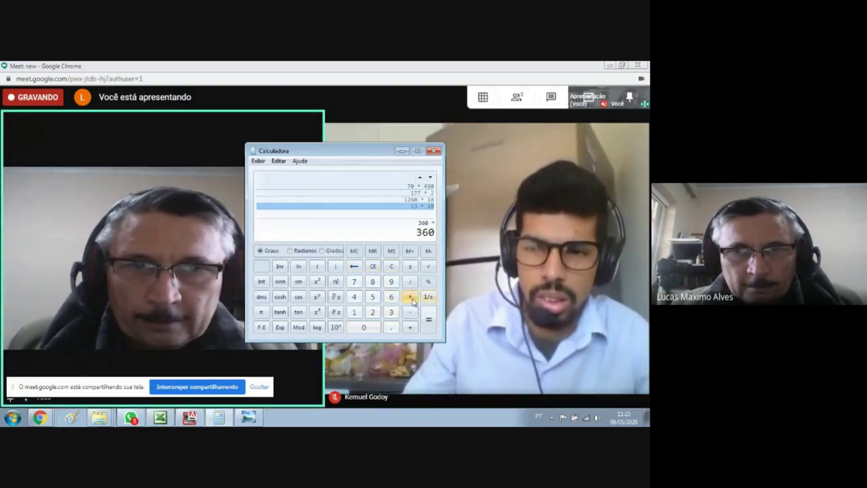
pyautogui.click(391, 312)
pyautogui.click(366, 328)
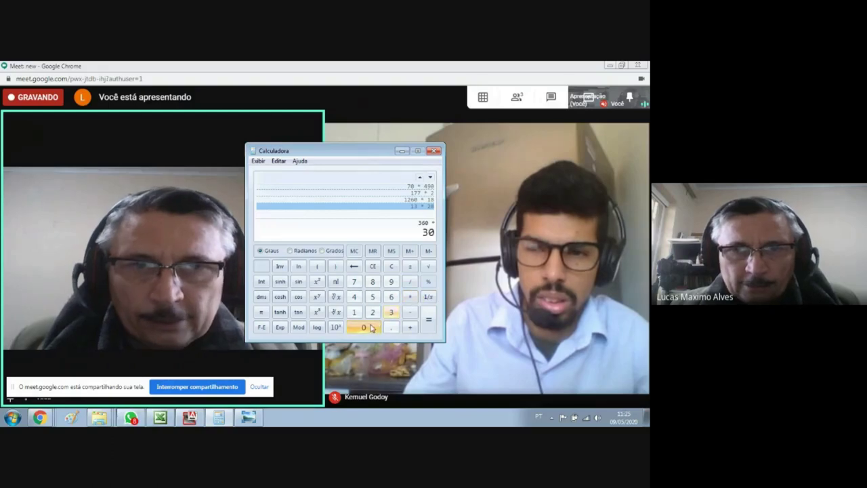
pyautogui.click(427, 321)
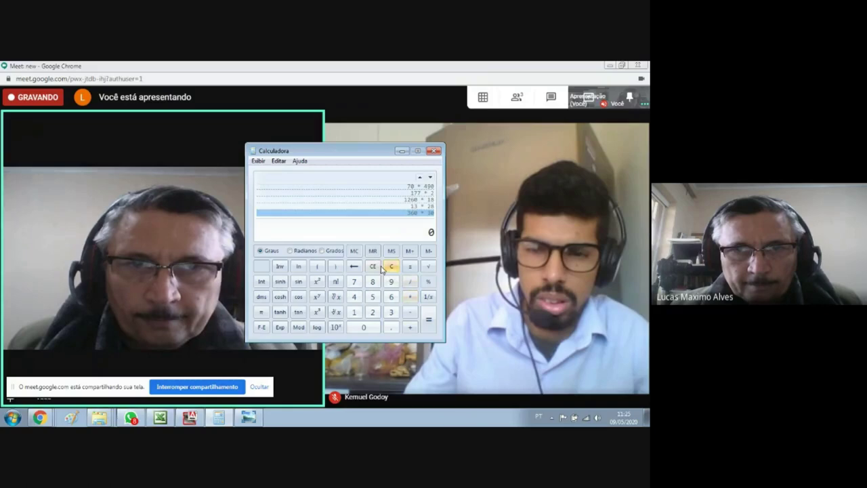
# Divide 360 by 30.
pyautogui.click(391, 310)
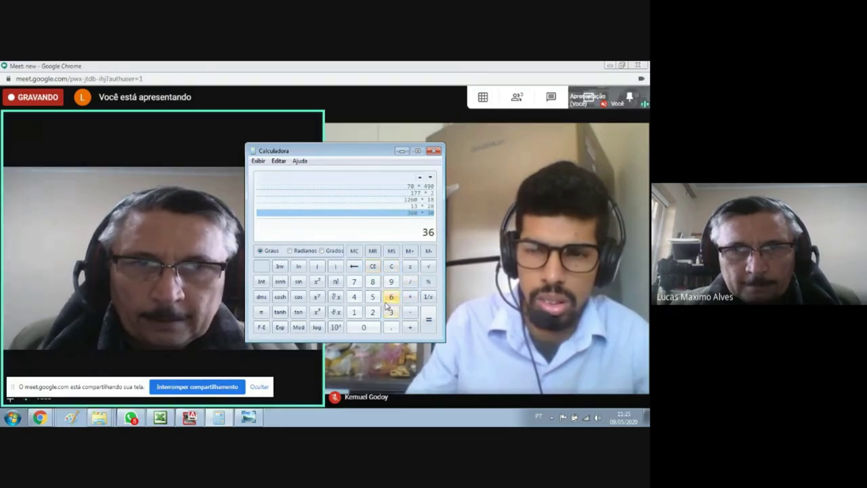
pyautogui.click(376, 330)
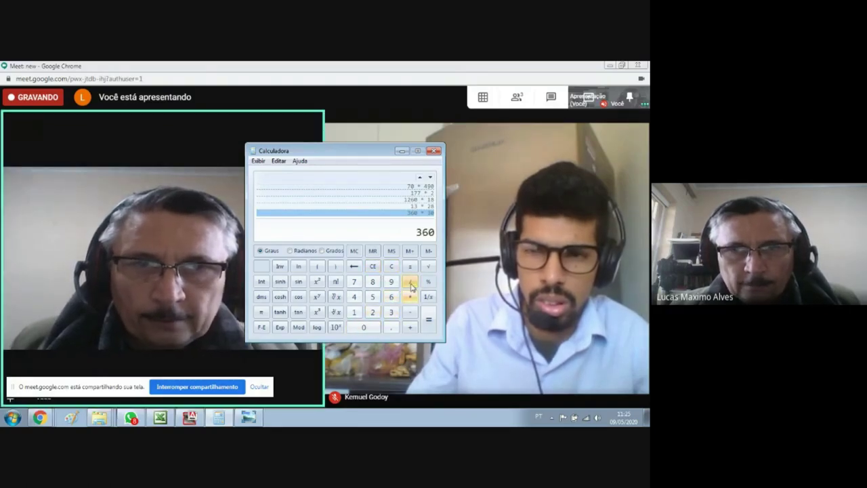
pyautogui.click(372, 330)
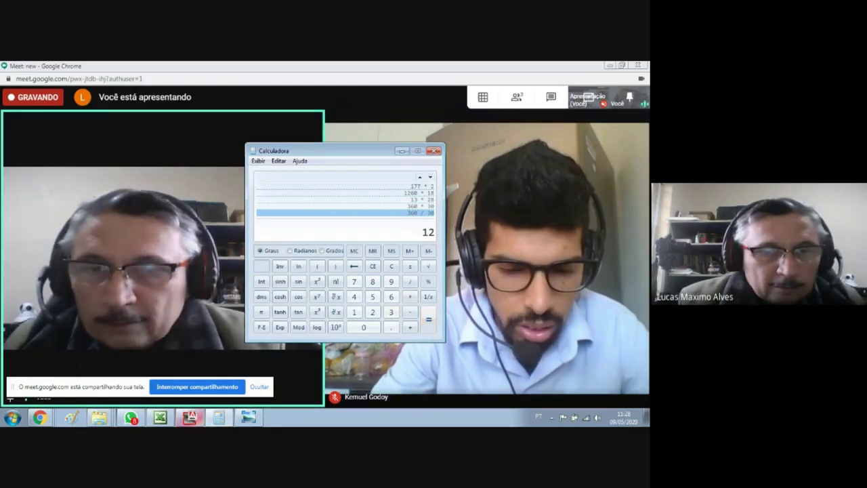
# Switch to the Book of Enoch PDF in Adobe Reader and read on to verses 16 to 36 on page 31.
pyautogui.click(191, 419)
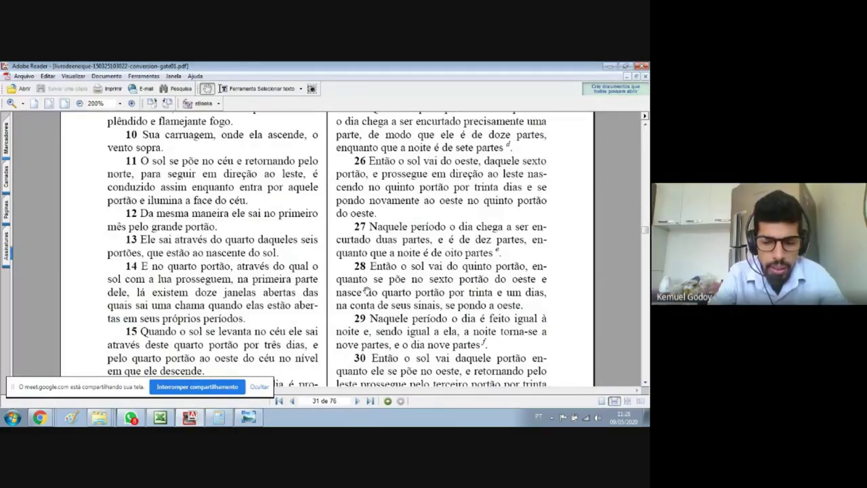
pyautogui.scroll(-5, 365, 291)
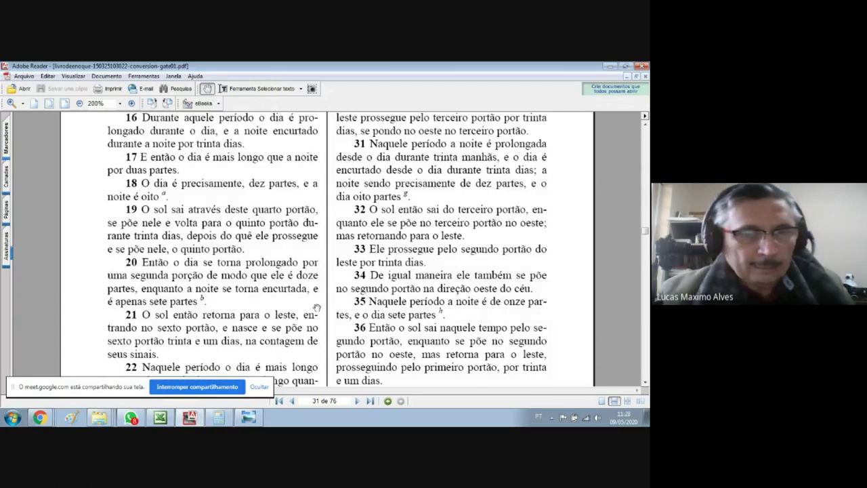
# Switch to the Excel workbook, return to the 1a Porta = 1o Mês block, and select C74 in the Calendário de Enoch column.
pyautogui.click(160, 418)
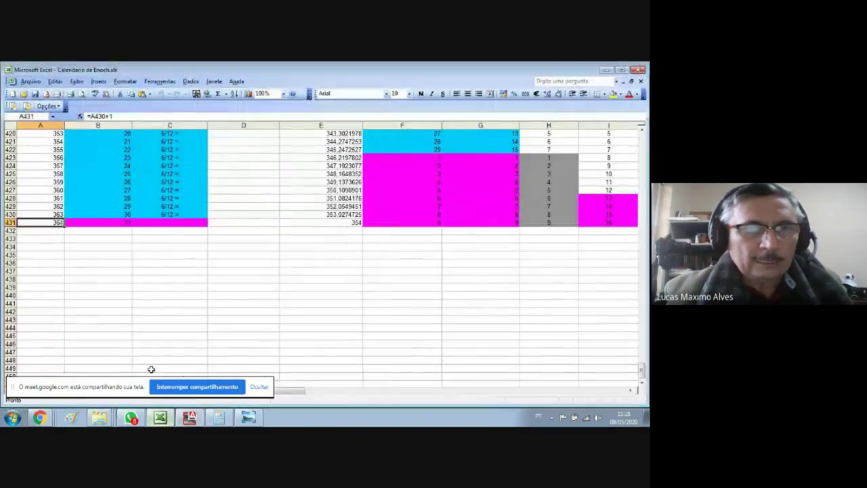
pyautogui.click(143, 341)
pyautogui.hotkey('ctrl', 'pageup')
pyautogui.hotkey('ctrl', 'pageup')
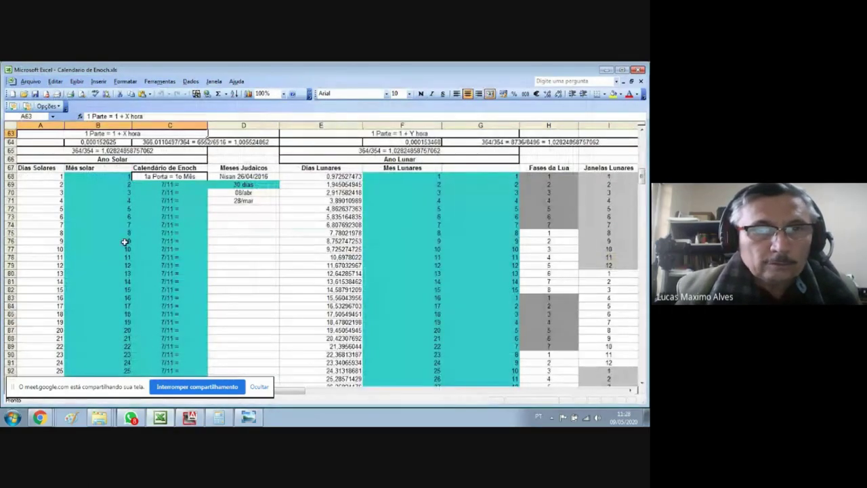
pyautogui.click(196, 226)
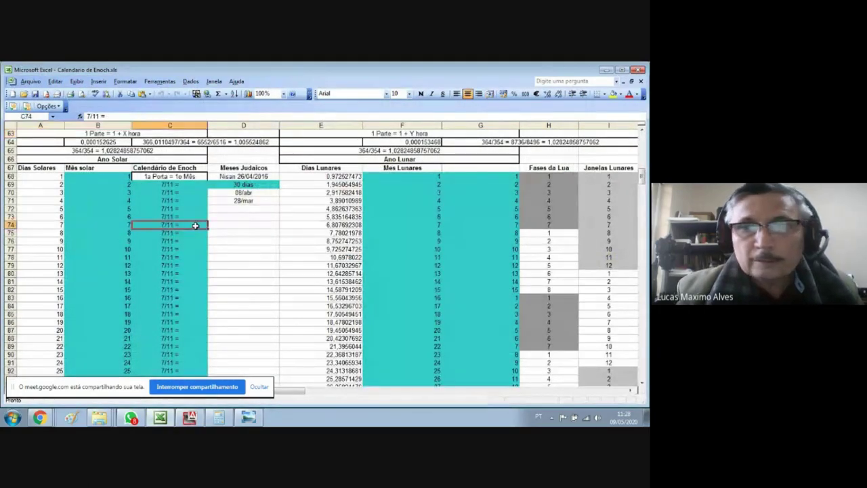
# Examine row 74 across the Dias Lunares, Fases da Lua, Janelas Lunares and Gregoriano columns as far as L74.
pyautogui.press('Right')
pyautogui.press('Right')
pyautogui.press('Right')
pyautogui.press('Right')
pyautogui.press('Right')
pyautogui.press('Right')
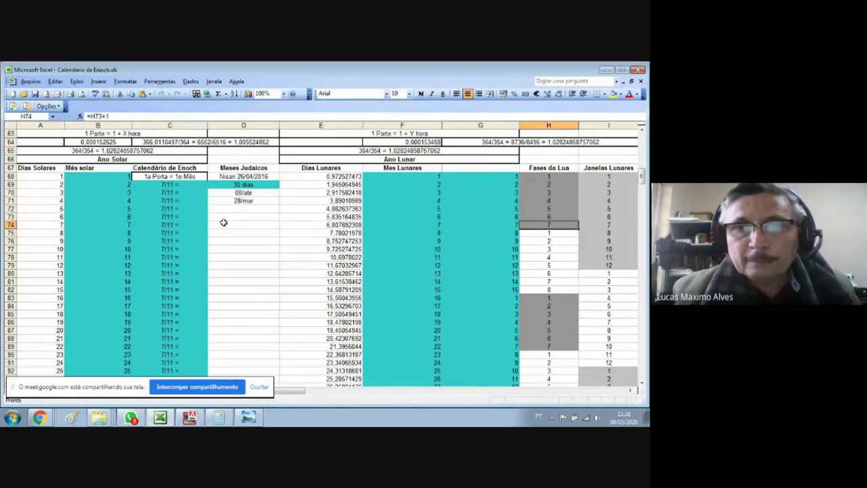
pyautogui.press('Right')
pyautogui.press('Right')
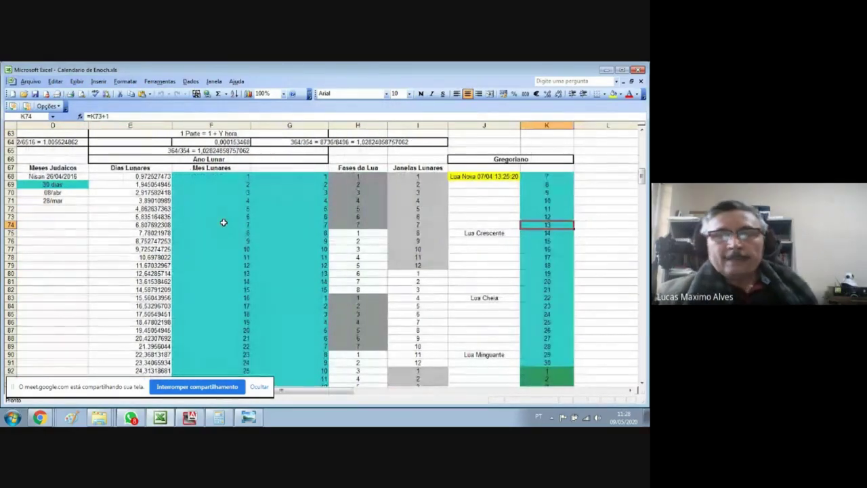
pyautogui.press('Left')
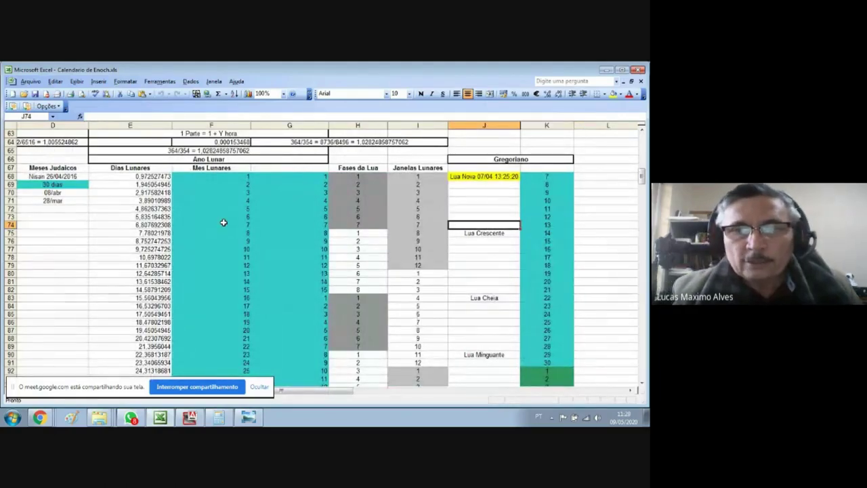
pyautogui.press('Right')
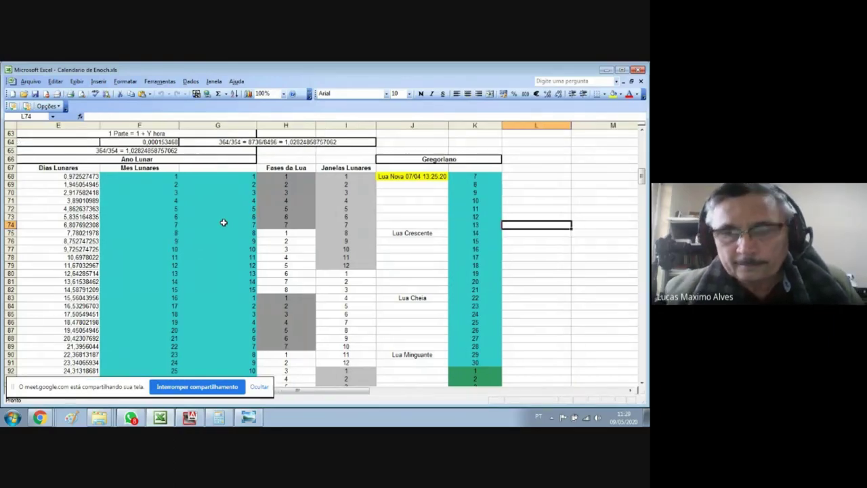
# Go back to the Portas Solares summary table at the start of the sheet.
pyautogui.press('Home')
pyautogui.press('Up')
pyautogui.press('Up')
pyautogui.press('Up')
pyautogui.press('Up')
pyautogui.press('Up')
pyautogui.press('Up')
pyautogui.press('Up')
pyautogui.press('Up')
pyautogui.press('Up')
pyautogui.press('Up')
pyautogui.press('Up')
pyautogui.press('Up')
pyautogui.press('Up')
pyautogui.press('Up')
pyautogui.press('Up')
pyautogui.press('Up')
pyautogui.press('Up')
pyautogui.press('Up')
pyautogui.press('Up')
pyautogui.press('Up')
pyautogui.press('Up')
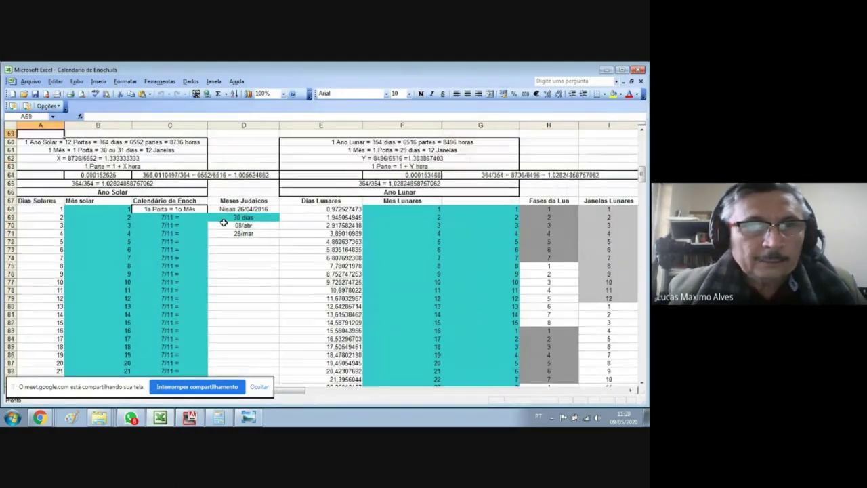
pyautogui.press('Up')
pyautogui.press('Up')
pyautogui.press('Up')
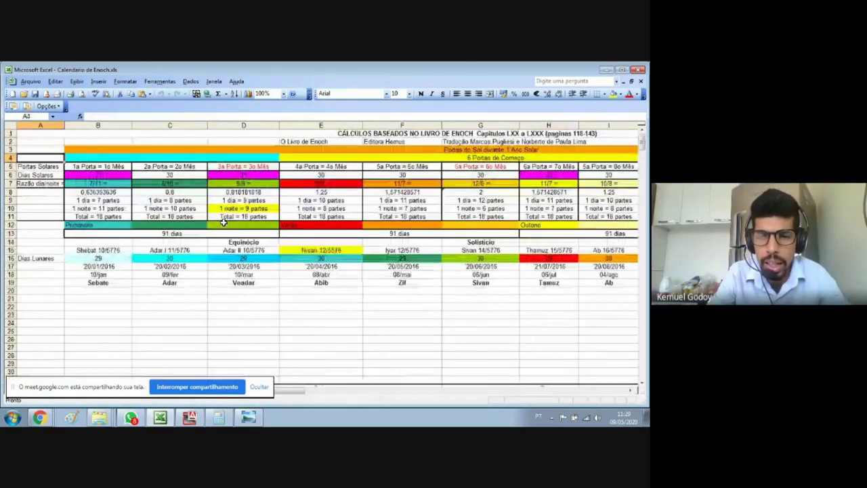
# Return to the Ano Solar day table and select solar day 7 in A74.
pyautogui.press('pagedown')
pyautogui.press('pagedown')
pyautogui.press('Down')
pyautogui.press('Down')
pyautogui.press('Down')
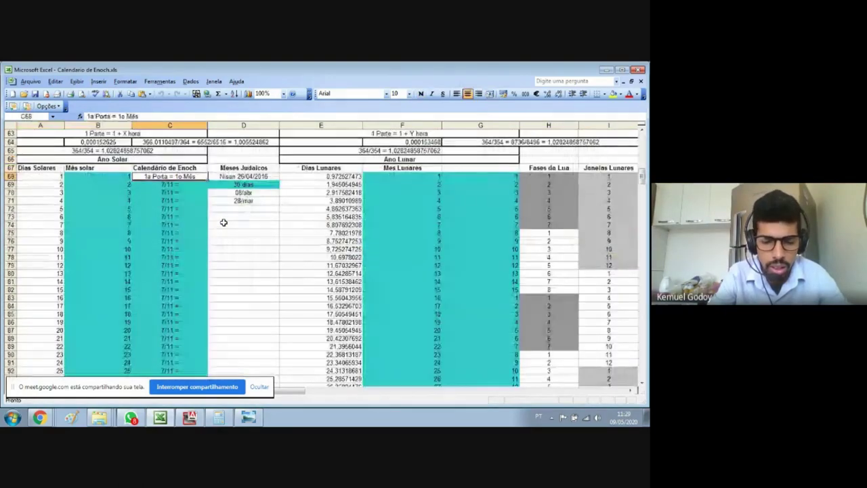
pyautogui.press('Down')
pyautogui.press('Down')
pyautogui.press('Down')
pyautogui.press('Down')
pyautogui.press('Down')
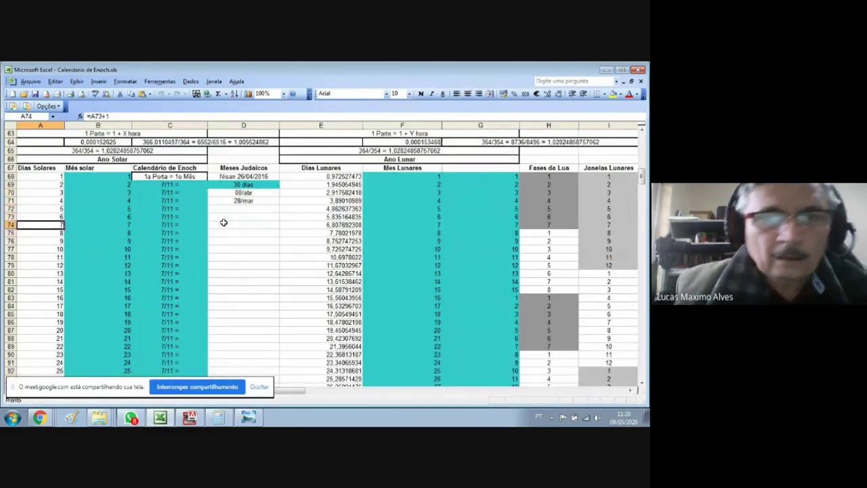
# Examine row 74 across the solar and lunar columns to K74 in the Gregoriano column, and check the following month's block.
pyautogui.click(224, 222)
pyautogui.press('Right')
pyautogui.press('Right')
pyautogui.press('Right')
pyautogui.press('Right')
pyautogui.press('Right')
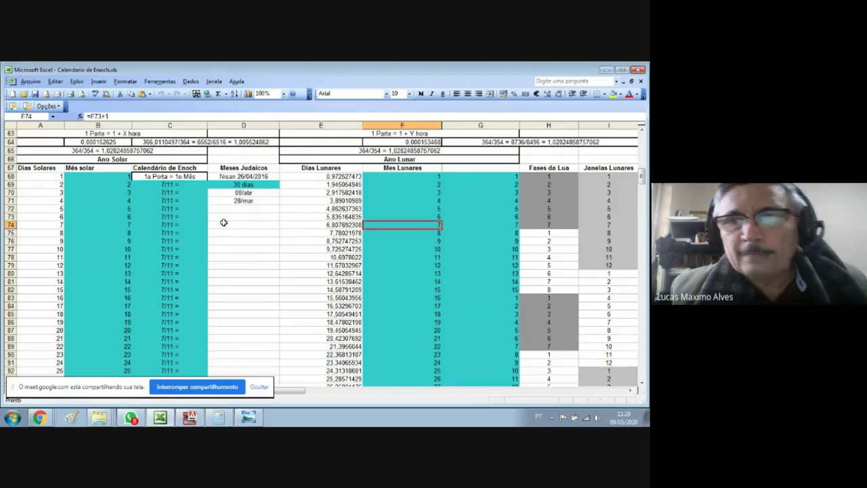
pyautogui.press('Right')
pyautogui.press('Right')
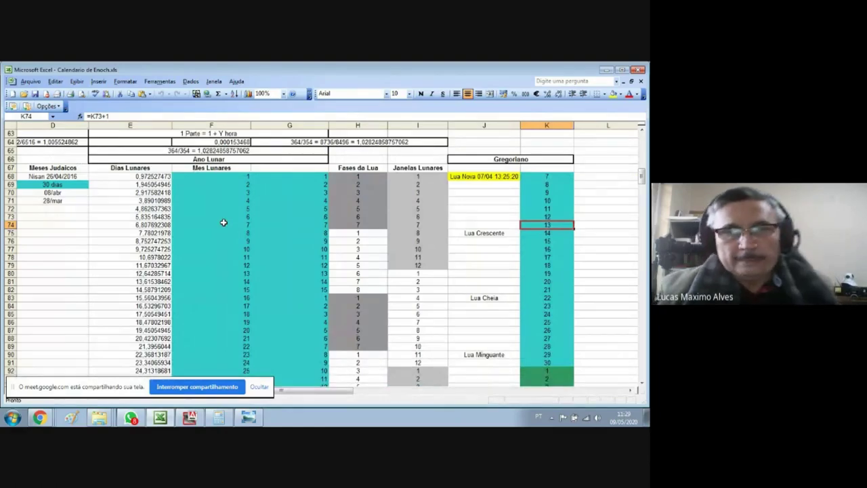
pyautogui.press('pagedown')
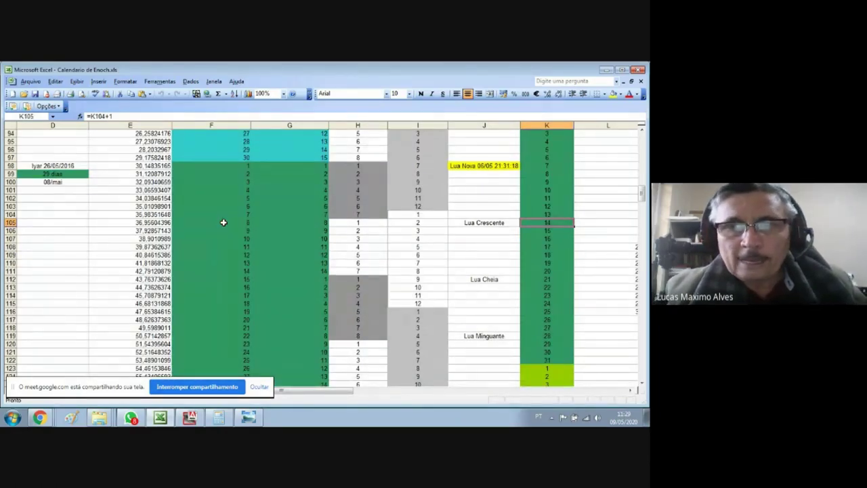
pyautogui.press('pageup')
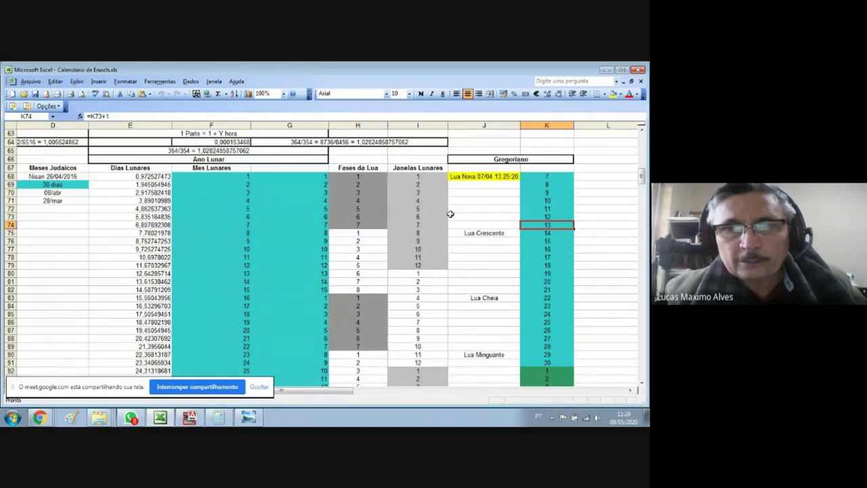
# Examine the moon phases in column J beside the Gregoriano days, from the first month down to J111 in the second.
pyautogui.press('Left')
pyautogui.press('Up')
pyautogui.press('Up')
pyautogui.press('Up')
pyautogui.press('Up')
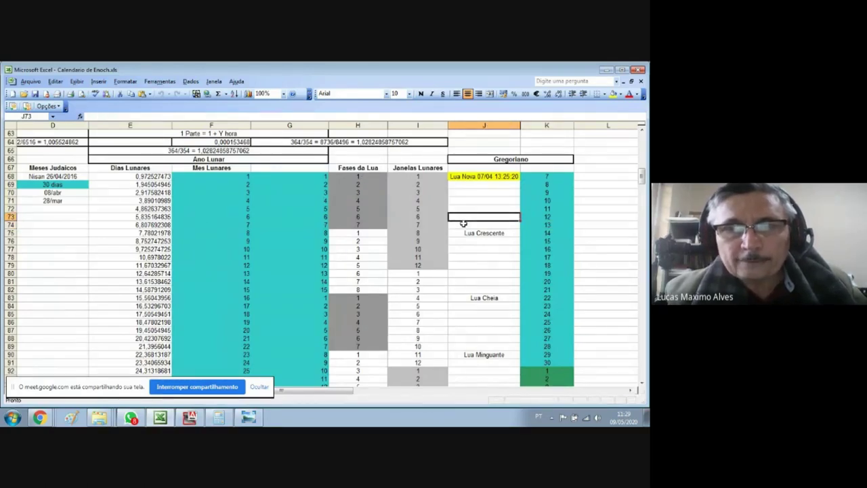
pyautogui.press('Up')
pyautogui.press('Down')
pyautogui.press('Down')
pyautogui.press('Down')
pyautogui.press('Down')
pyautogui.press('Down')
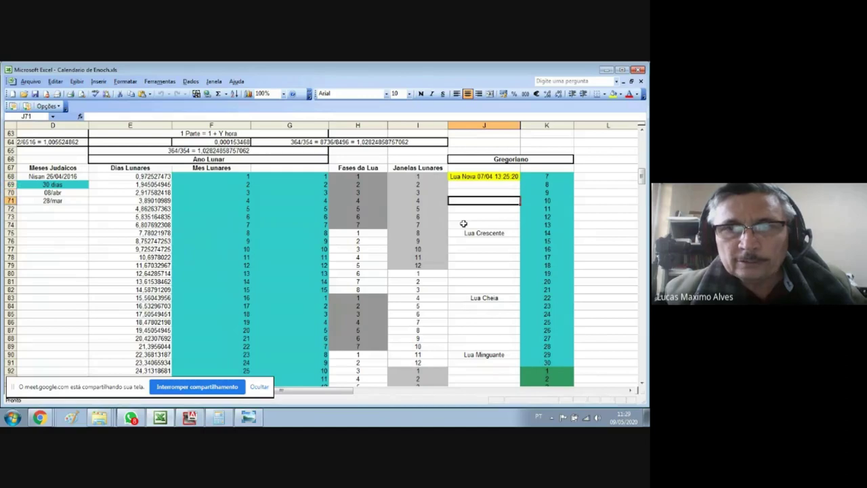
pyautogui.press('Down')
pyautogui.press('Down')
pyautogui.press('Down')
pyautogui.press('Down')
pyautogui.press('Down')
pyautogui.press('Down')
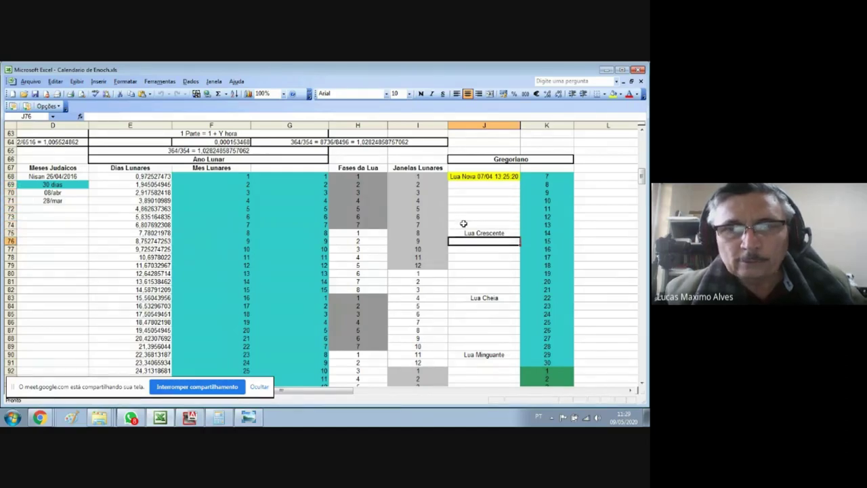
pyautogui.press('Down')
pyautogui.press('Down')
pyautogui.press('Down')
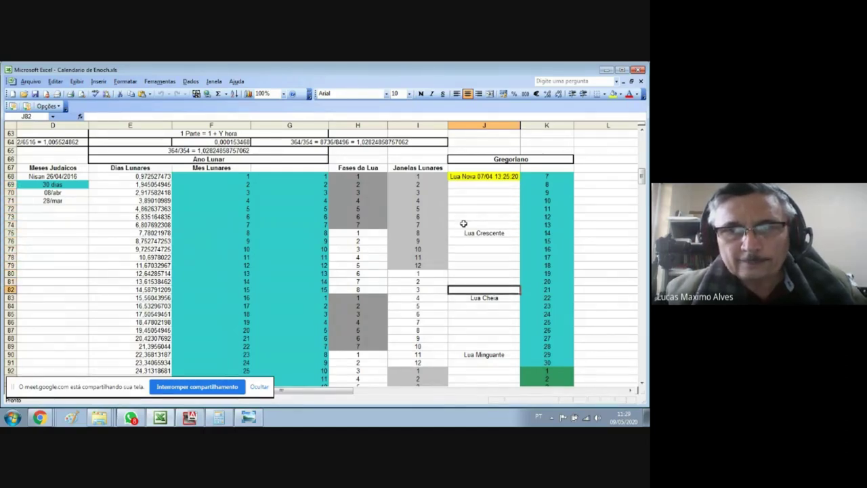
pyautogui.press('Down')
pyautogui.press('Down')
pyautogui.press('Down')
pyautogui.press('Down')
pyautogui.press('Down')
pyautogui.press('Down')
pyautogui.press('Down')
pyautogui.press('Down')
pyautogui.press('Down')
pyautogui.press('Down')
pyautogui.press('Down')
pyautogui.press('Down')
pyautogui.press('Down')
pyautogui.press('Down')
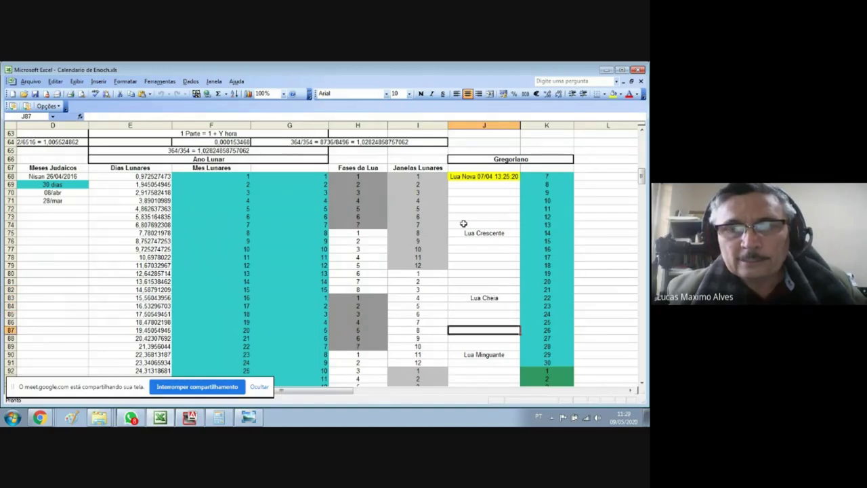
pyautogui.press('Down')
pyautogui.press('Down')
pyautogui.press('Down')
pyautogui.press('Down')
pyautogui.press('Down')
pyautogui.press('Down')
pyautogui.press('Down')
pyautogui.press('Down')
pyautogui.press('Down')
pyautogui.press('Down')
pyautogui.press('Down')
pyautogui.press('Down')
pyautogui.press('Down')
pyautogui.press('Down')
pyautogui.press('Down')
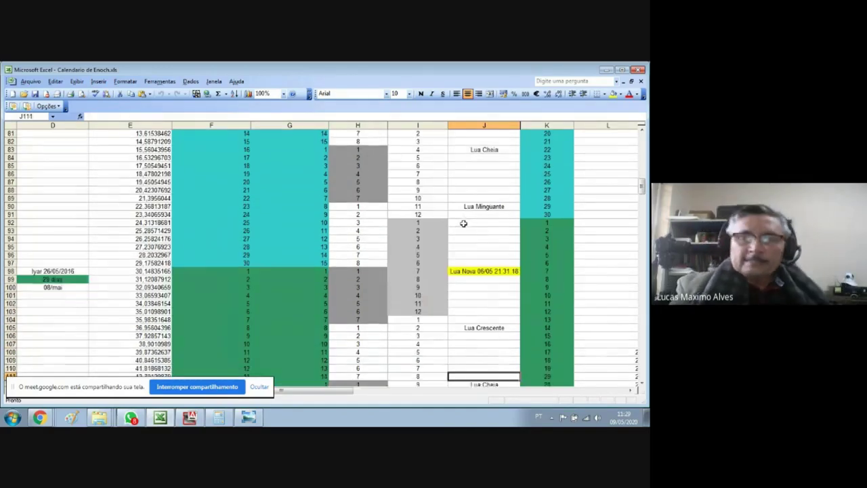
# Examine row 112 from the solar day column across the lunar and Gregorian columns to O112, and return to A112.
pyautogui.press('Home')
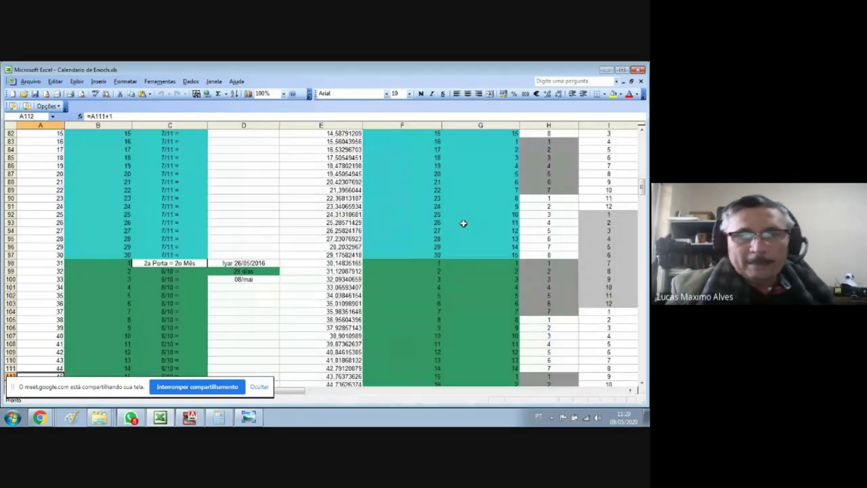
pyautogui.press('Right')
pyautogui.press('Right')
pyautogui.press('Right')
pyautogui.press('Right')
pyautogui.press('Right')
pyautogui.press('Right')
pyautogui.press('Right')
pyautogui.press('Right')
pyautogui.press('Right')
pyautogui.press('Right')
pyautogui.press('Right')
pyautogui.press('Right')
pyautogui.press('Right')
pyautogui.press('Right')
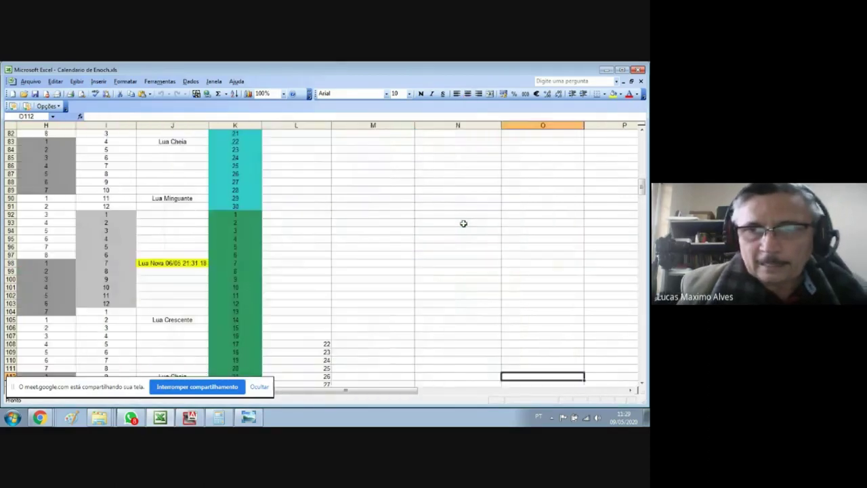
pyautogui.press('Home')
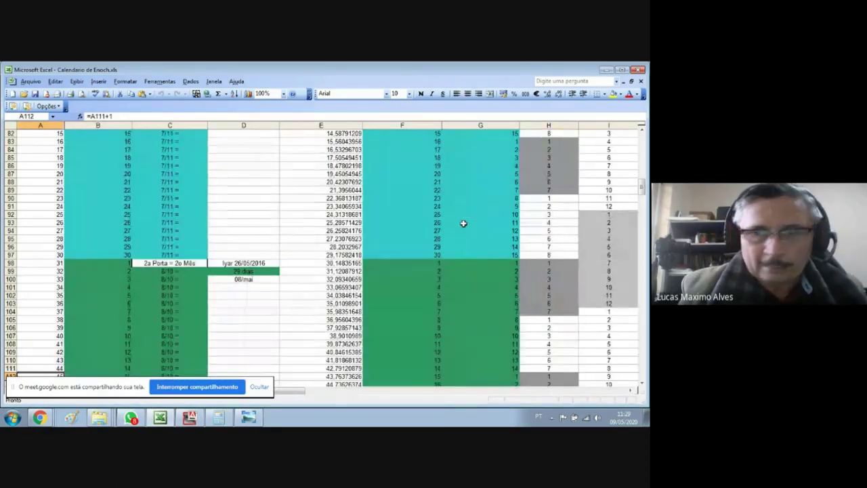
# Select solar day 23 in row 90, and go back up to the Portas Solares summary table at the start of the sheet.
pyautogui.click(204, 198)
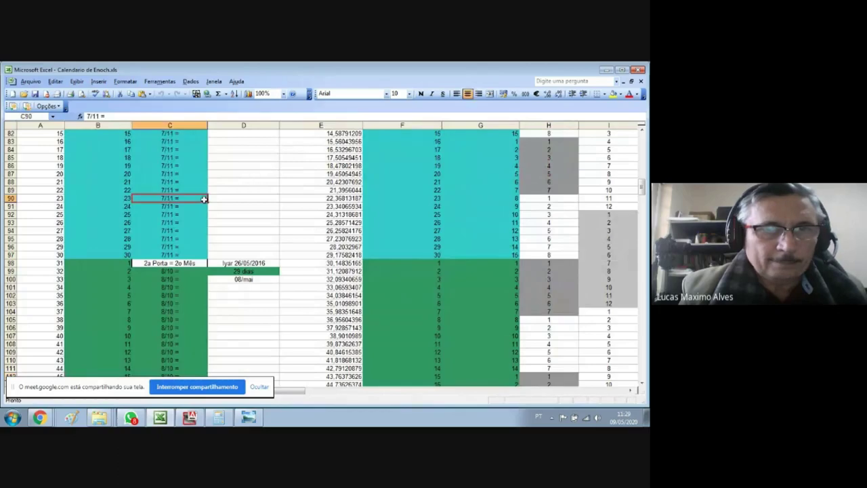
pyautogui.press('Home')
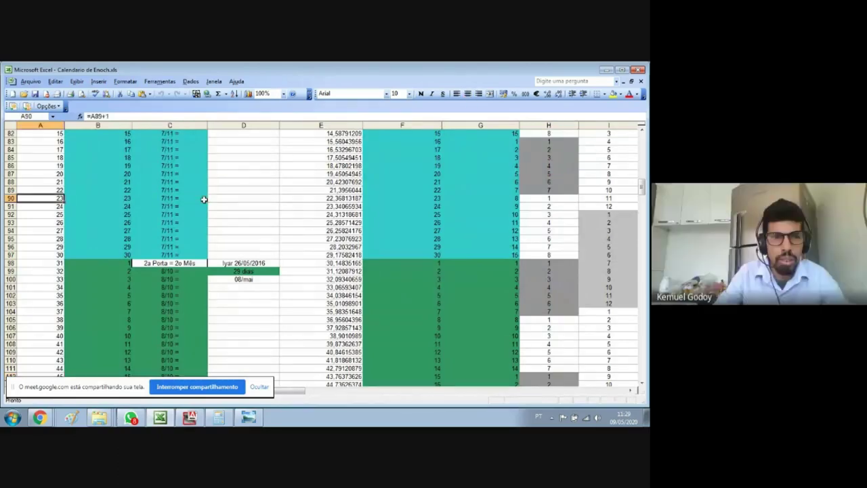
pyautogui.hotkey('ctrl', 'pageup')
pyautogui.press('Up')
pyautogui.press('Up')
pyautogui.press('Up')
pyautogui.press('Up')
pyautogui.press('Up')
pyautogui.press('Up')
pyautogui.press('Up')
pyautogui.press('Up')
pyautogui.press('Up')
pyautogui.press('Up')
pyautogui.press('Up')
pyautogui.press('Up')
pyautogui.press('Up')
pyautogui.press('Up')
pyautogui.press('Up')
pyautogui.press('Up')
pyautogui.press('Up')
pyautogui.press('Up')
pyautogui.press('Up')
pyautogui.press('Up')
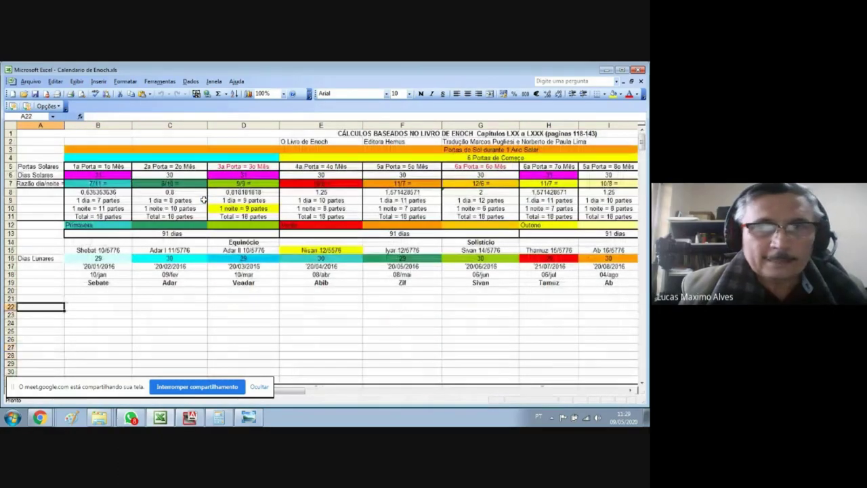
# Look through the Janelas table and the day table to the 2a Porta = 2o Mês block, and return to A1.
pyautogui.hotkey('ctrl', 'pagedown')
pyautogui.hotkey('ctrl', 'pagedown')
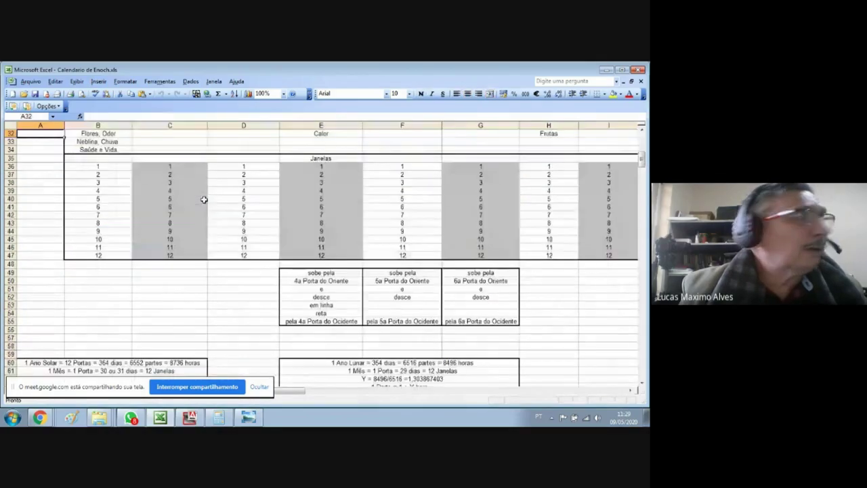
pyautogui.hotkey('ctrl', 'pagedown')
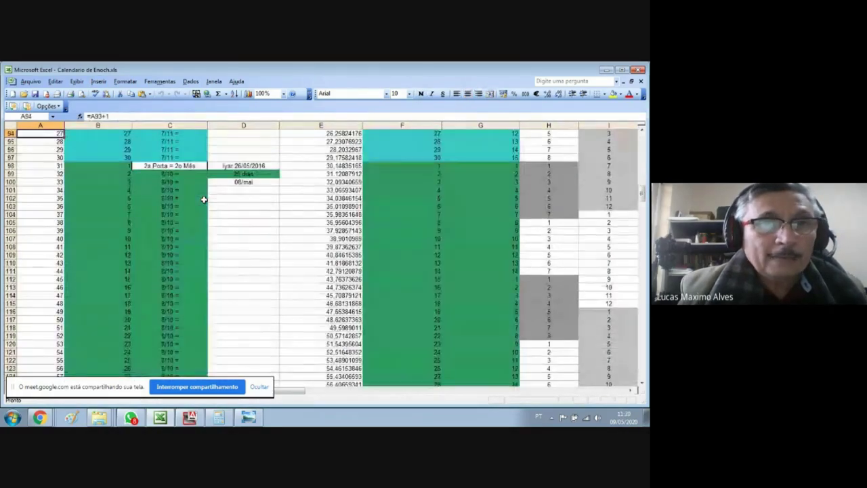
pyautogui.hotkey('ctrl', 'pagedown')
pyautogui.hotkey('ctrl', 'pagedown')
pyautogui.hotkey('ctrl', 'pageup')
pyautogui.hotkey('ctrl', 'pageup')
pyautogui.hotkey('ctrl', 'pageup')
pyautogui.hotkey('ctrl', 'pageup')
pyautogui.hotkey('ctrl', 'pageup')
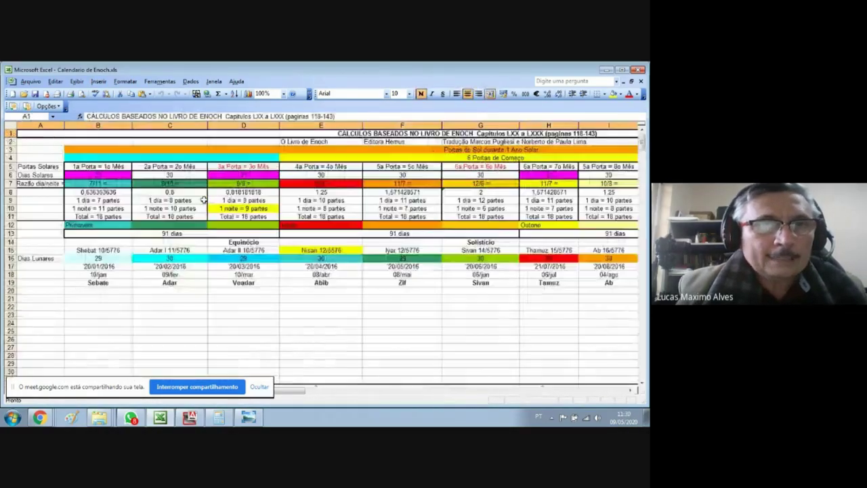
# Return to the Ano Solar day table and examine the Meses Judaicos entries from Nisan in D68 down to D72.
pyautogui.click(99, 319)
pyautogui.press('Left')
pyautogui.press('pagedown')
pyautogui.press('pagedown')
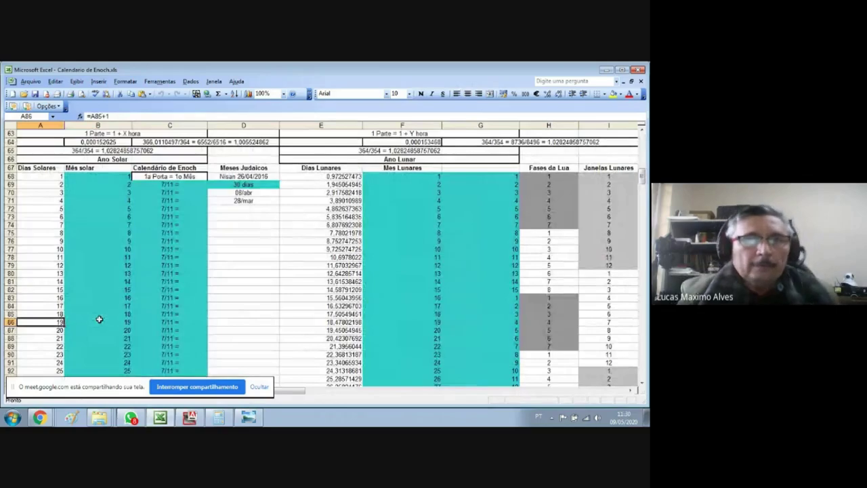
pyautogui.click(248, 176)
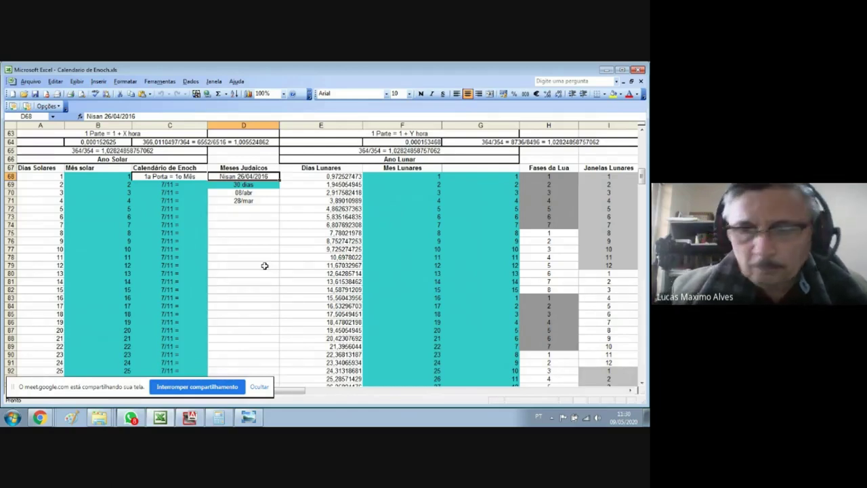
pyautogui.press('Down')
pyautogui.press('Down')
pyautogui.press('Down')
pyautogui.press('Down')
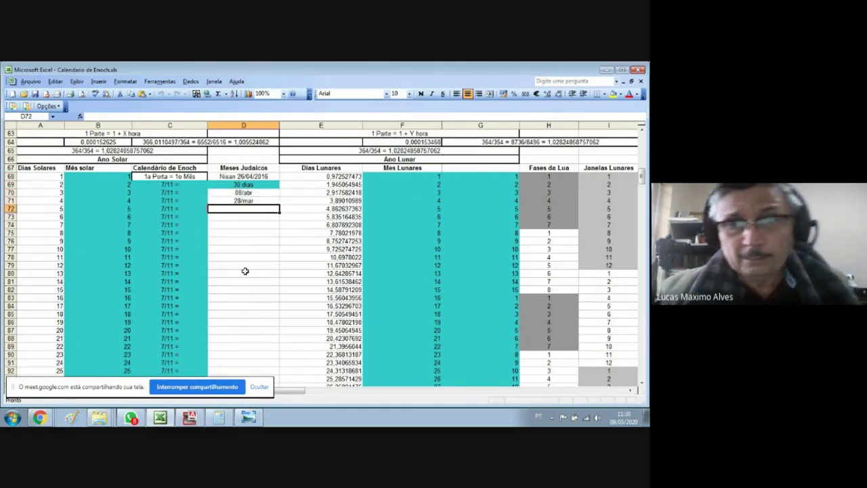
# Compare row 72 across the lunar columns to J72 in the Gregoriano block, and return to the 30 dias entry in D69.
pyautogui.press('Right')
pyautogui.press('Right')
pyautogui.press('Right')
pyautogui.press('Right')
pyautogui.press('Right')
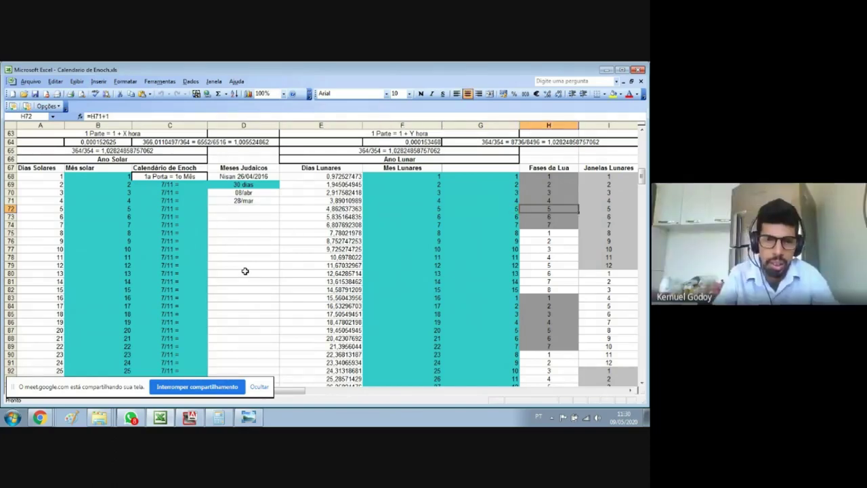
pyautogui.press('Left')
pyautogui.press('Left')
pyautogui.press('Left')
pyautogui.press('Left')
pyautogui.press('Left')
pyautogui.press('Left')
pyautogui.press('Left')
pyautogui.press('Left')
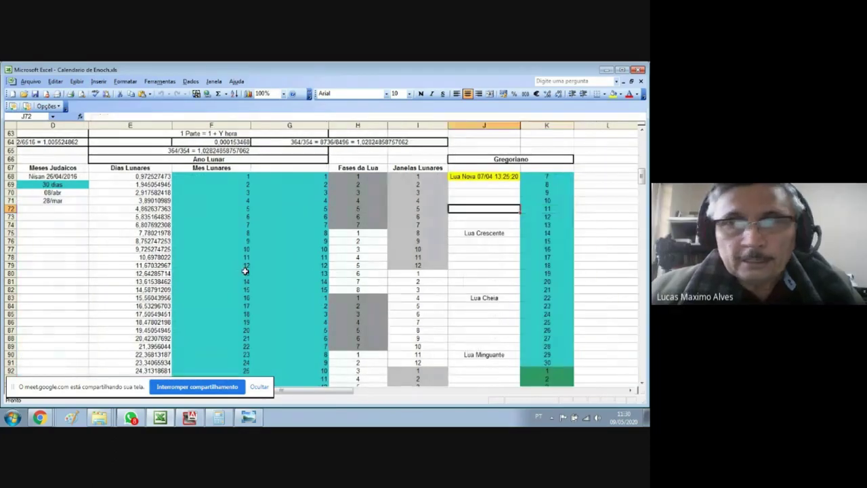
pyautogui.press('Up')
pyautogui.press('Right')
pyautogui.press('Right')
pyautogui.press('Right')
pyautogui.press('Right')
pyautogui.press('Left')
pyautogui.press('Left')
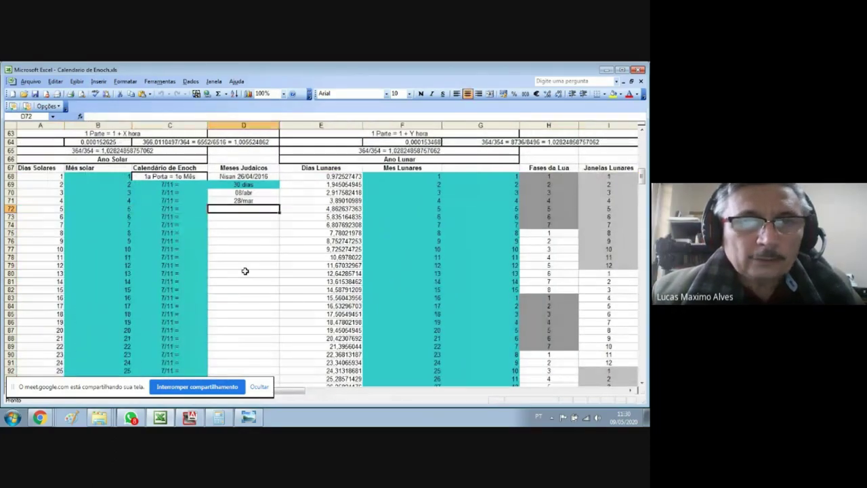
pyautogui.press('Up')
pyautogui.press('Up')
pyautogui.press('Right')
pyautogui.press('Up')
pyautogui.press('Down')
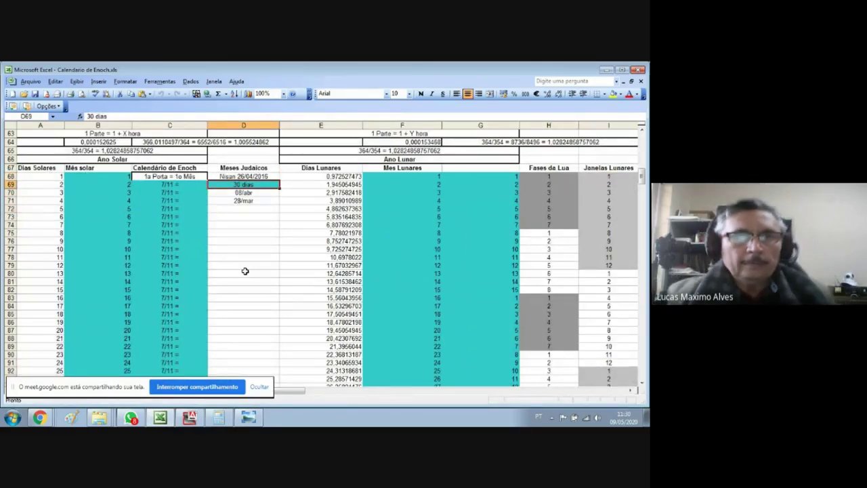
# Examine the Meses Judaicos column through the successive gate blocks as far as D287 in the 5a Porta = 8o Mês block.
pyautogui.press('Down')
pyautogui.press('pagedown')
pyautogui.press('pagedown')
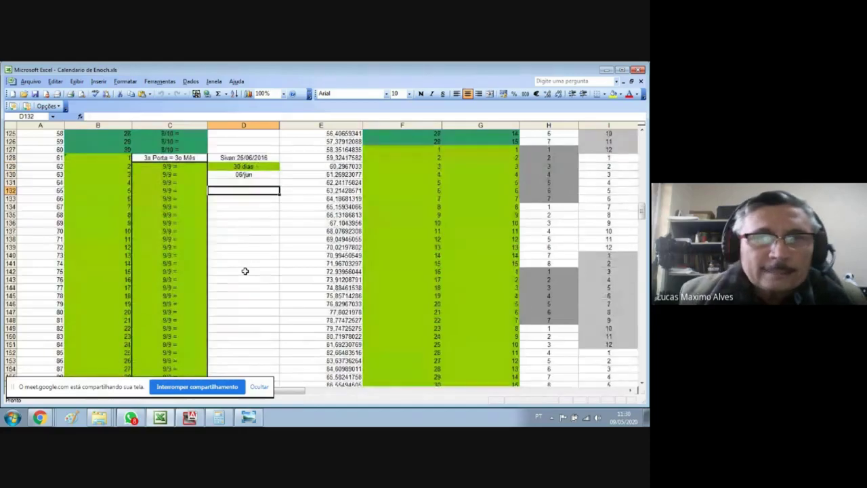
pyautogui.press('Right')
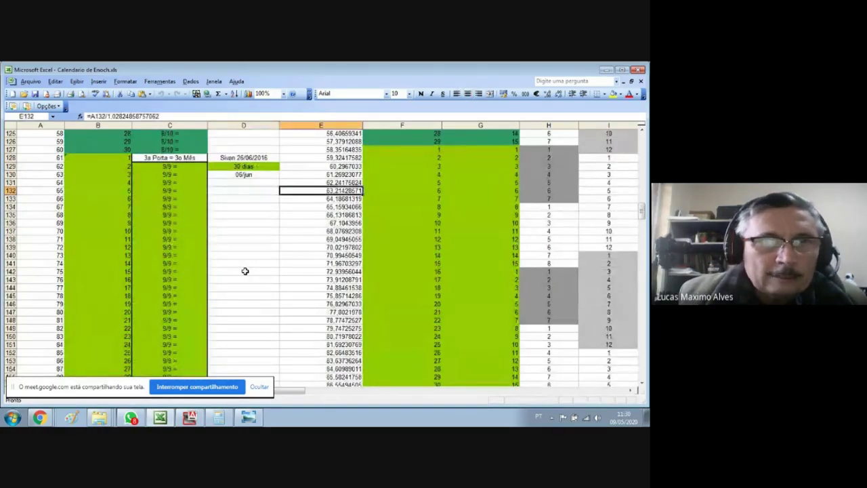
pyautogui.press('Left')
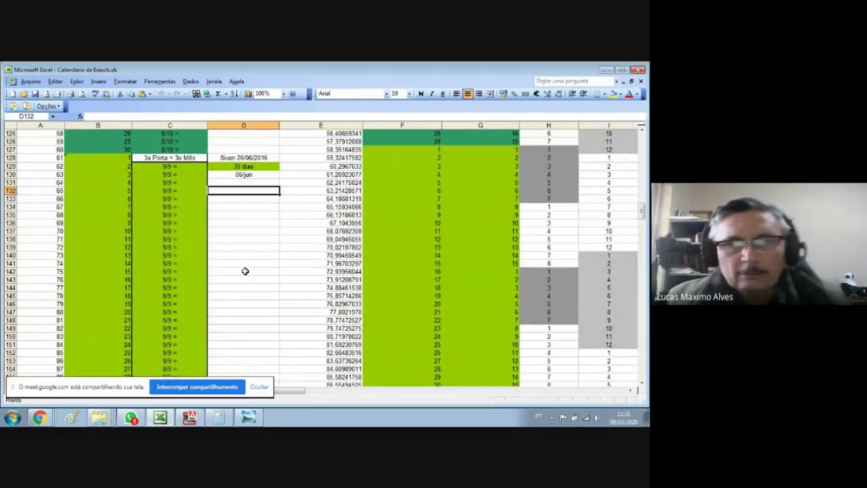
pyautogui.press('pagedown')
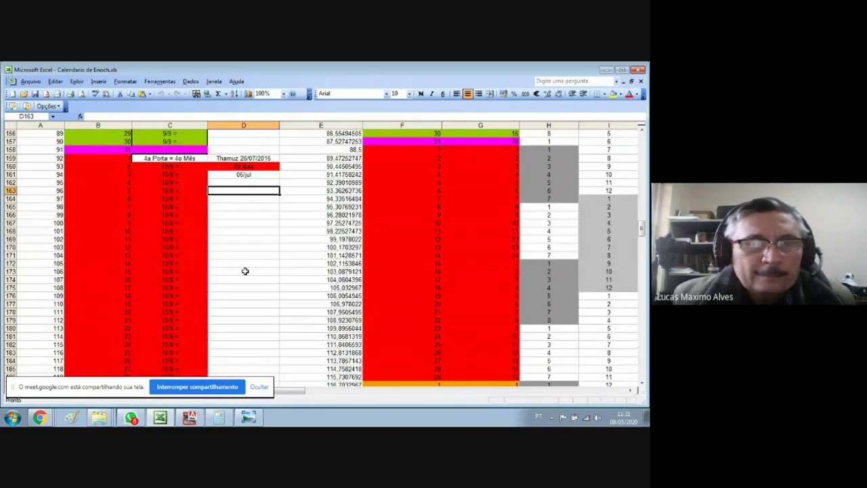
pyautogui.press('pagedown')
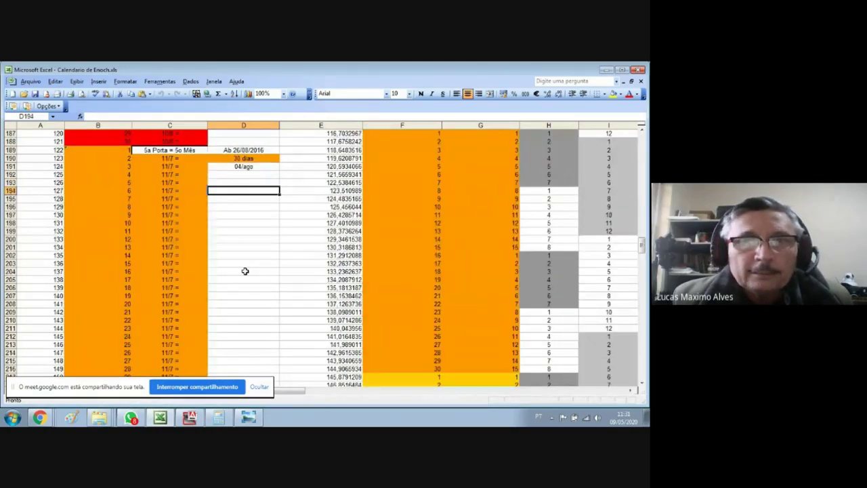
pyautogui.press('pagedown')
pyautogui.press('pagedown')
pyautogui.press('pagedown')
pyautogui.press('pagedown')
pyautogui.press('pagedown')
pyautogui.press('pagedown')
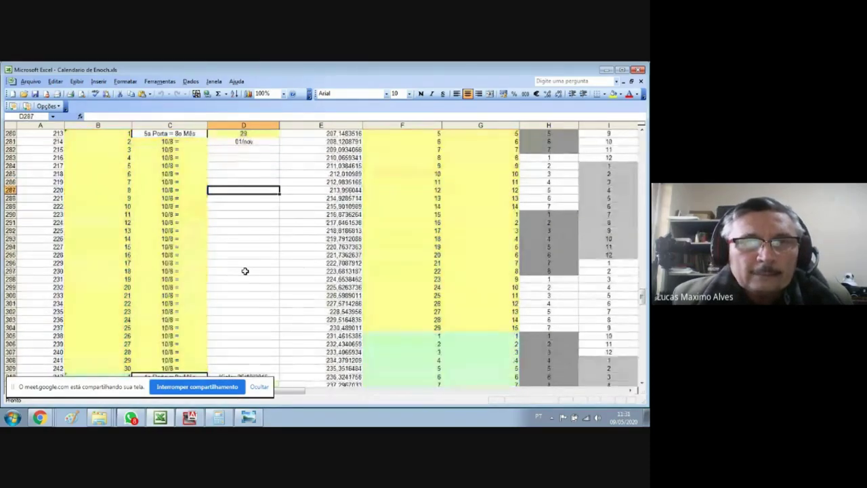
# Examine the lunar phase entries in column J around row 380, continue to the end of the day table, and return to A1.
pyautogui.press('Right')
pyautogui.press('Right')
pyautogui.press('Right')
pyautogui.press('Right')
pyautogui.press('Right')
pyautogui.press('Right')
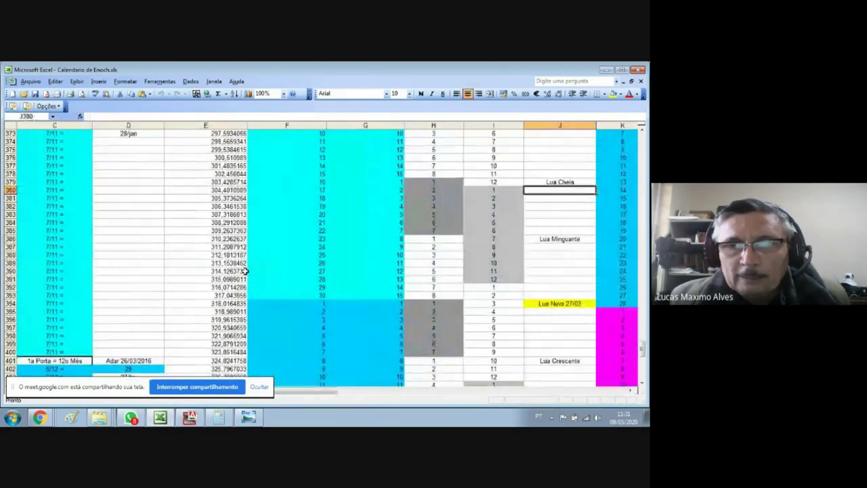
pyautogui.press('pagedown')
pyautogui.press('pagedown')
pyautogui.press('Home')
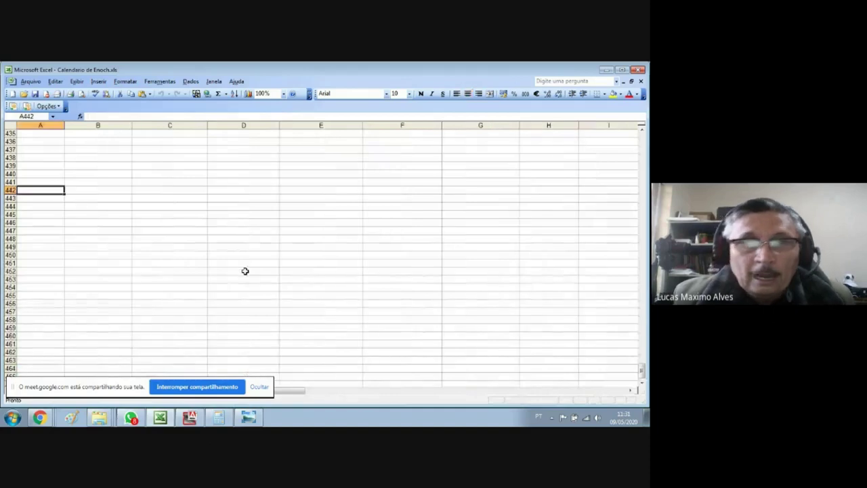
pyautogui.hotkey('ctrl', 'Home')
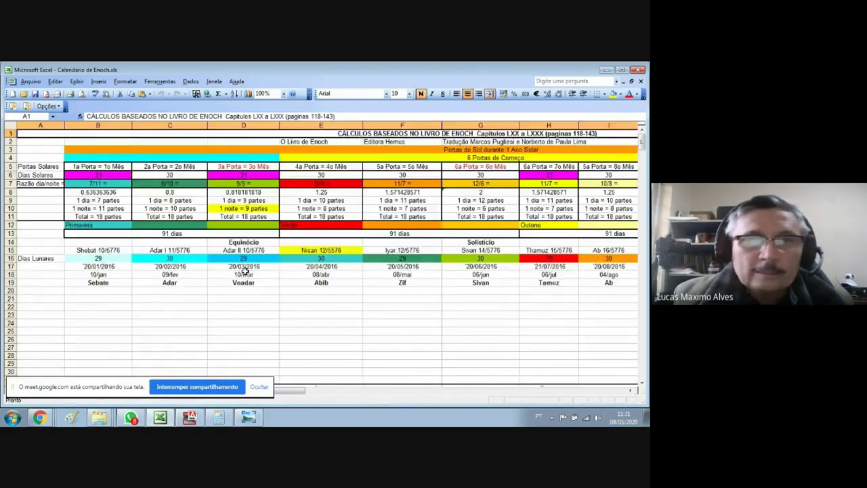
# Look over the Janelas table and the start of the Ano Solar day table, and return to the solar gates summary.
pyautogui.click(215, 316)
pyautogui.press('Home')
pyautogui.press('pagedown')
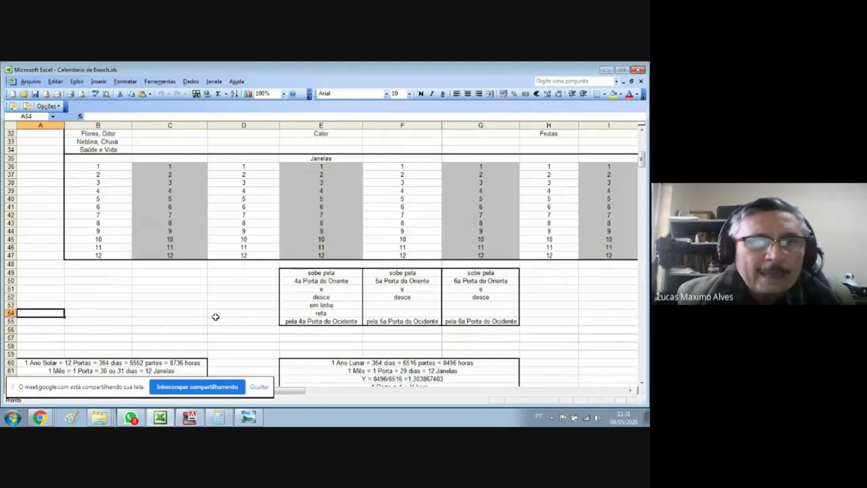
pyautogui.press('pagedown')
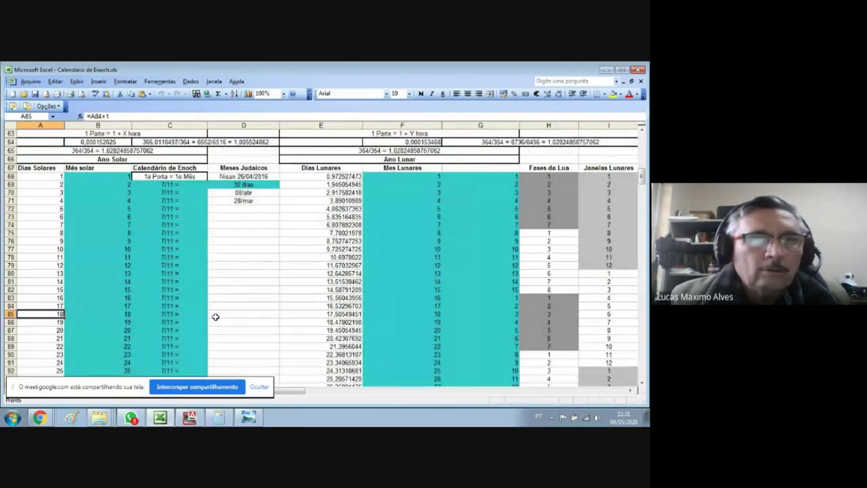
pyautogui.press('pagedown')
pyautogui.press('pageup')
pyautogui.press('pageup')
pyautogui.press('pageup')
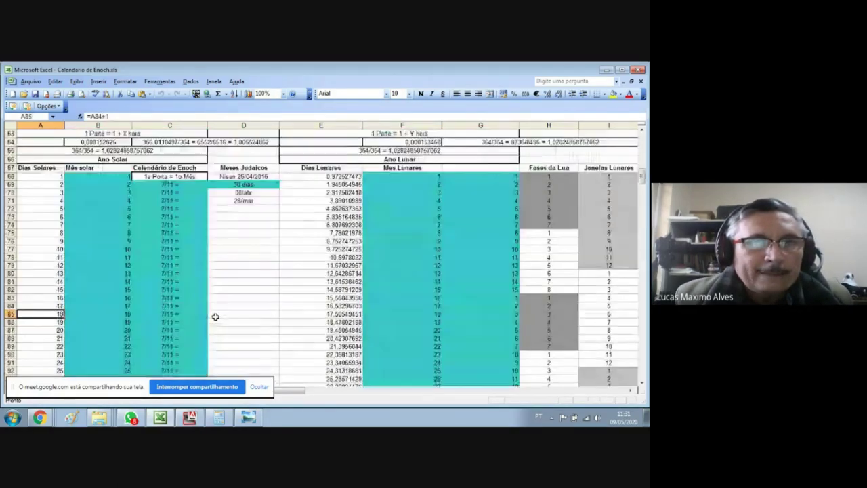
# Examine the sheet row by row down column A to A81 in the Ano Solar day table.
pyautogui.press('Down')
pyautogui.press('Down')
pyautogui.press('Down')
pyautogui.press('Down')
pyautogui.press('Down')
pyautogui.press('Down')
pyautogui.press('Down')
pyautogui.press('Down')
pyautogui.press('Down')
pyautogui.press('Down')
pyautogui.press('Down')
pyautogui.press('Down')
pyautogui.press('Down')
pyautogui.press('Down')
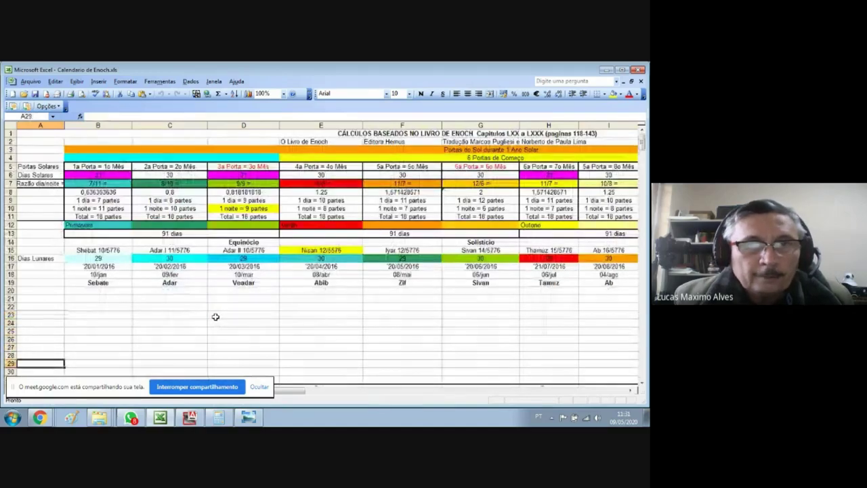
pyautogui.press('Down')
pyautogui.press('Down')
pyautogui.press('Down')
pyautogui.press('Down')
pyautogui.press('Down')
pyautogui.press('Down')
pyautogui.press('Down')
pyautogui.press('Down')
pyautogui.press('Down')
pyautogui.press('Down')
pyautogui.press('Down')
pyautogui.press('Down')
pyautogui.press('Down')
pyautogui.press('Down')
pyautogui.press('Down')
pyautogui.press('Down')
pyautogui.press('Down')
pyautogui.press('Down')
pyautogui.press('Down')
pyautogui.press('Down')
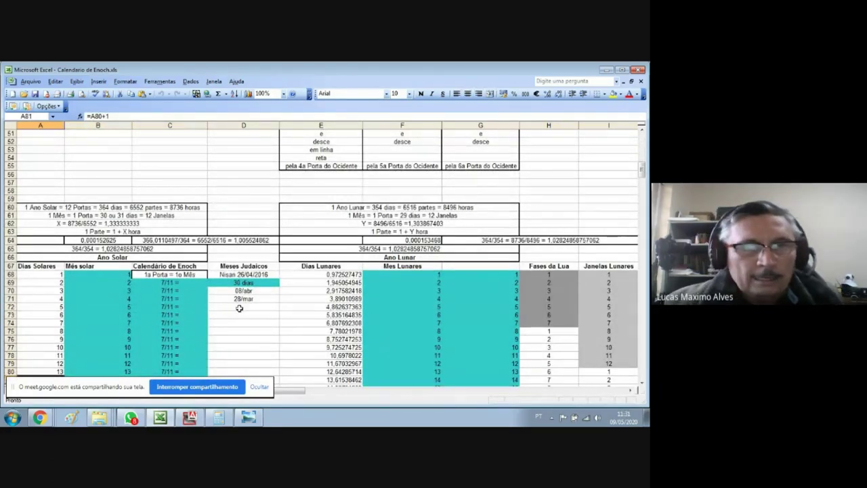
# Compare the 1a Porta = 1o Mês block around row 72 with the 2a Porta = 2o Mês block, and return to A1.
pyautogui.click(241, 308)
pyautogui.press('Home')
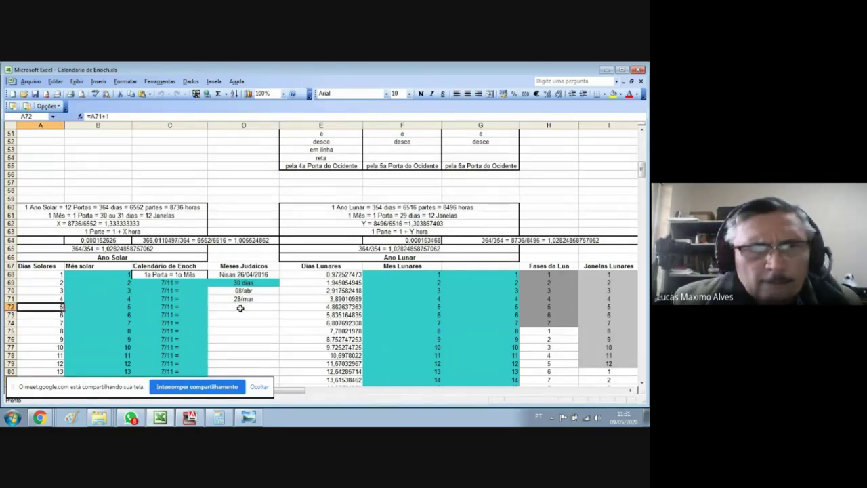
pyautogui.press('pagedown')
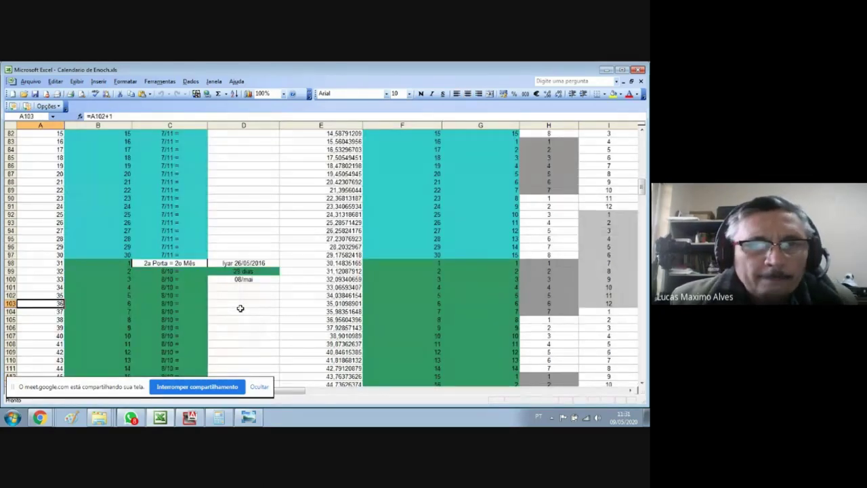
pyautogui.press('pageup')
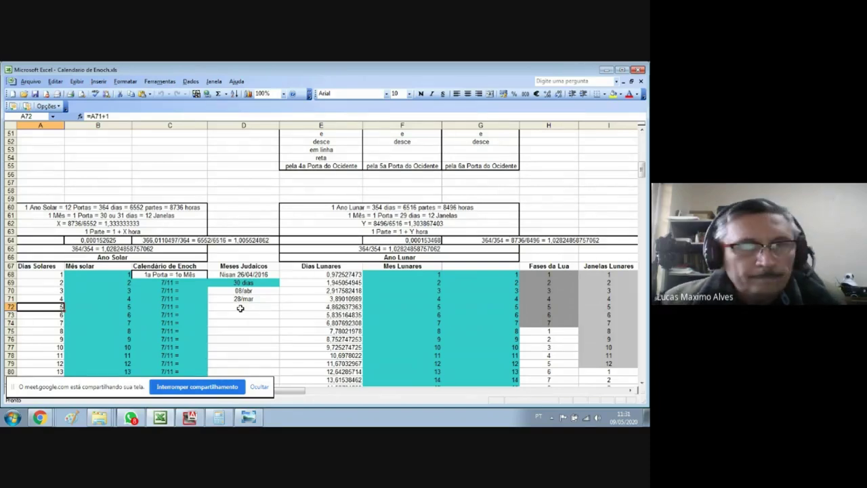
pyautogui.press('pagedown')
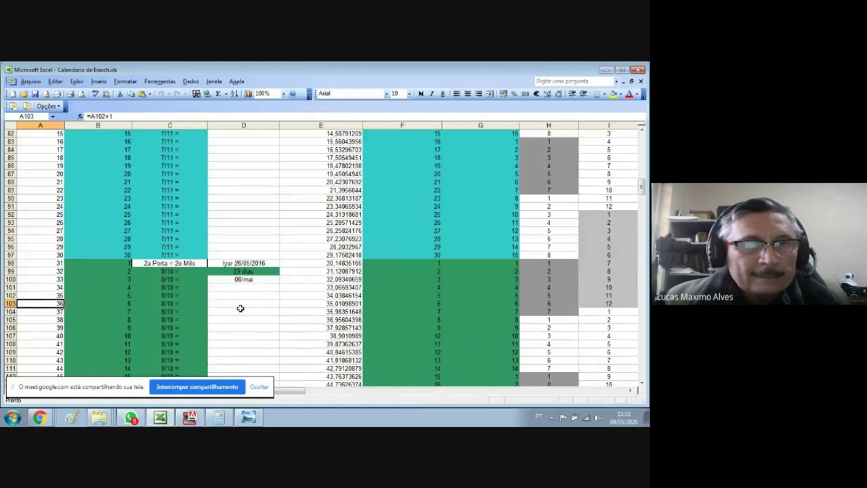
pyautogui.press('pagedown')
pyautogui.hotkey('ctrl', 'Home')
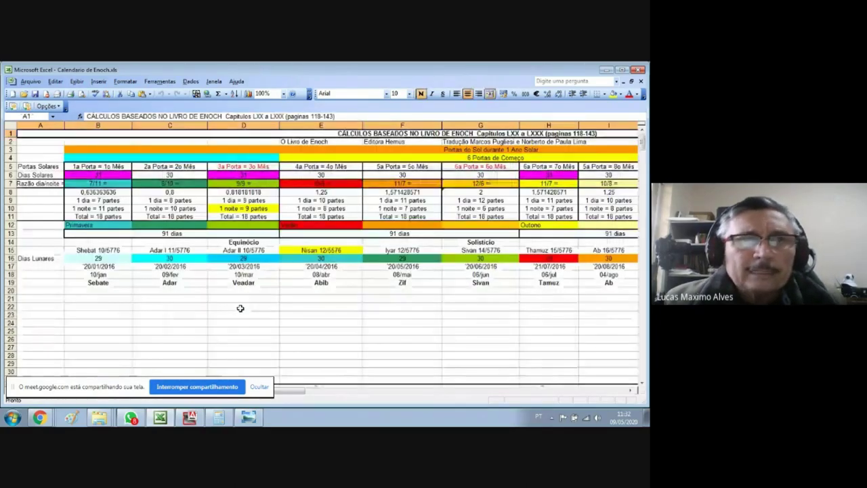
# Examine the rows of the solar gates summary from the title down to A20 below the month names.
pyautogui.press('Down')
pyautogui.press('Down')
pyautogui.press('Down')
pyautogui.press('Down')
pyautogui.press('Down')
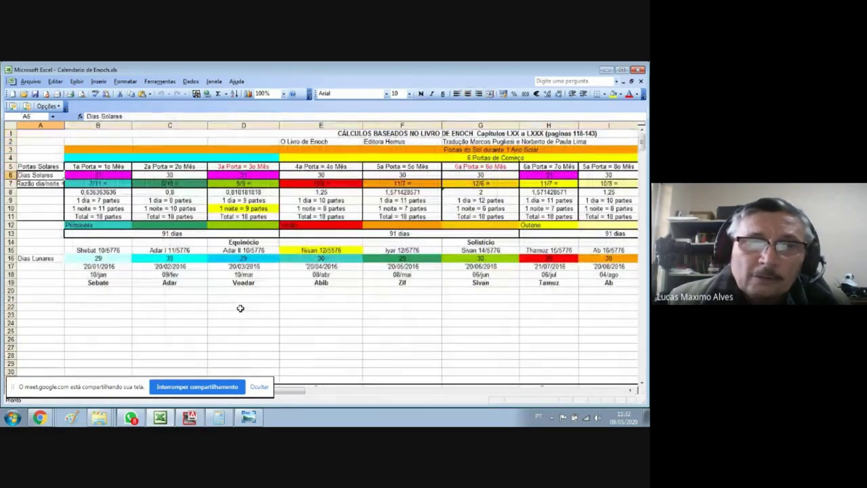
pyautogui.press('Down')
pyautogui.press('Down')
pyautogui.press('Down')
pyautogui.press('Down')
pyautogui.press('Down')
pyautogui.press('Down')
pyautogui.press('Down')
pyautogui.press('Down')
pyautogui.press('Down')
pyautogui.press('Down')
pyautogui.press('Down')
pyautogui.press('Down')
pyautogui.press('Down')
pyautogui.press('Down')
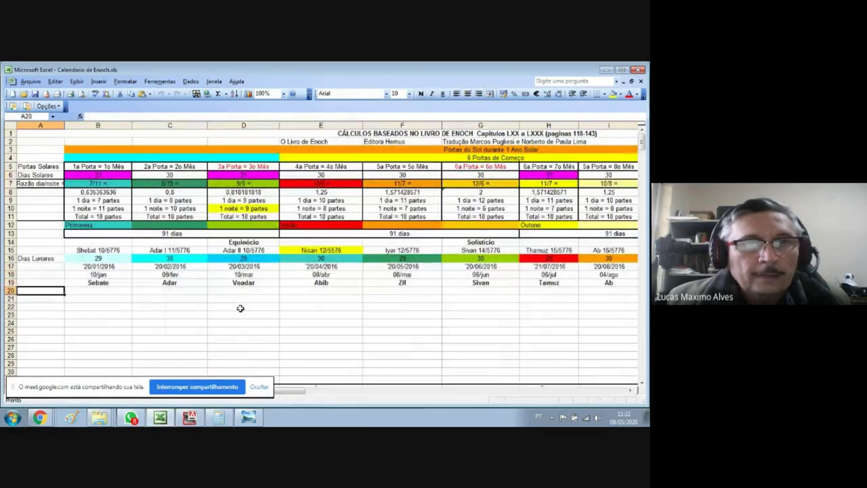
# Check the 1a Porta = 1o Mês block of the Ano Solar day table and return to the summary at A20.
pyautogui.press('pagedown')
pyautogui.press('pagedown')
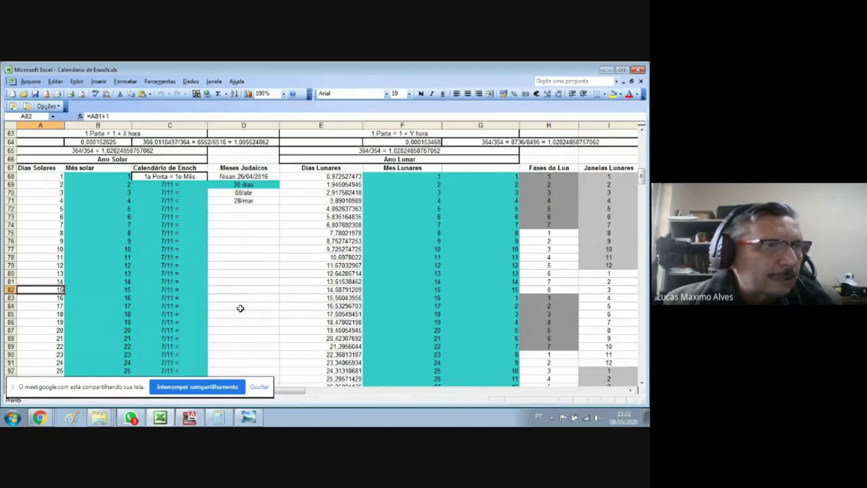
pyautogui.hotkey('ctrl', 'pageup')
pyautogui.hotkey('ctrl', 'pageup')
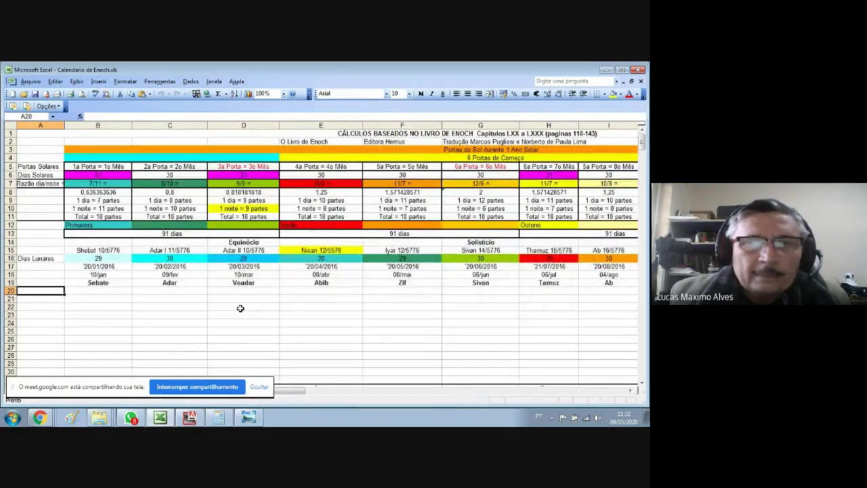
# Compare the month columns along row 20 as far as Abib in E20, and return to A20.
pyautogui.press('Right')
pyautogui.press('Right')
pyautogui.press('Right')
pyautogui.press('Right')
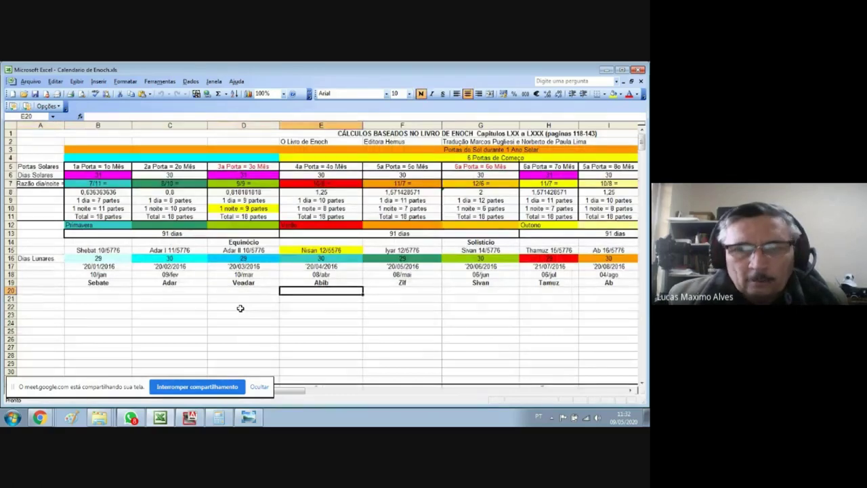
pyautogui.press('Home')
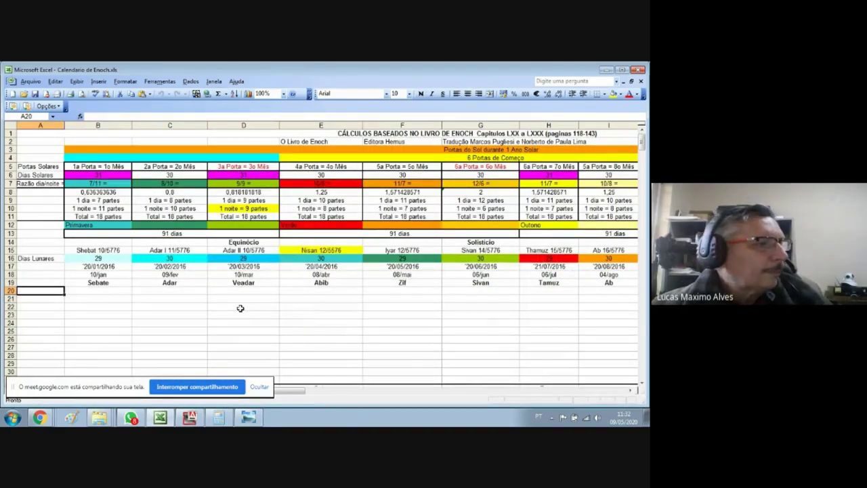
# Examine the Ano Solar day table from the 1a Porta block to the 4a Porta = 4o Mês block, and return to A1.
pyautogui.press('pagedown')
pyautogui.press('pagedown')
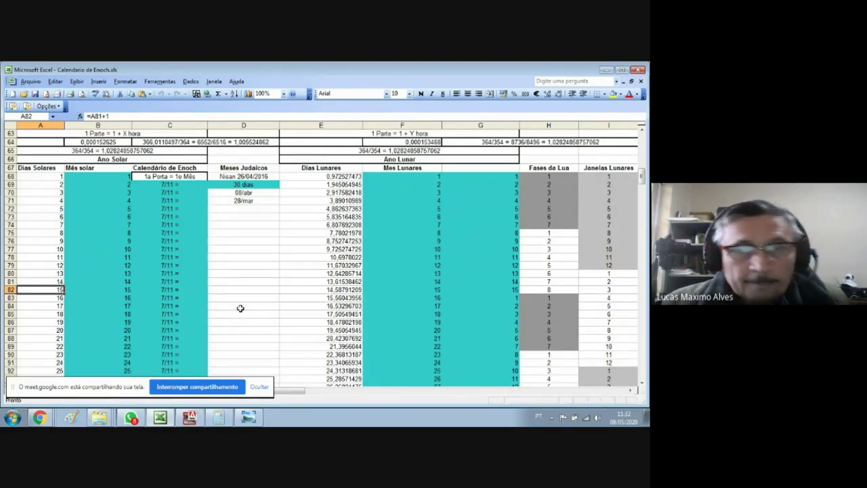
pyautogui.press('pagedown')
pyautogui.press('pagedown')
pyautogui.press('pagedown')
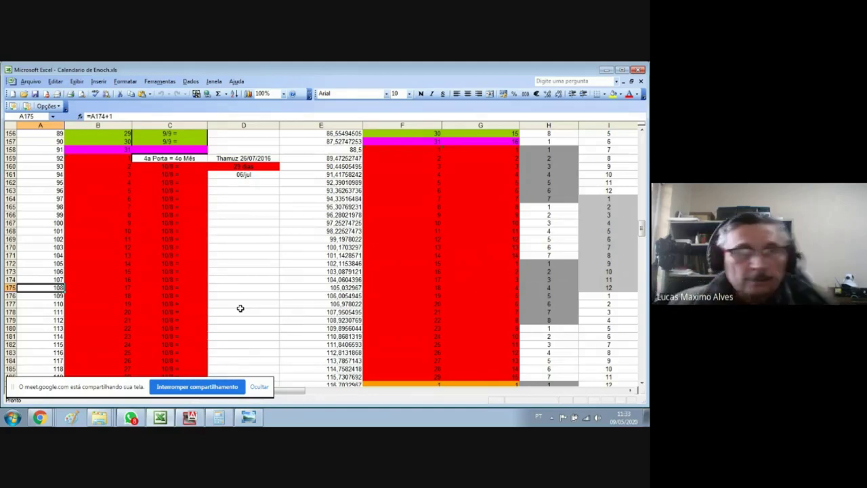
pyautogui.hotkey('ctrl', 'Home')
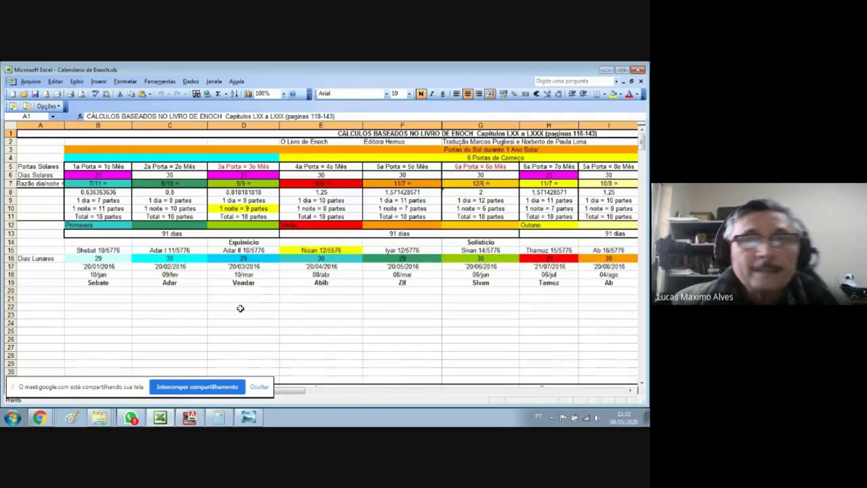
# Review the solar gates summary down to A19, and examine the 1a Porta block of the Ano Solar day table at A81.
pyautogui.press('Down')
pyautogui.press('Down')
pyautogui.press('Down')
pyautogui.press('Down')
pyautogui.press('Down')
pyautogui.press('Down')
pyautogui.press('Down')
pyautogui.press('Down')
pyautogui.press('Down')
pyautogui.press('Down')
pyautogui.press('Down')
pyautogui.press('Down')
pyautogui.press('Down')
pyautogui.press('Down')
pyautogui.press('Down')
pyautogui.press('Down')
pyautogui.press('Down')
pyautogui.press('Down')
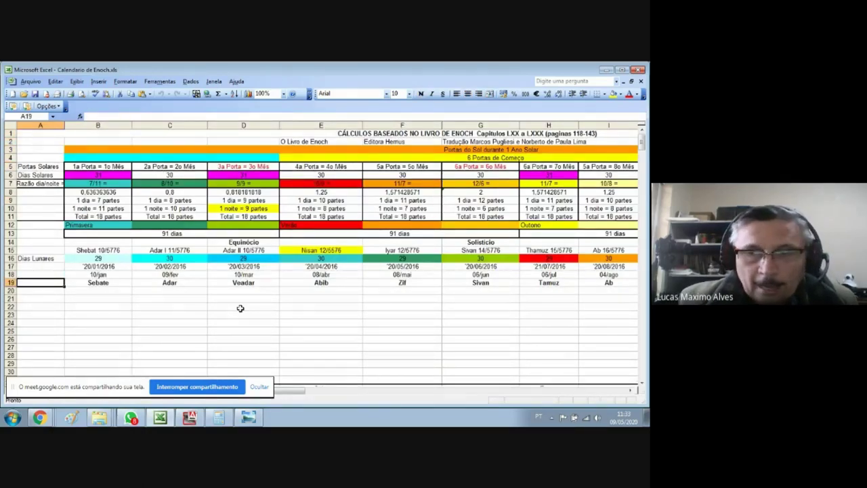
pyautogui.press('pagedown')
pyautogui.press('pagedown')
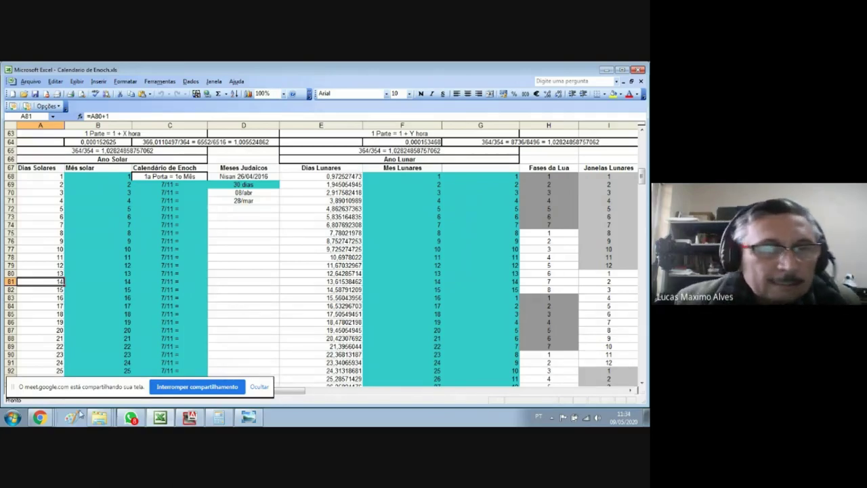
# Glance at the Portas do Sol 2.png diagram, and open Ma2011-2Tezel.jpg from the D:\Terra Plana folder in Windows Photo Viewer.
pyautogui.click(249, 420)
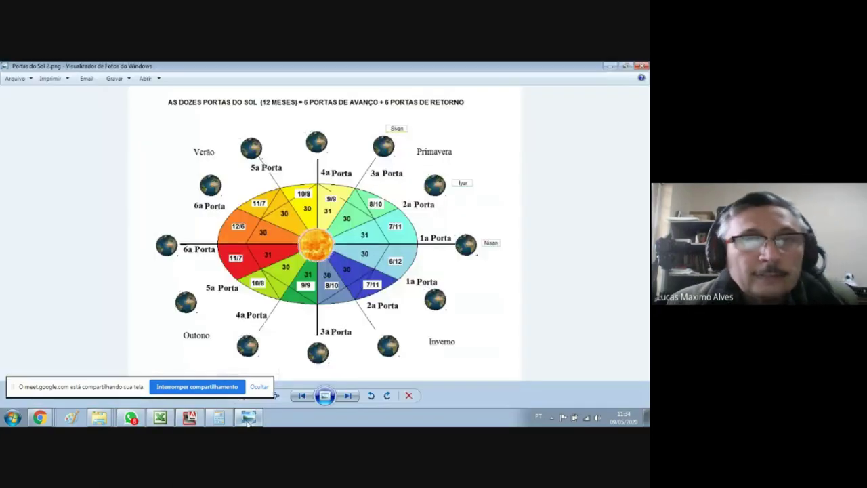
pyautogui.click(249, 420)
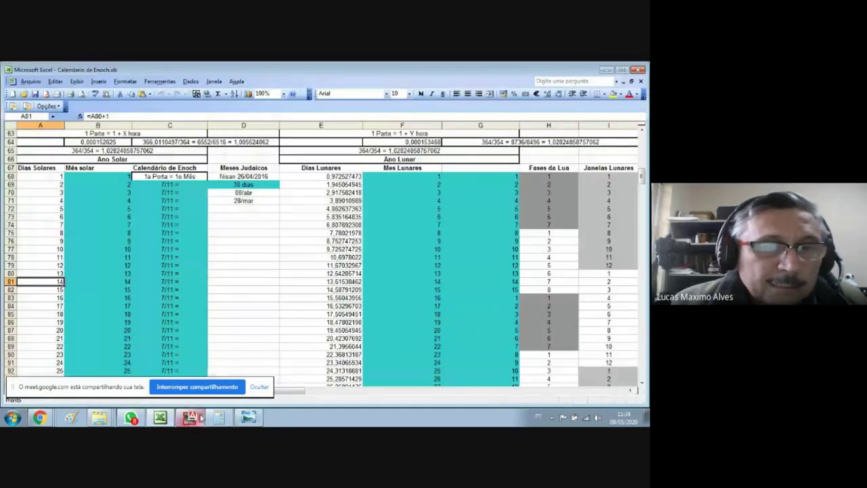
pyautogui.moveTo(102, 420)
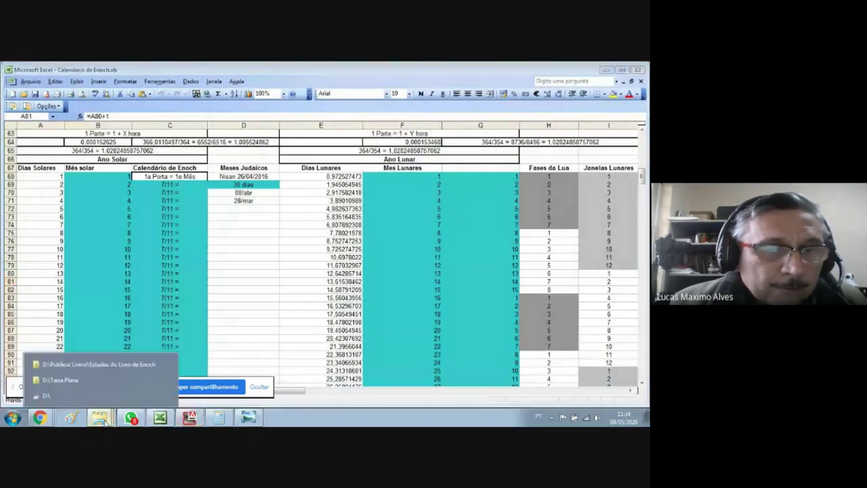
pyautogui.click(87, 385)
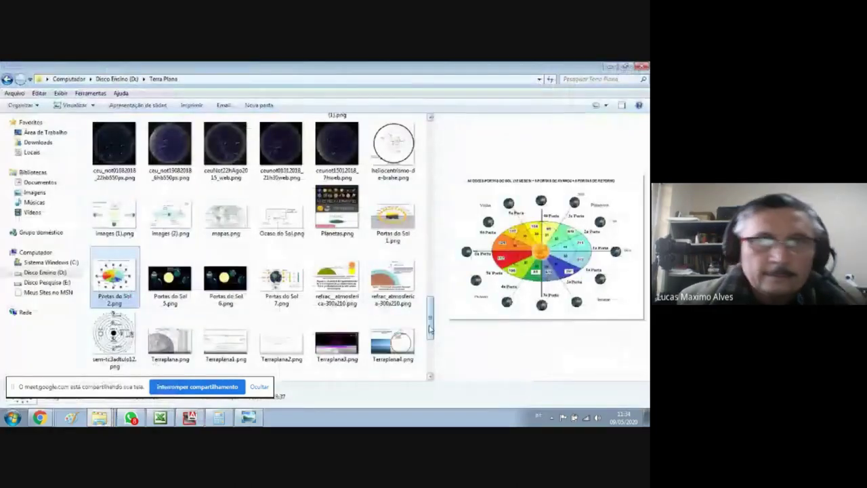
pyautogui.moveTo(429, 329); pyautogui.dragTo(432, 230)
pyautogui.scroll(-3, 271, 237)
pyautogui.doubleClick(157, 139)
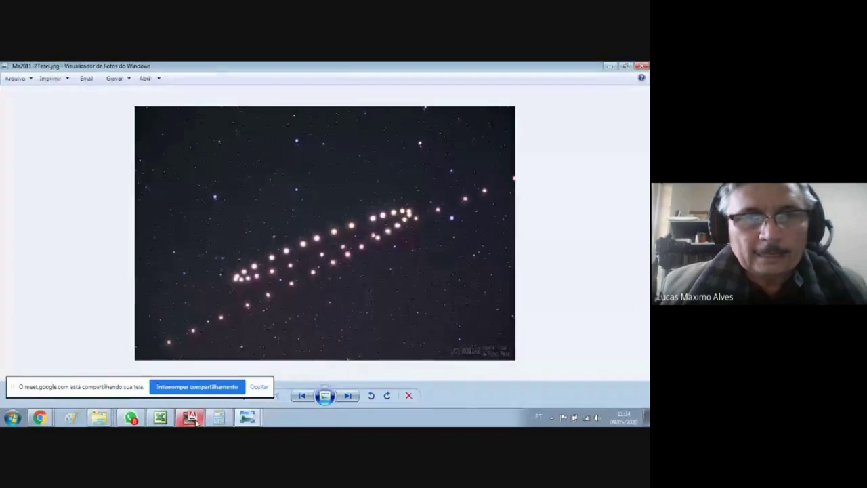
# Switch to Adobe Reader and show Terra Plana.pdf at page 13 with the irregular star movement and Polaris images.
pyautogui.moveTo(196, 421)
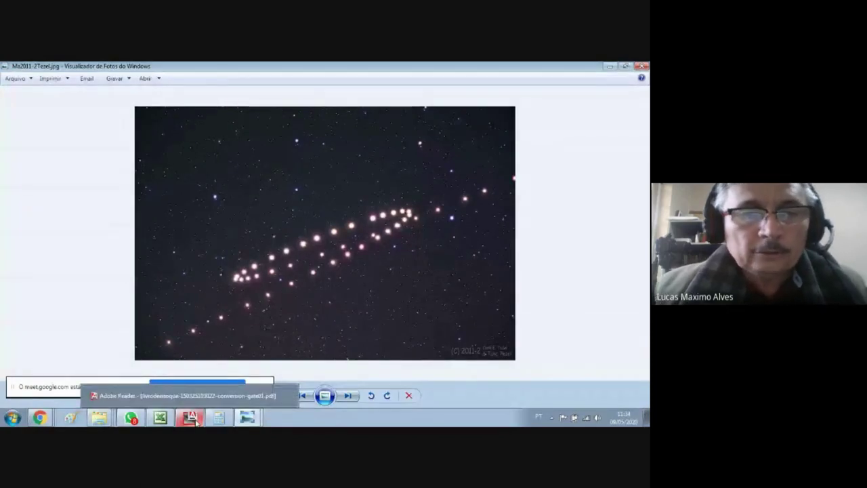
pyautogui.click(196, 421)
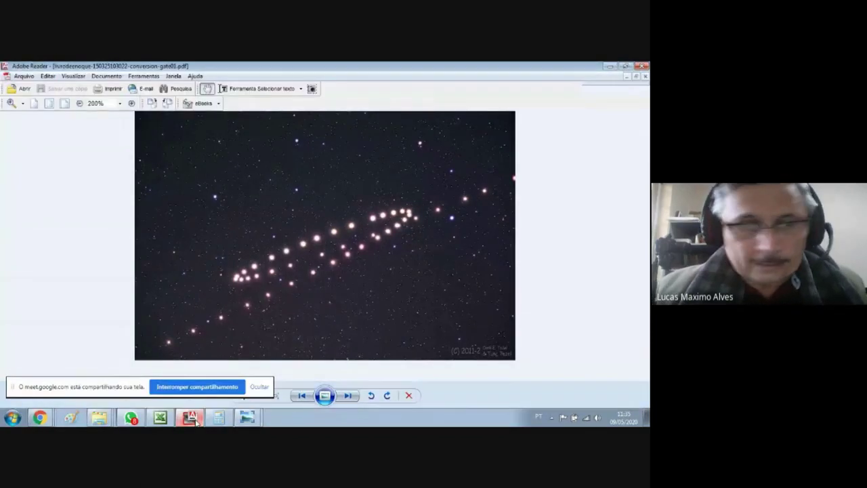
pyautogui.click(174, 76)
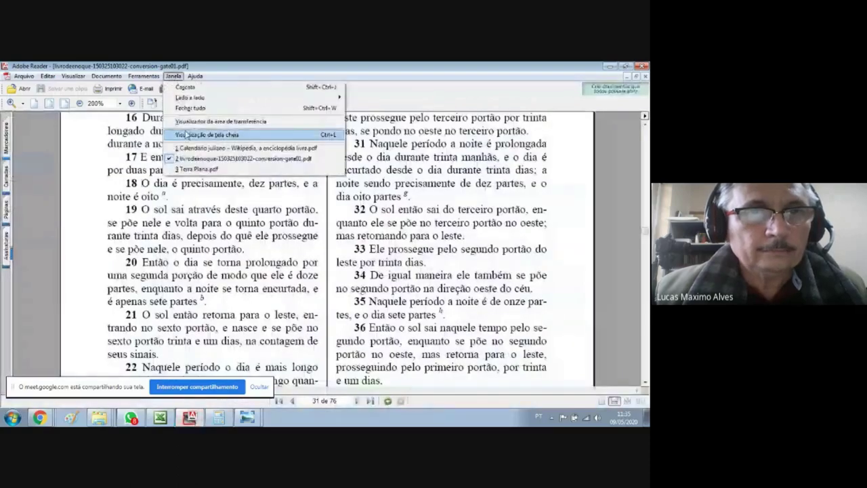
pyautogui.click(204, 160)
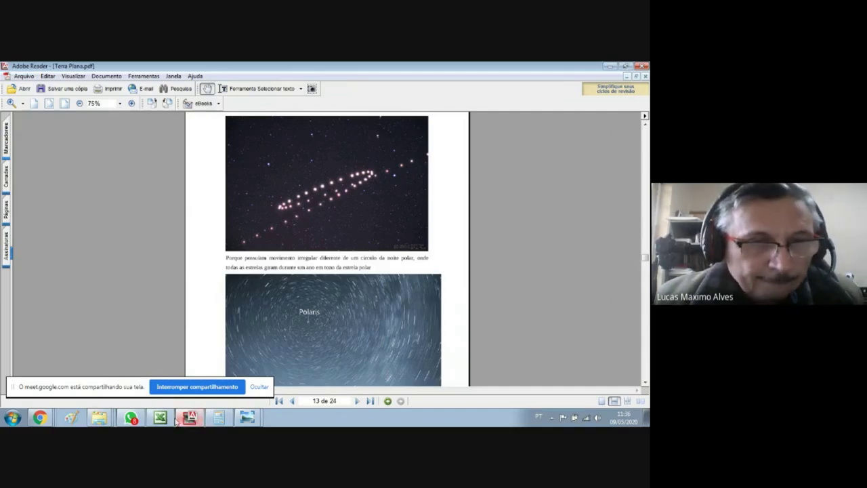
# Browse the Terra Plana folder, and open Planetas.png from the Figuras folder of Estudos do Livro de Enoch.
pyautogui.moveTo(102, 422)
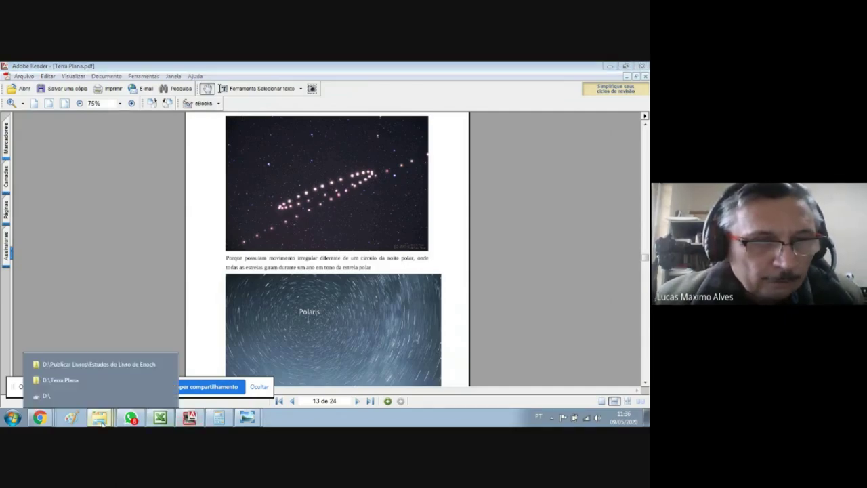
pyautogui.click(86, 379)
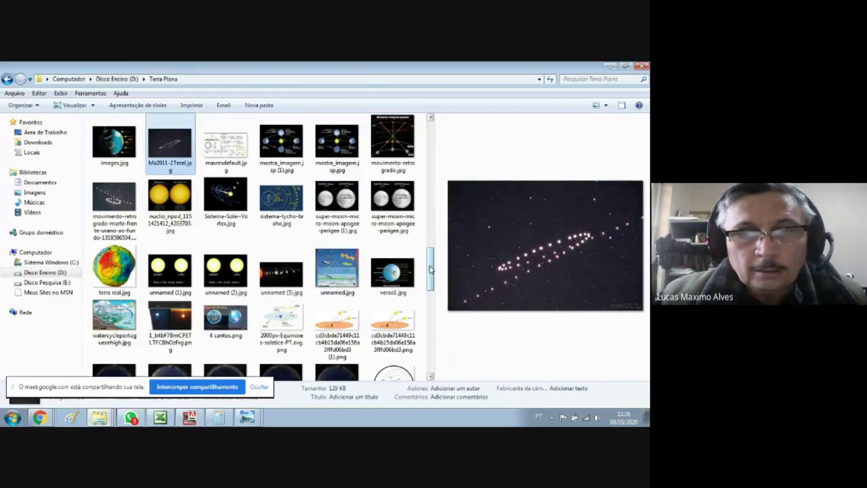
pyautogui.scroll(-5, 430, 270)
pyautogui.hotkey('alt', 'Tab')
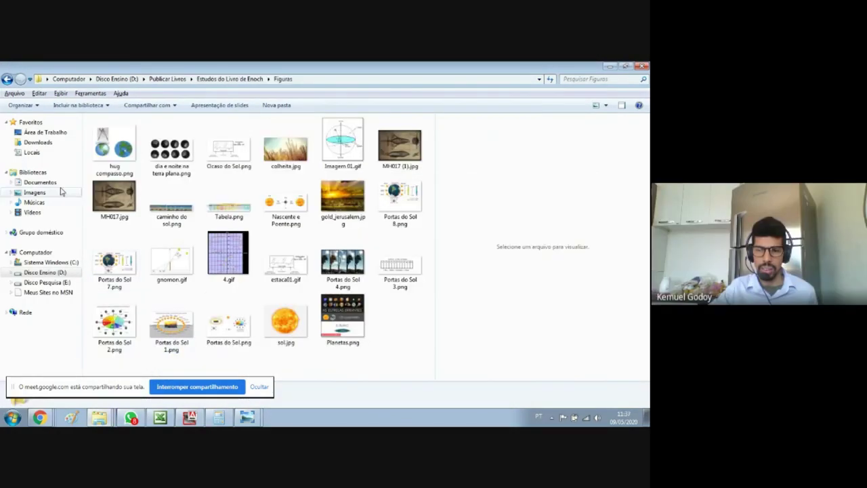
pyautogui.doubleClick(326, 308)
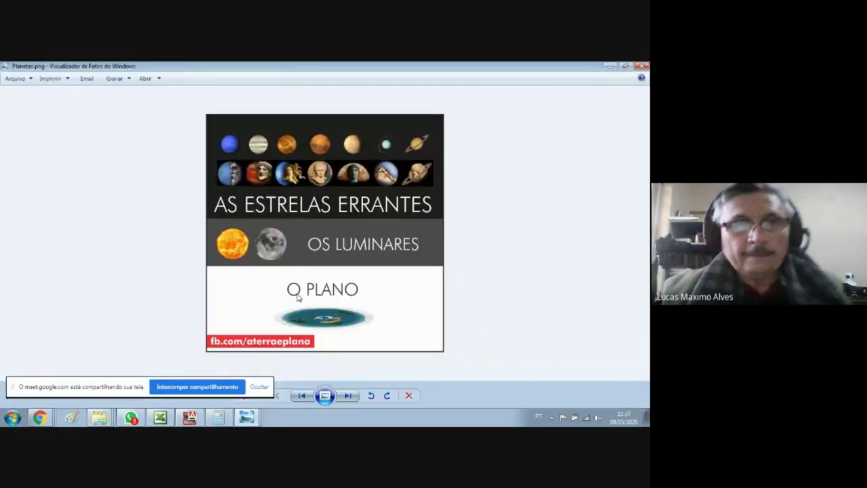